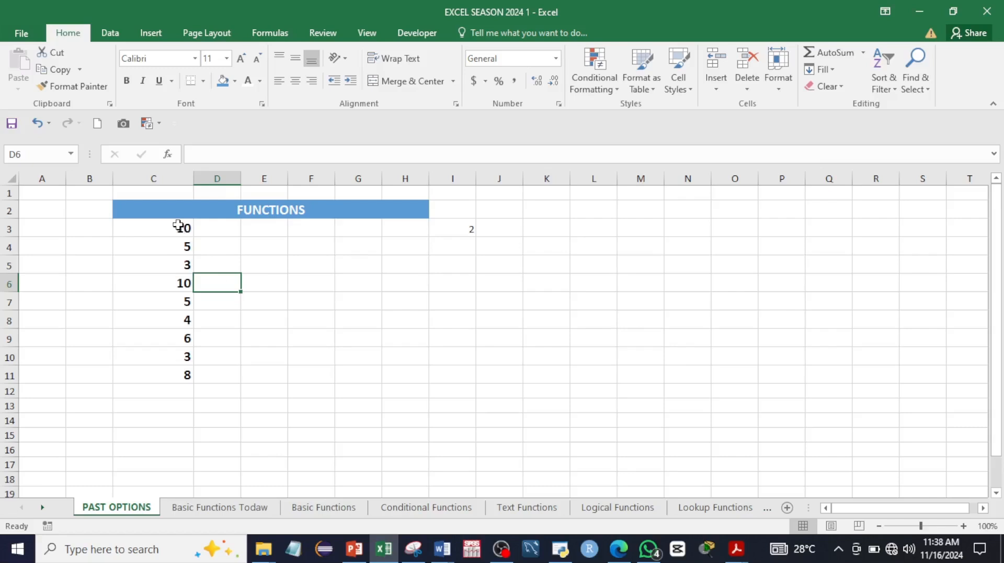
# Step: Copy the 10 from C3 into E3 and clear the copy marquee
pyautogui.click(178, 227)
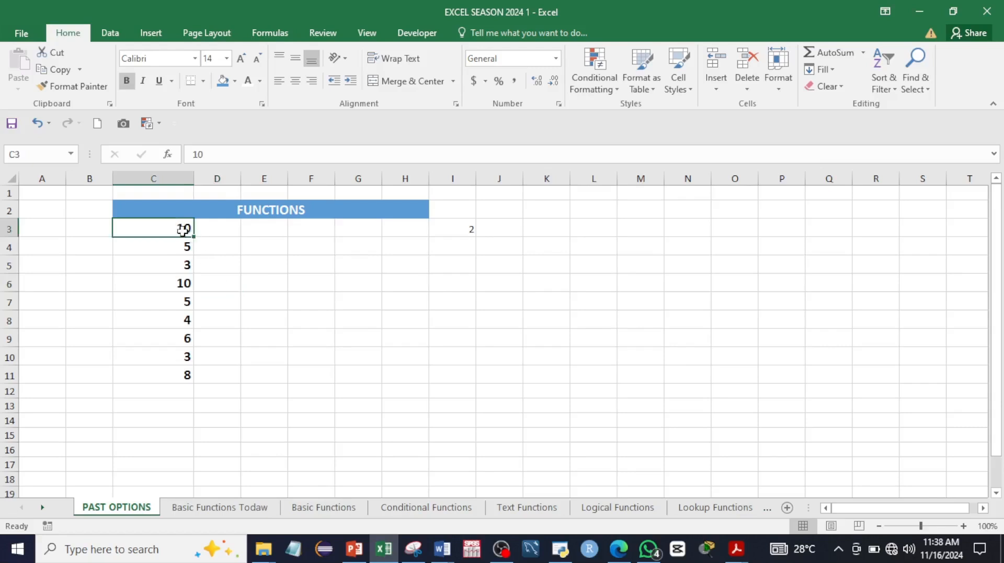
pyautogui.rightClick(172, 230)
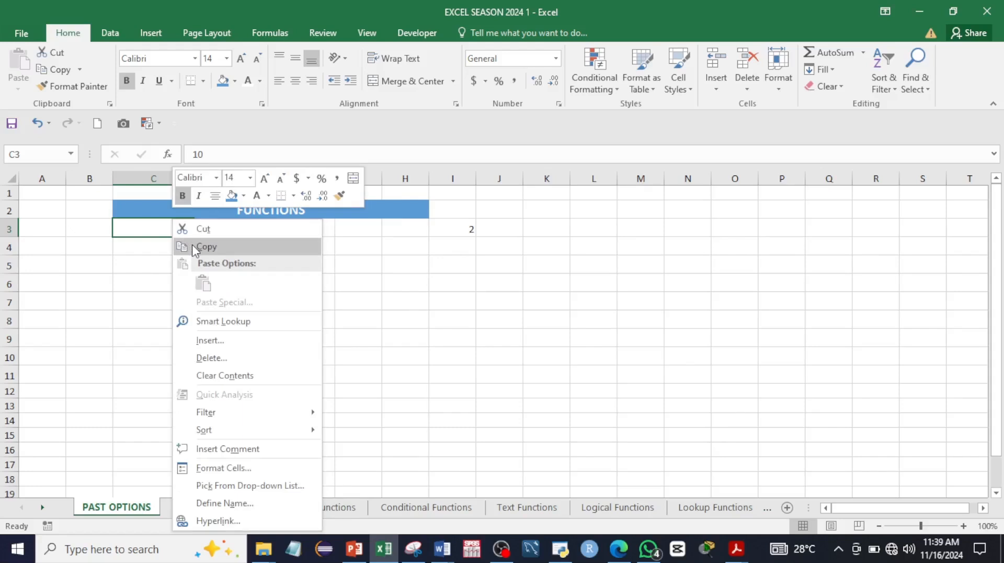
pyautogui.click(193, 245)
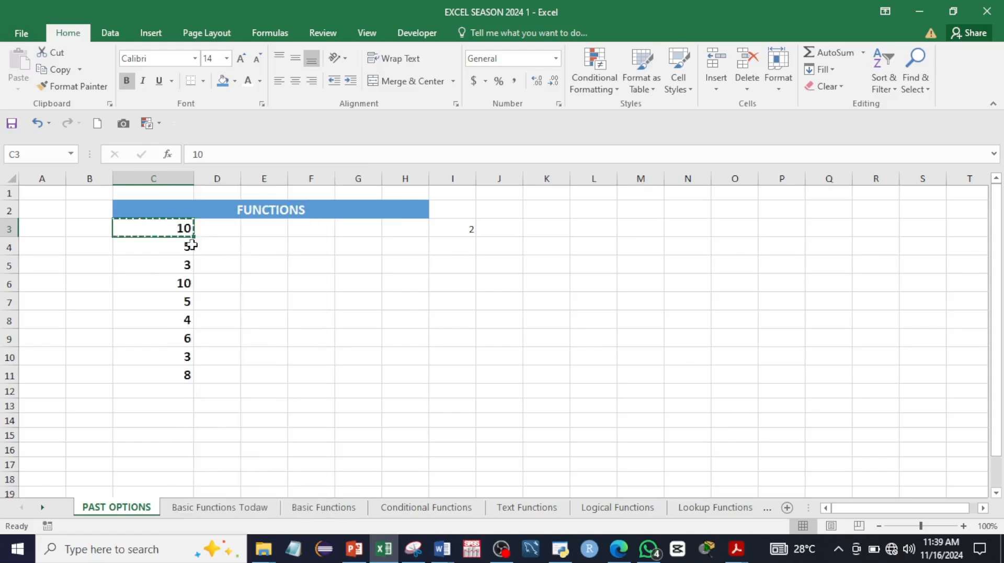
pyautogui.click(265, 232)
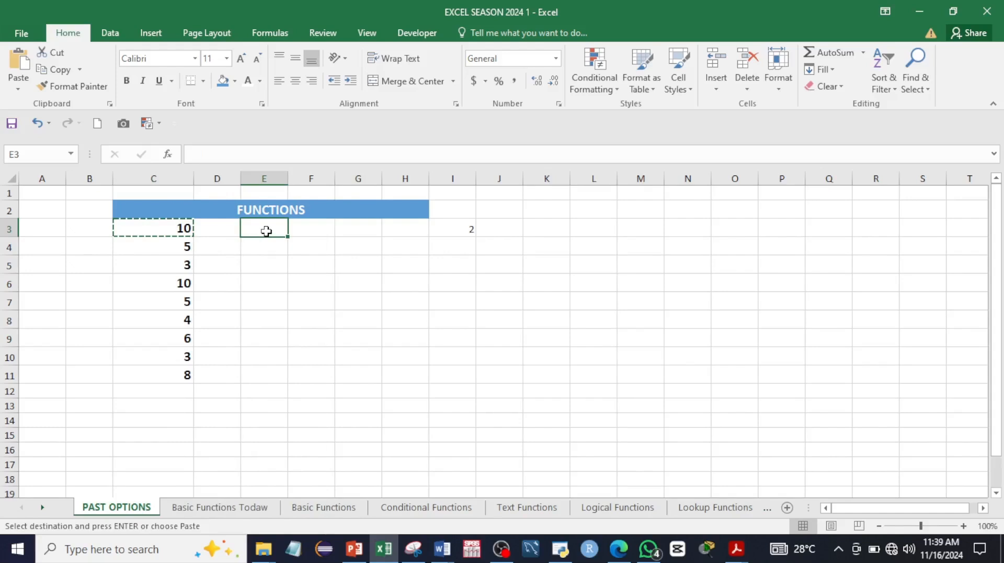
pyautogui.rightClick(266, 231)
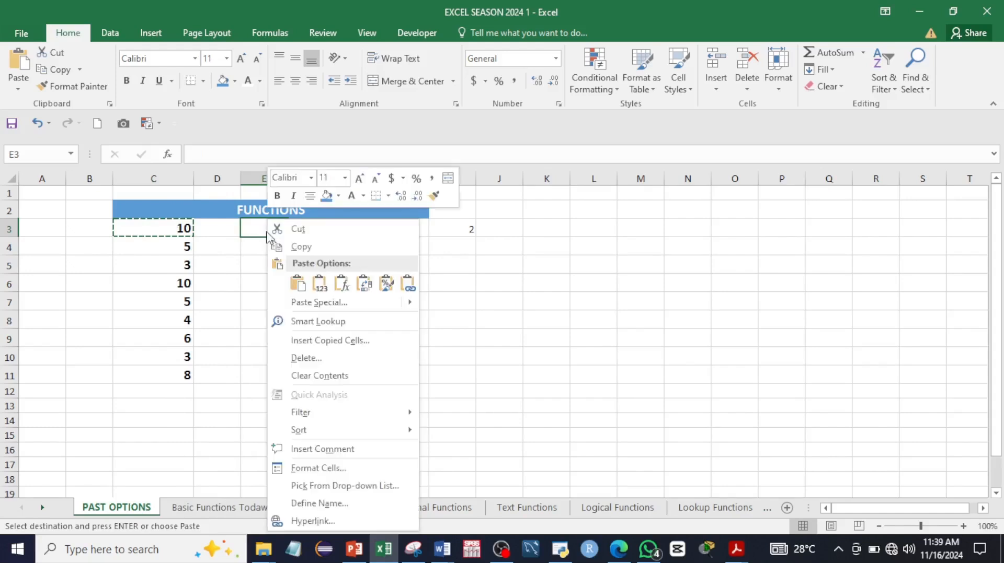
pyautogui.click(298, 282)
pyautogui.click(271, 240)
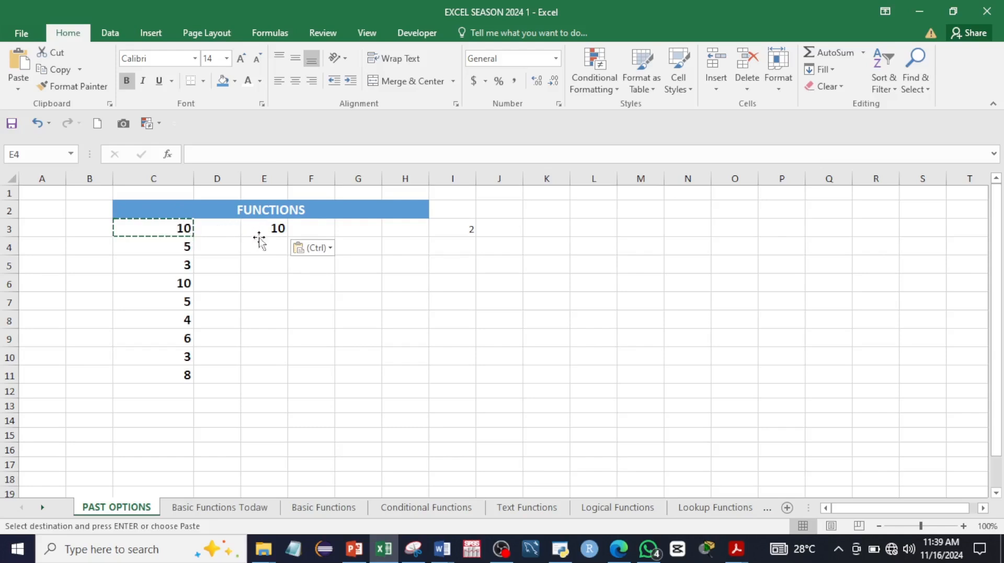
pyautogui.click(313, 250)
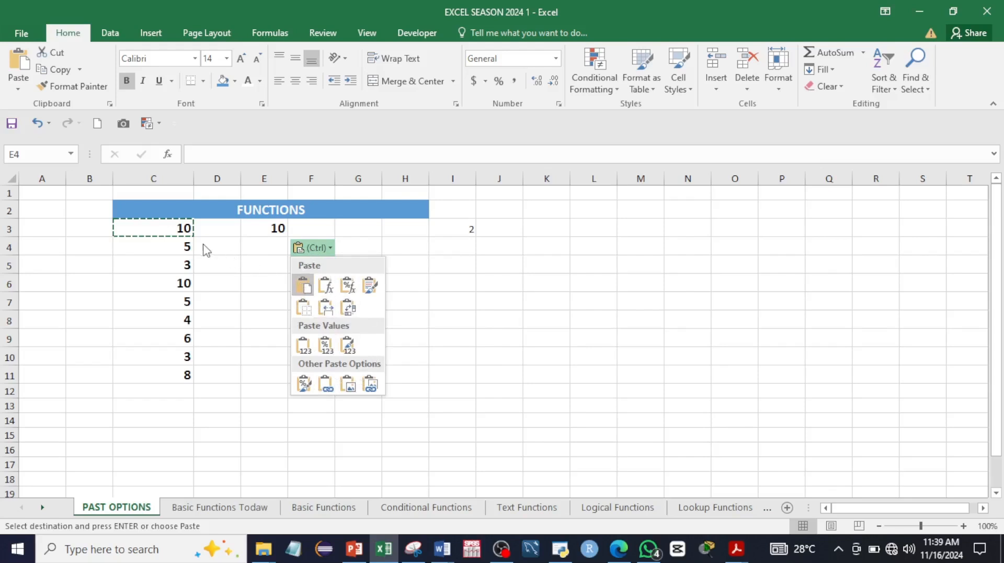
pyautogui.click(297, 249)
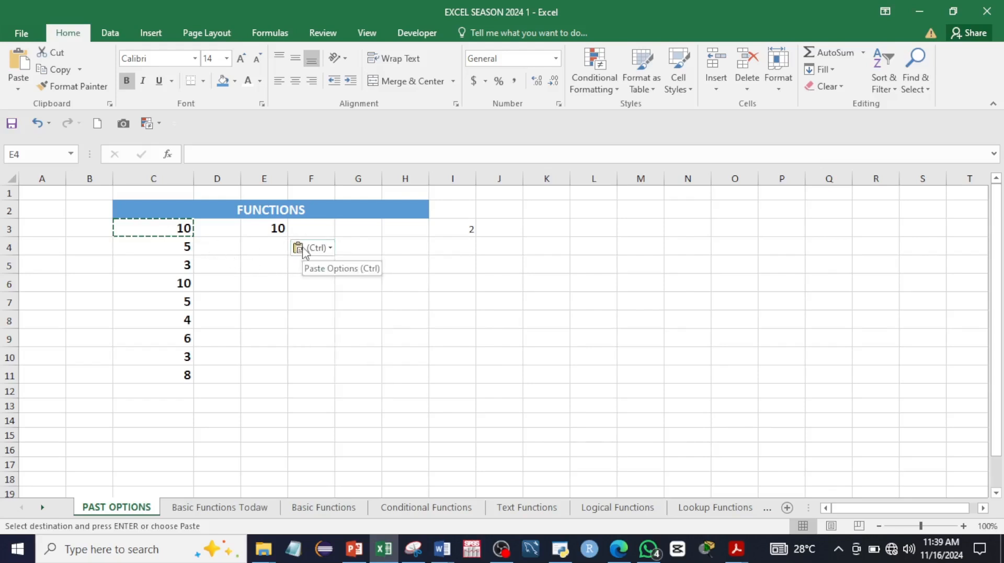
pyautogui.press('Escape')
pyautogui.press('Escape')
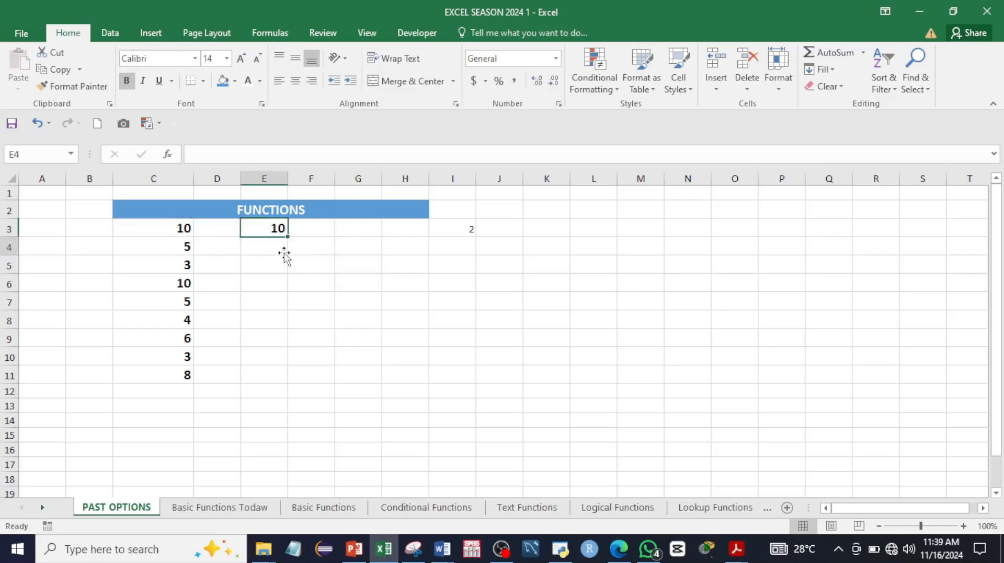
pyautogui.click(274, 248)
# Step: Copy the numbers 5, 3, 10, 5 from C4:C7 into E5:E8
pyautogui.click(322, 240)
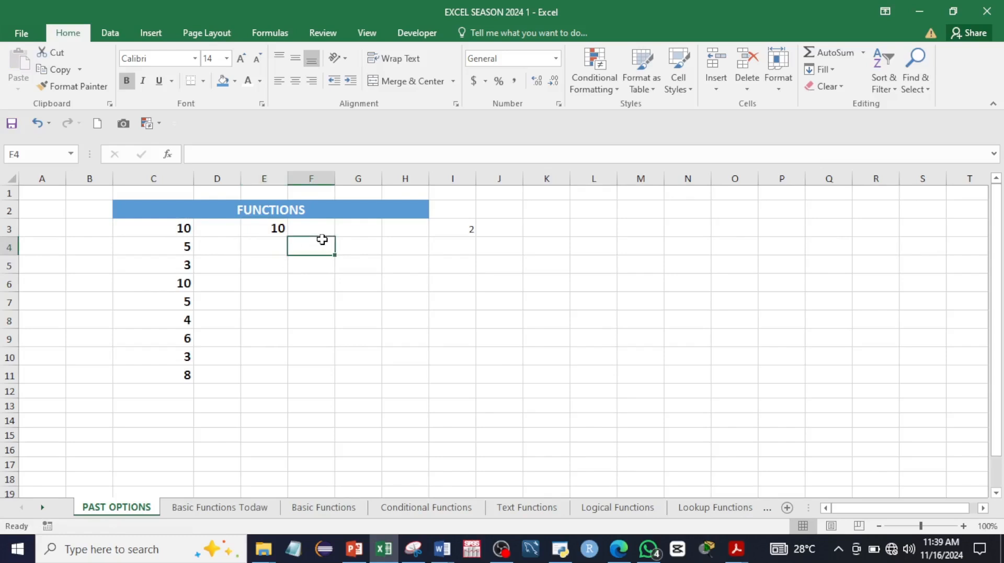
pyautogui.moveTo(185, 248); pyautogui.dragTo(177, 307)
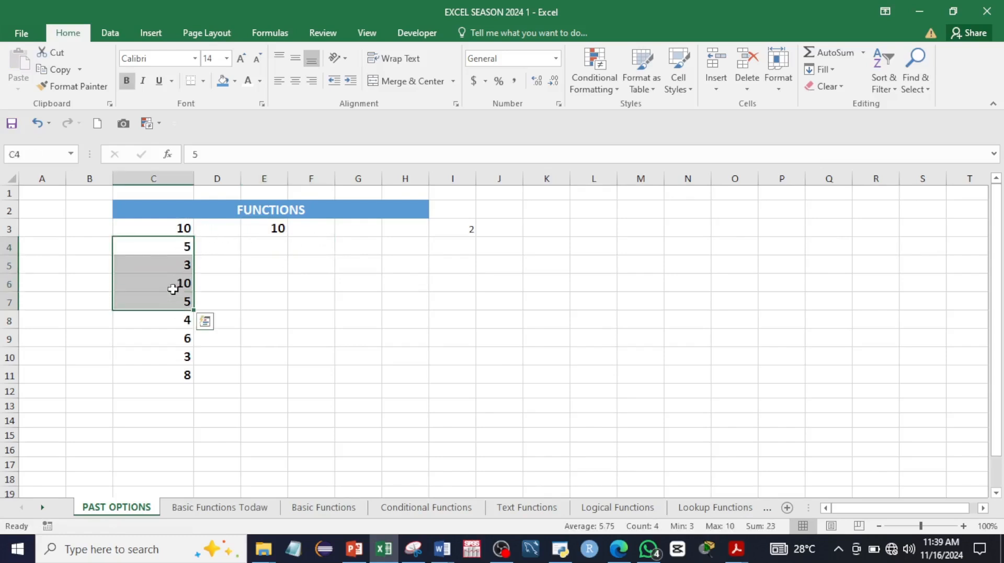
pyautogui.rightClick(180, 282)
pyautogui.click(204, 247)
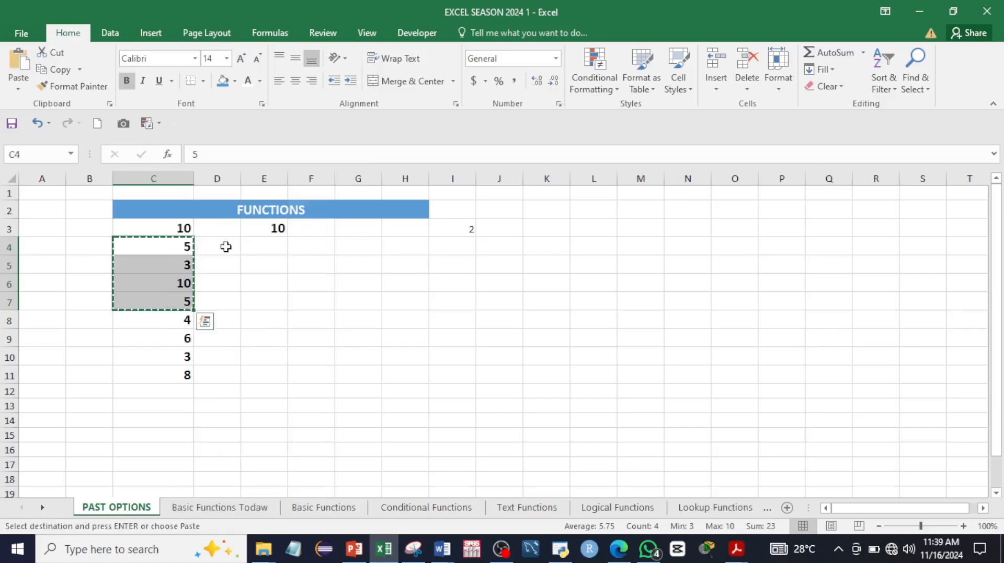
pyautogui.click(268, 268)
pyautogui.rightClick(267, 268)
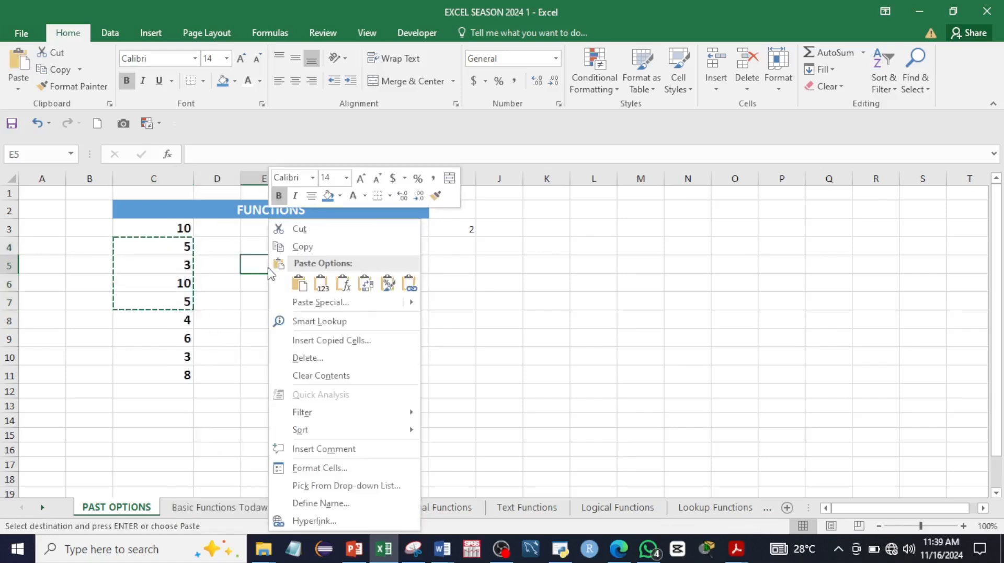
pyautogui.click(288, 282)
# Step: Check the pasted values, clear the copy marquee and show the Clipboard pane
pyautogui.click(281, 287)
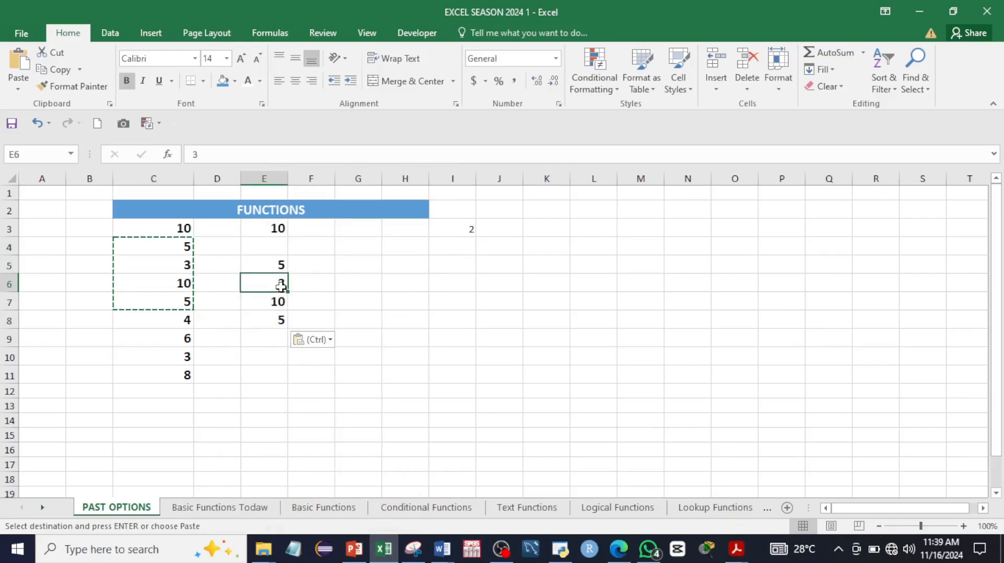
pyautogui.click(260, 266)
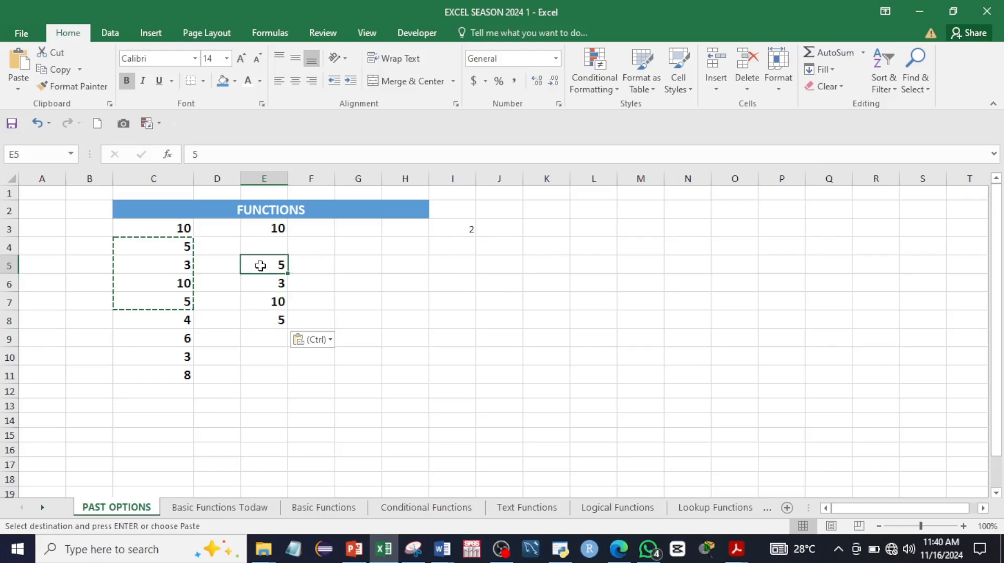
pyautogui.press('Escape')
pyautogui.click(267, 284)
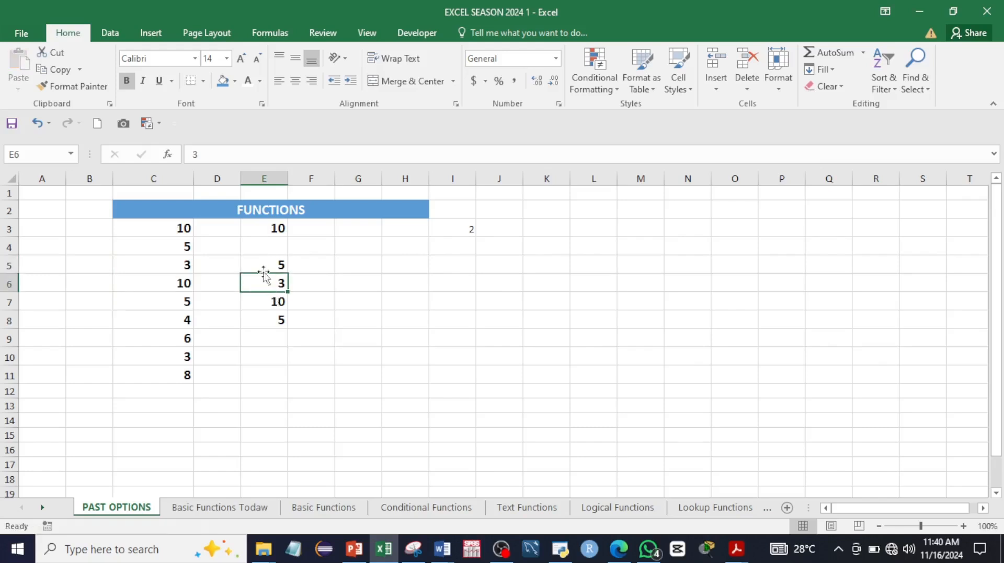
pyautogui.click(110, 104)
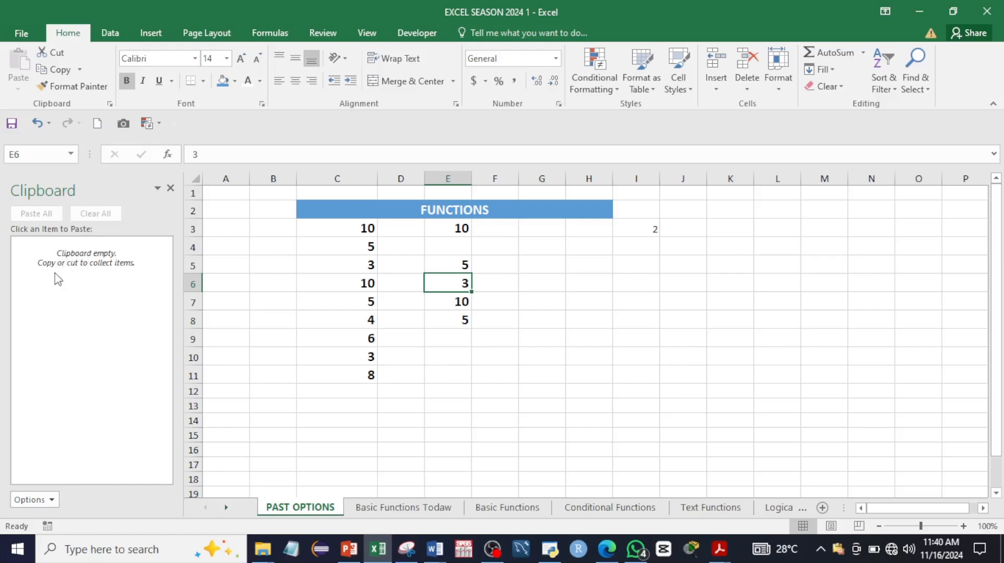
# Step: Collect the 5 from C4, the 5 from C7 and the 3 from C10 in the clipboard history
pyautogui.click(359, 246)
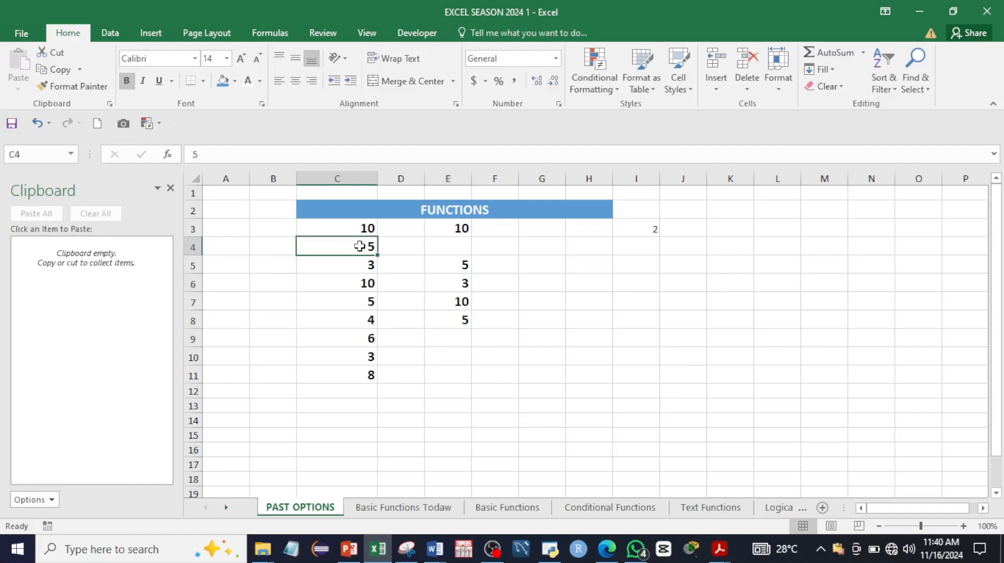
pyautogui.rightClick(359, 247)
pyautogui.click(373, 247)
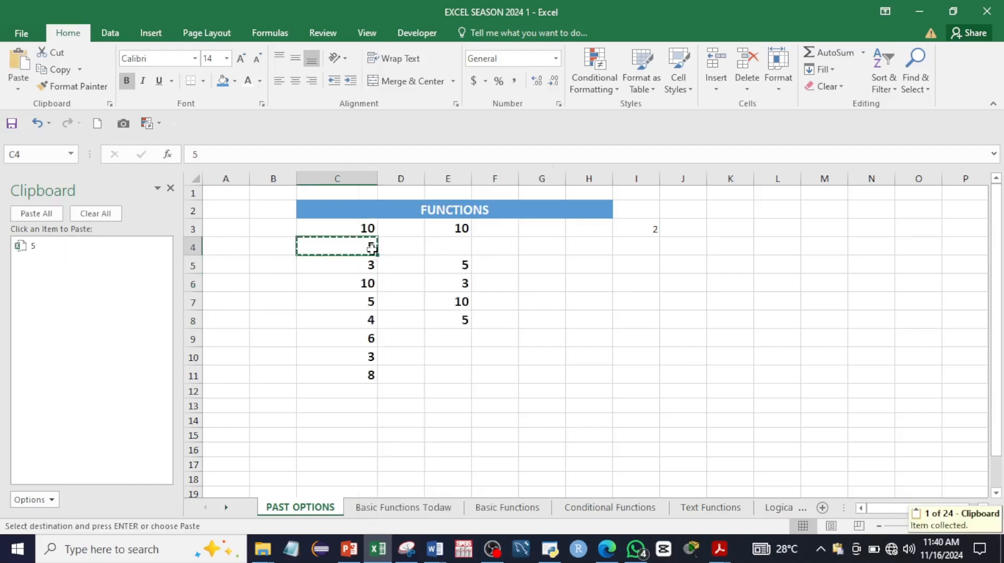
pyautogui.click(354, 300)
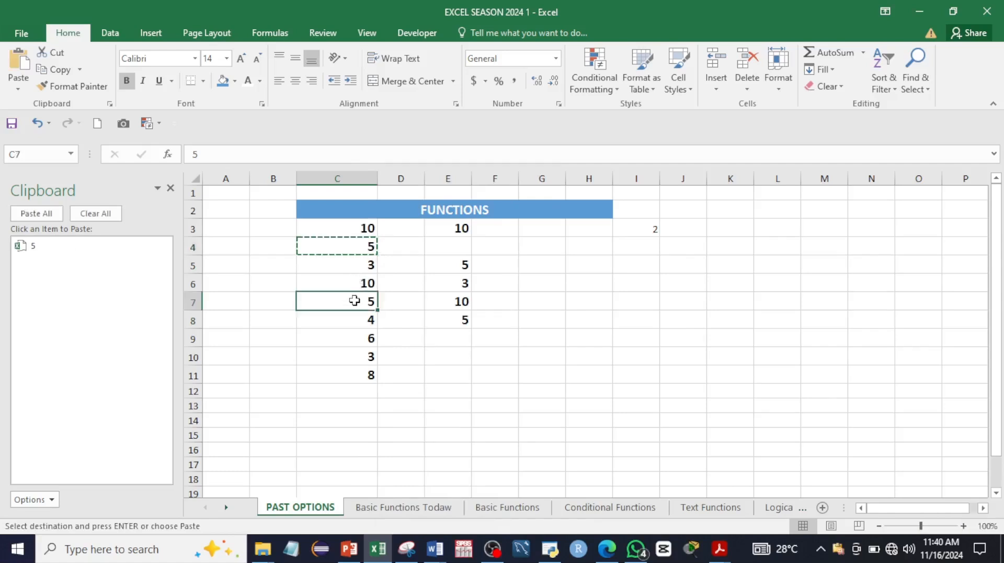
pyautogui.rightClick(354, 301)
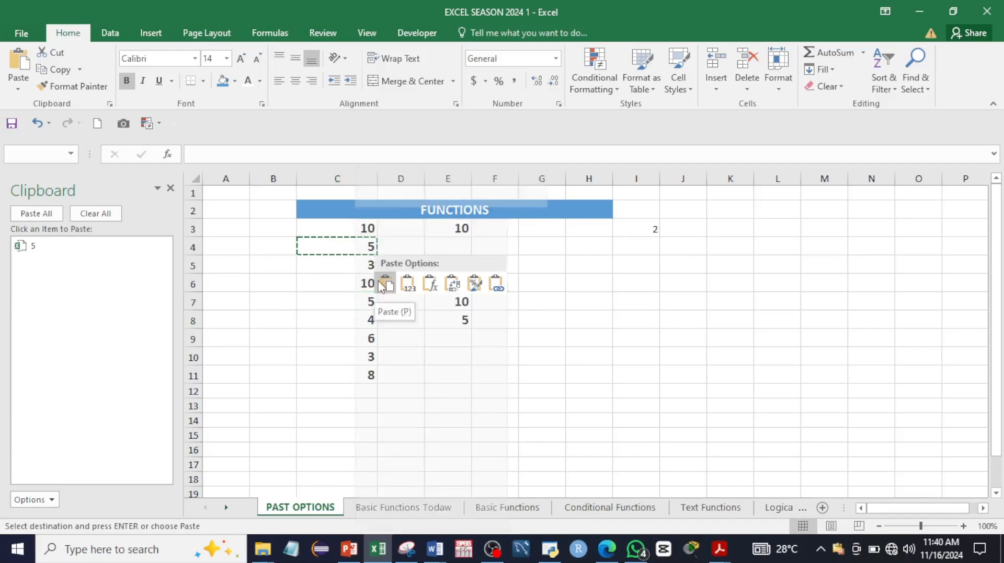
pyautogui.click(379, 250)
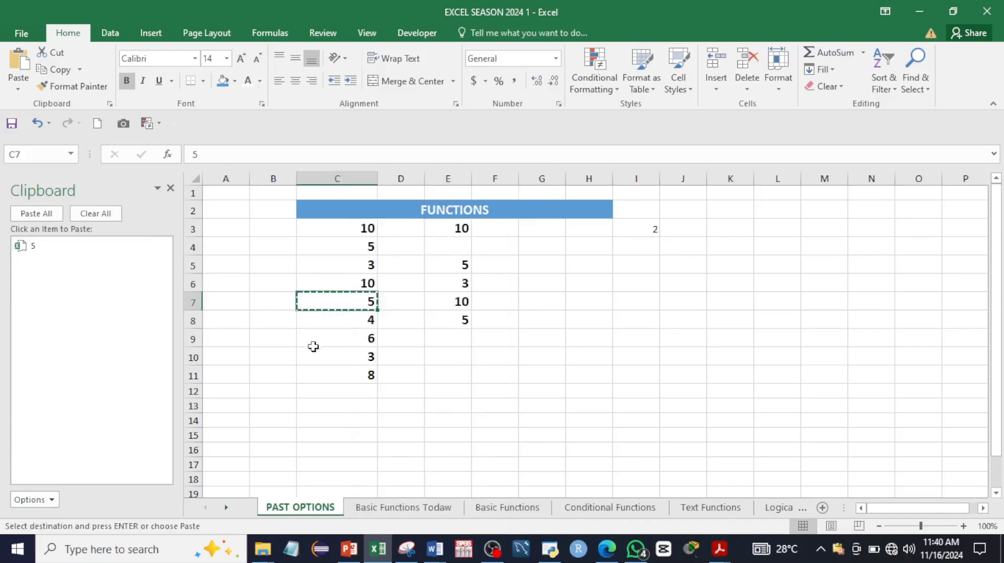
pyautogui.click(359, 353)
pyautogui.rightClick(358, 353)
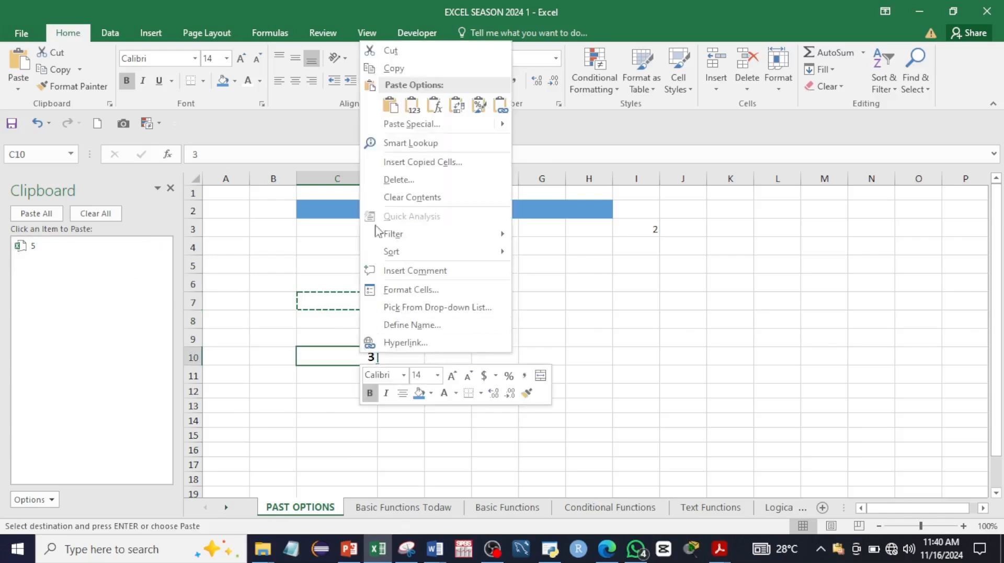
pyautogui.click(393, 71)
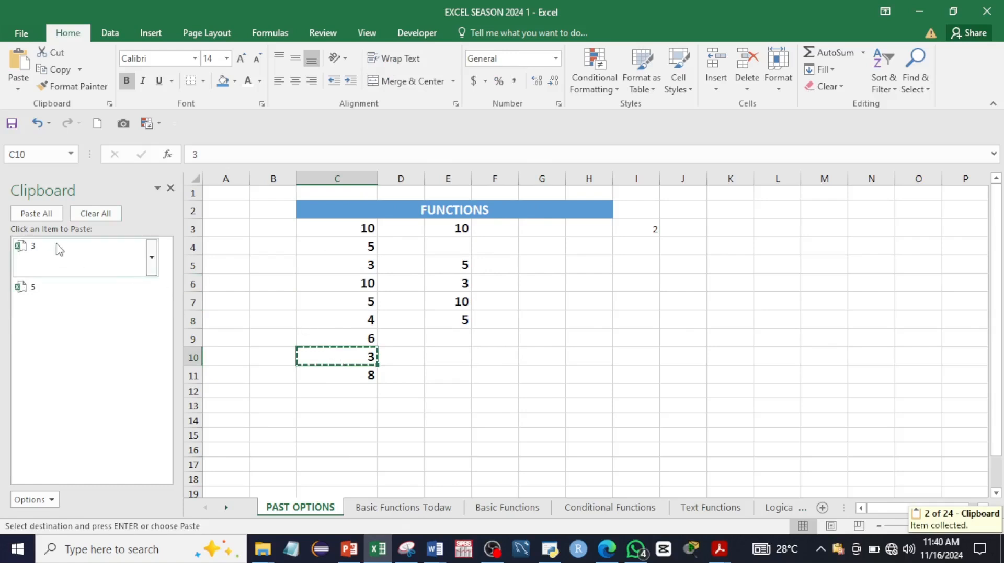
# Step: Paste 3 into H4 and 5 into H5 from the Clipboard pane, then paste all items at H7
pyautogui.click(348, 286)
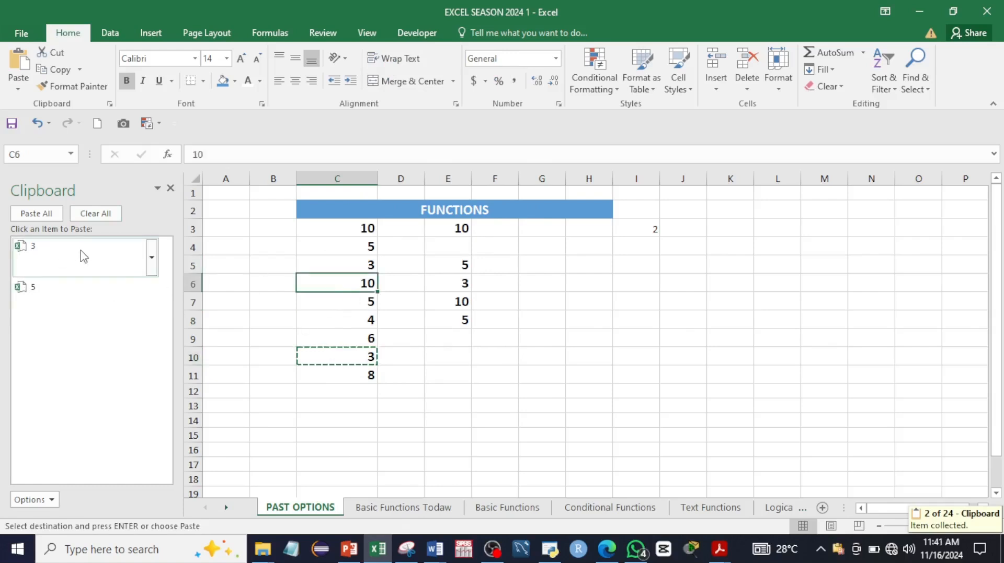
pyautogui.click(516, 295)
pyautogui.click(580, 246)
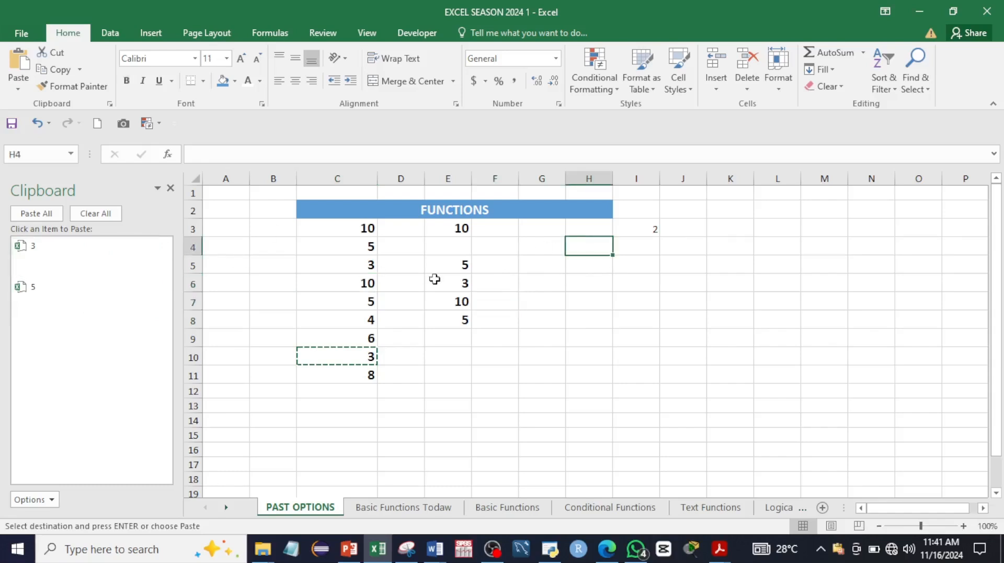
pyautogui.click(46, 250)
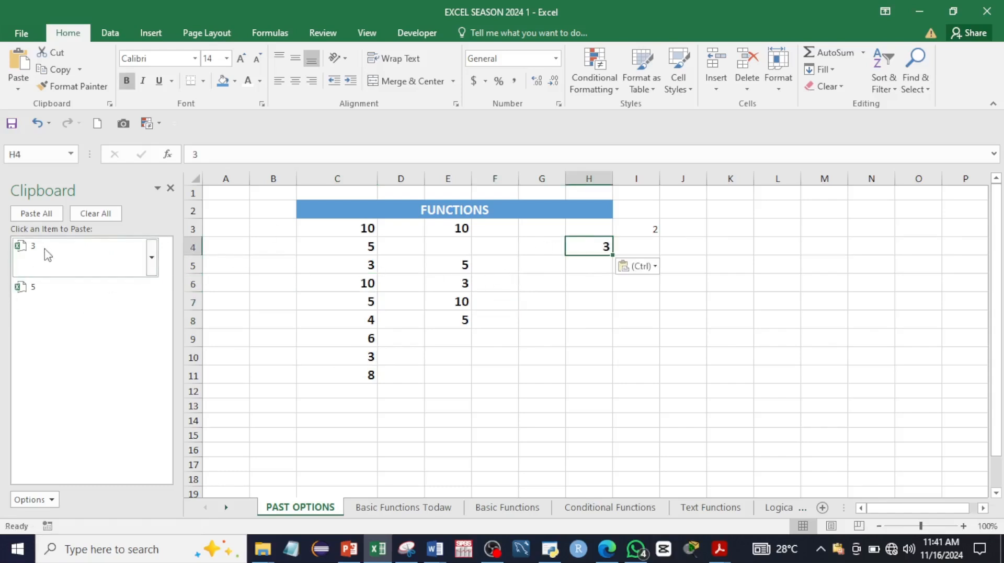
pyautogui.click(593, 268)
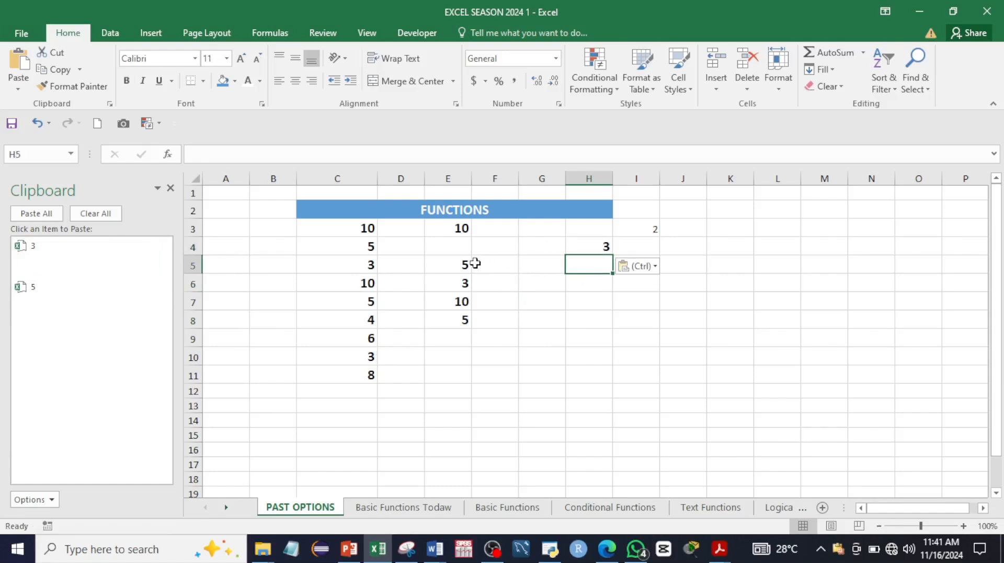
pyautogui.click(82, 294)
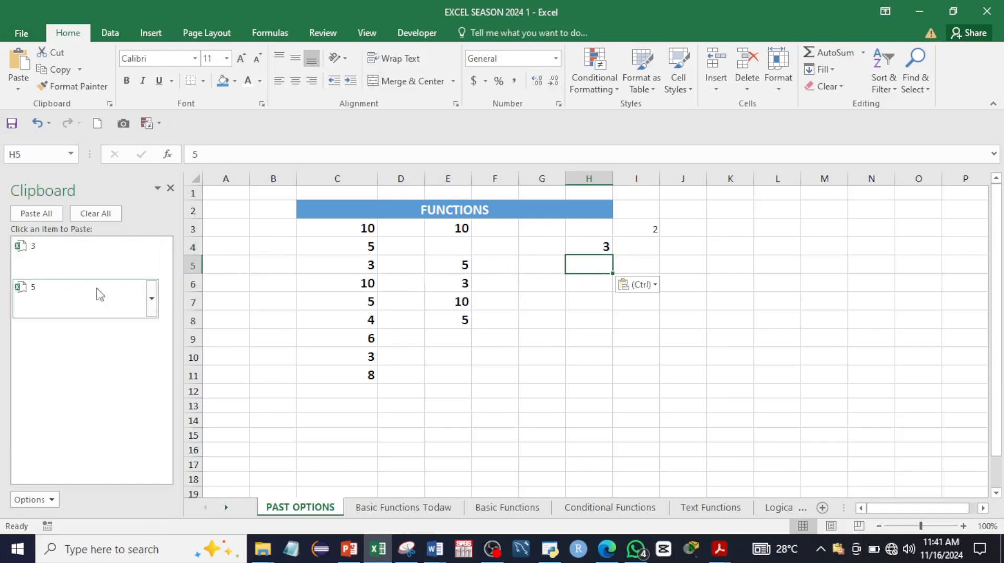
pyautogui.click(591, 302)
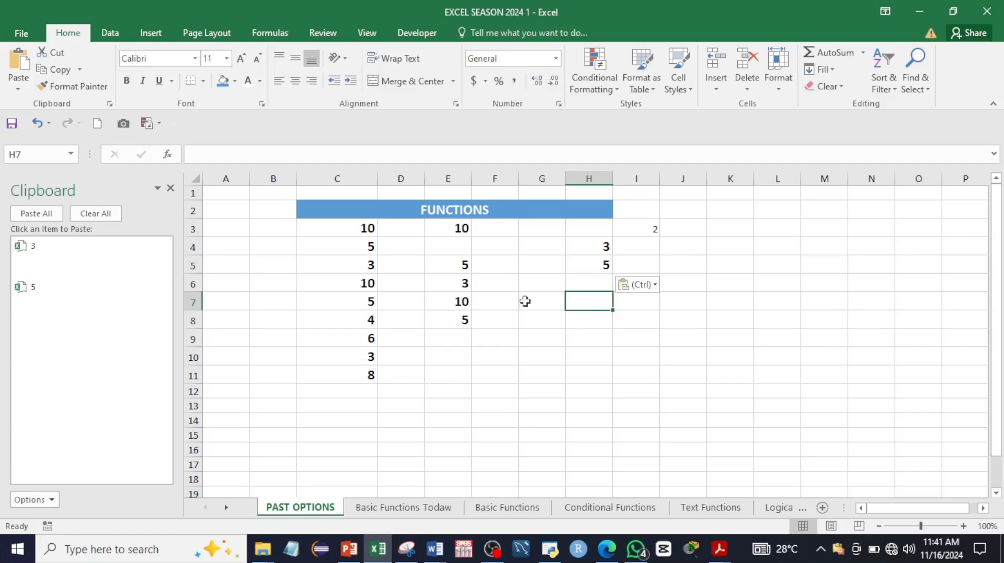
pyautogui.click(44, 222)
pyautogui.click(602, 337)
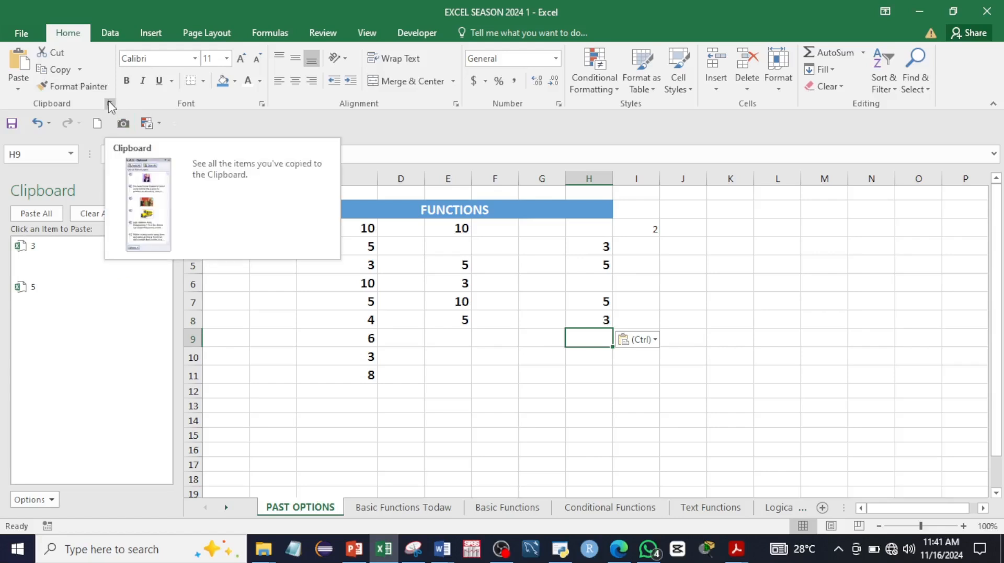
# Step: Close the Clipboard pane and clear the pasted numbers from E3:H8
pyautogui.click(170, 189)
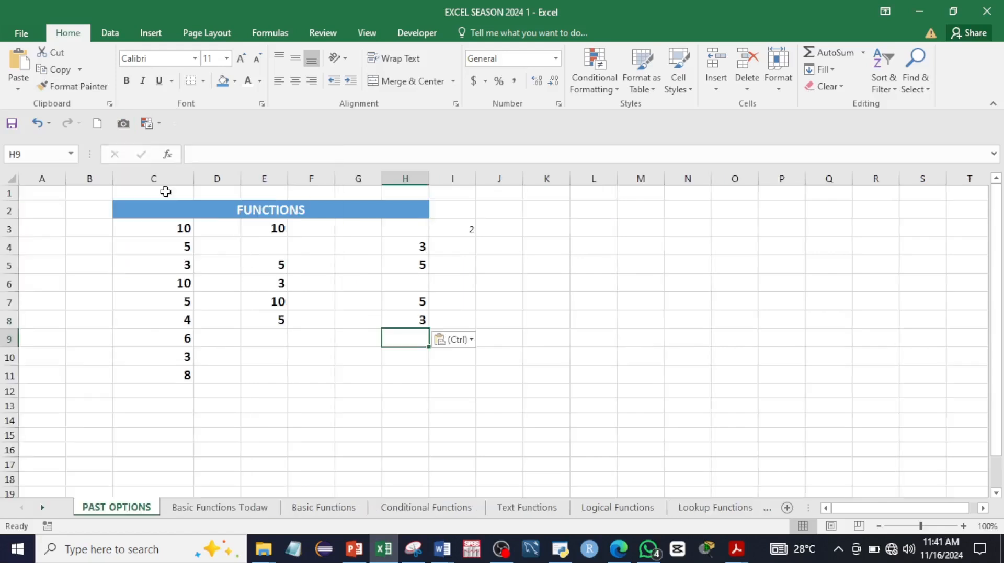
pyautogui.moveTo(253, 227); pyautogui.dragTo(408, 331)
pyautogui.press('Delete')
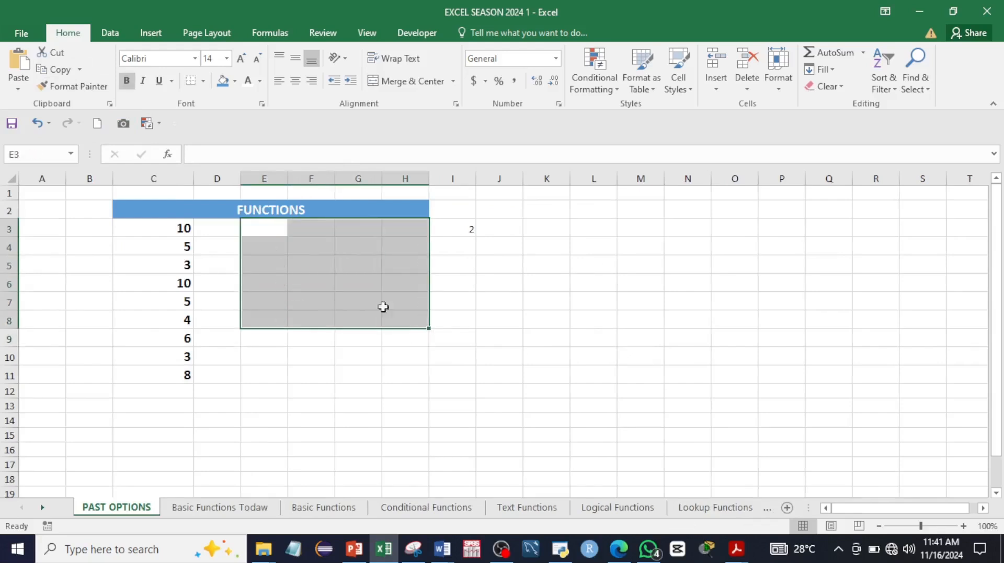
pyautogui.click(264, 228)
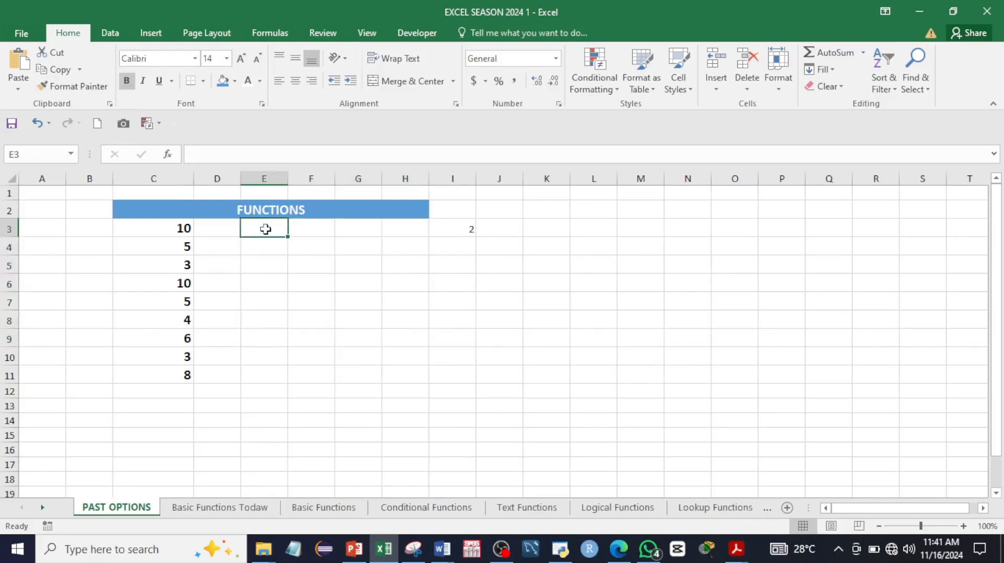
# Step: Paste only the value 10 from C3 into E3
pyautogui.moveTo(183, 228)
pyautogui.mouseDown()
pyautogui.moveTo(187, 305)
pyautogui.moveTo(188, 247)
pyautogui.moveTo(174, 230)
pyautogui.mouseUp()
pyautogui.rightClick(175, 230)
pyautogui.click(201, 249)
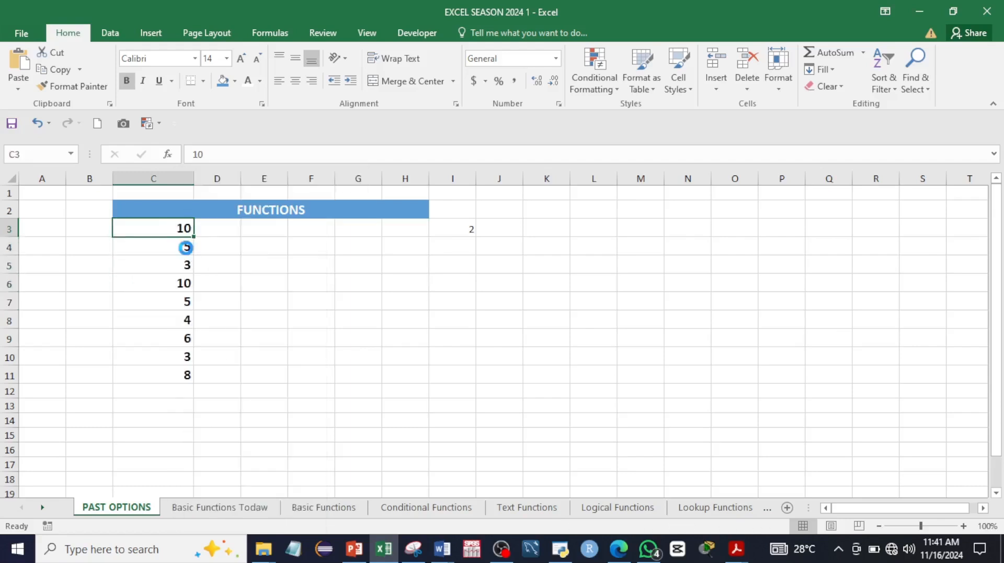
pyautogui.click(272, 230)
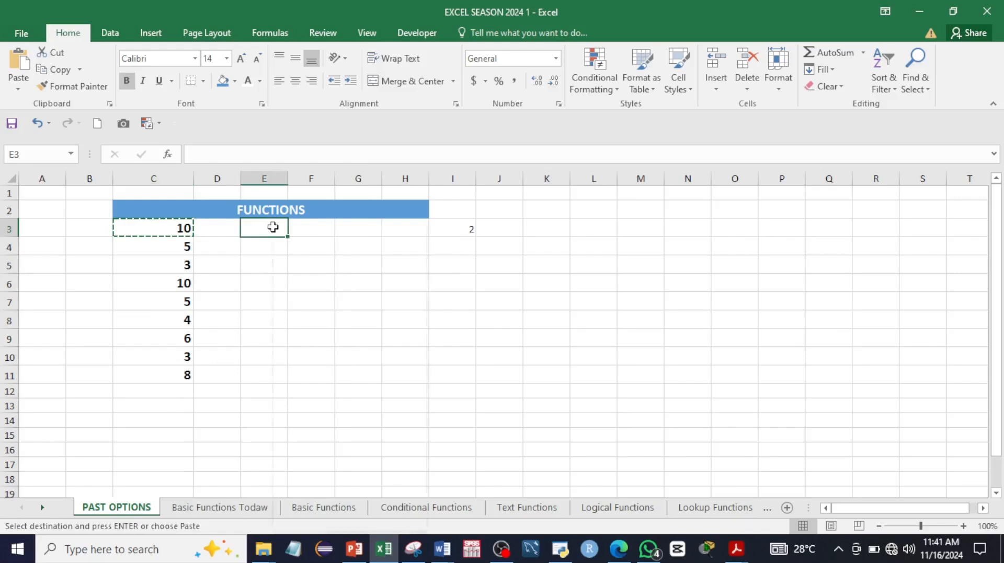
pyautogui.rightClick(272, 227)
pyautogui.click(324, 284)
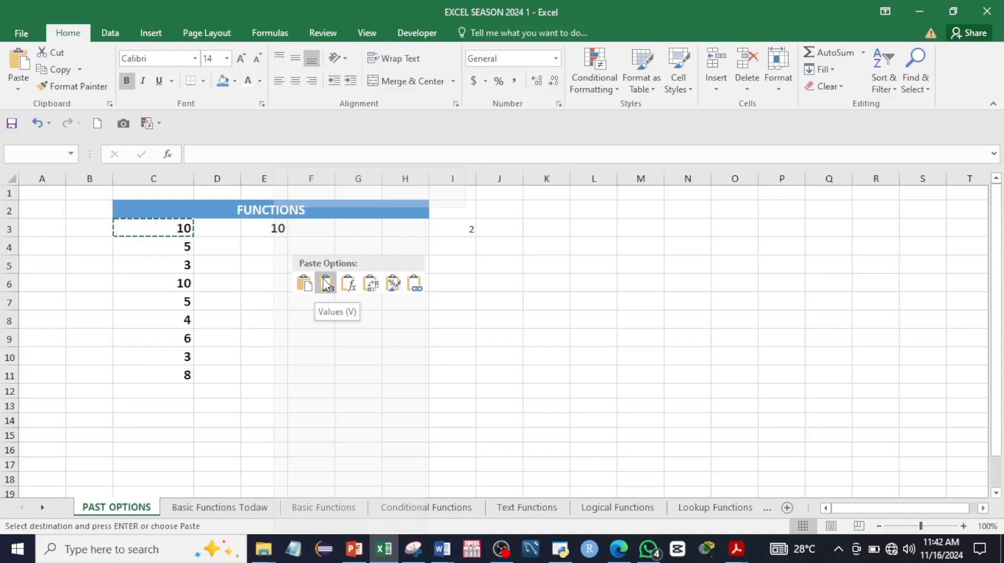
pyautogui.click(325, 284)
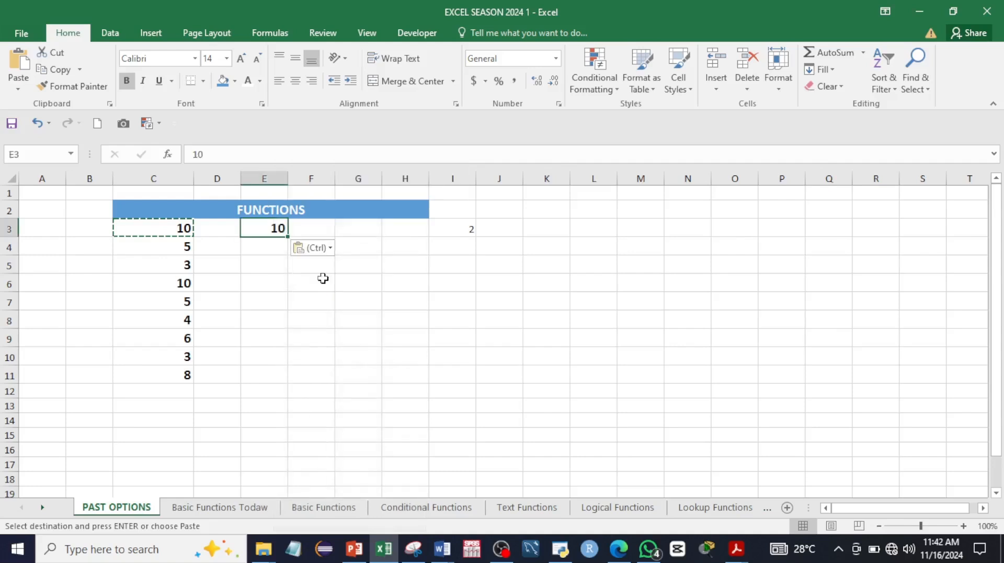
pyautogui.click(249, 247)
# Step: Enter 2 in both I5 and J5
pyautogui.click(452, 271)
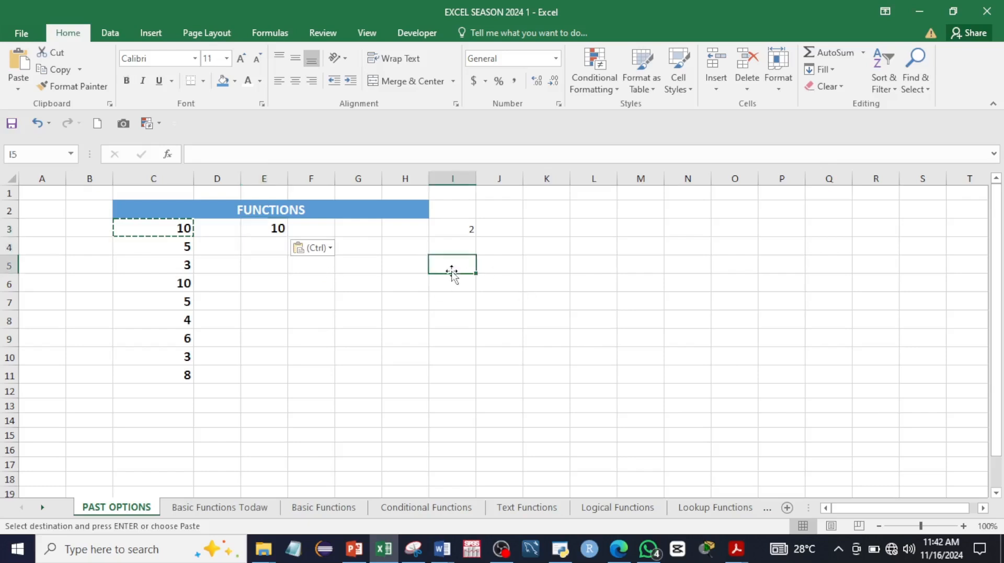
pyautogui.write('2')
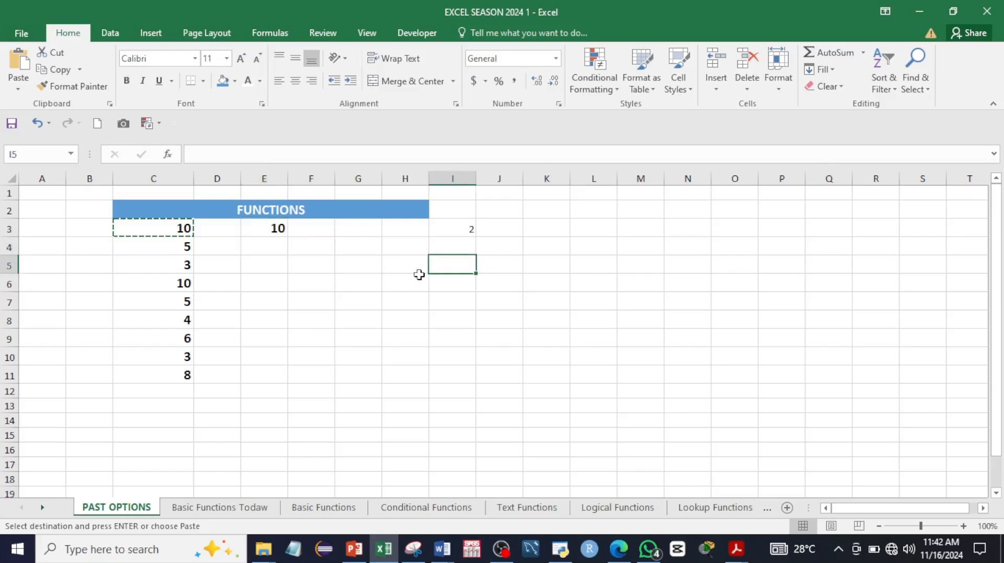
pyautogui.press('Tab')
pyautogui.write('2')
pyautogui.press('Tab')
# Step: Sum them in K5 with the formula =I5+J5, which shows 4
pyautogui.write('=')
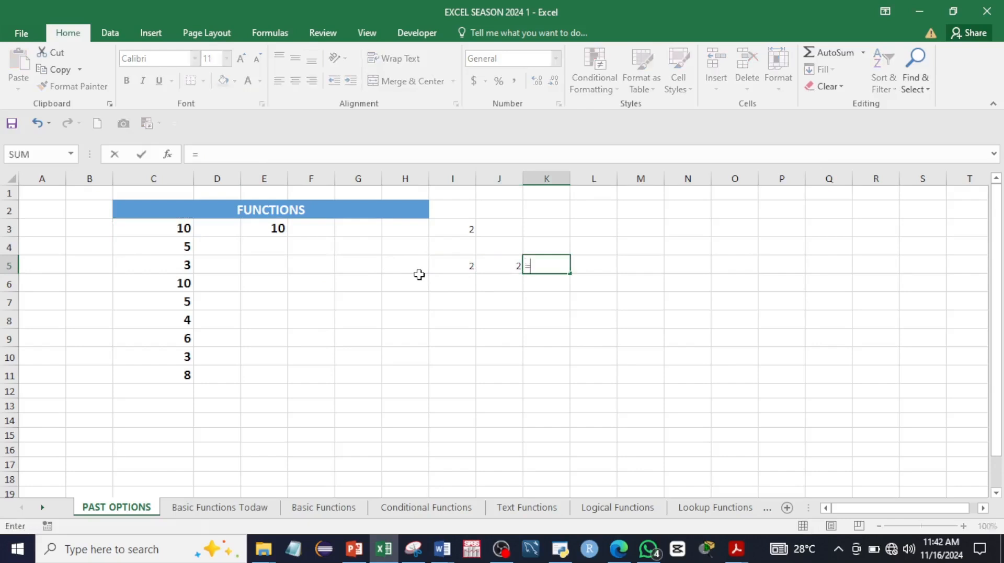
pyautogui.click(448, 264)
pyautogui.write('+')
pyautogui.click(500, 262)
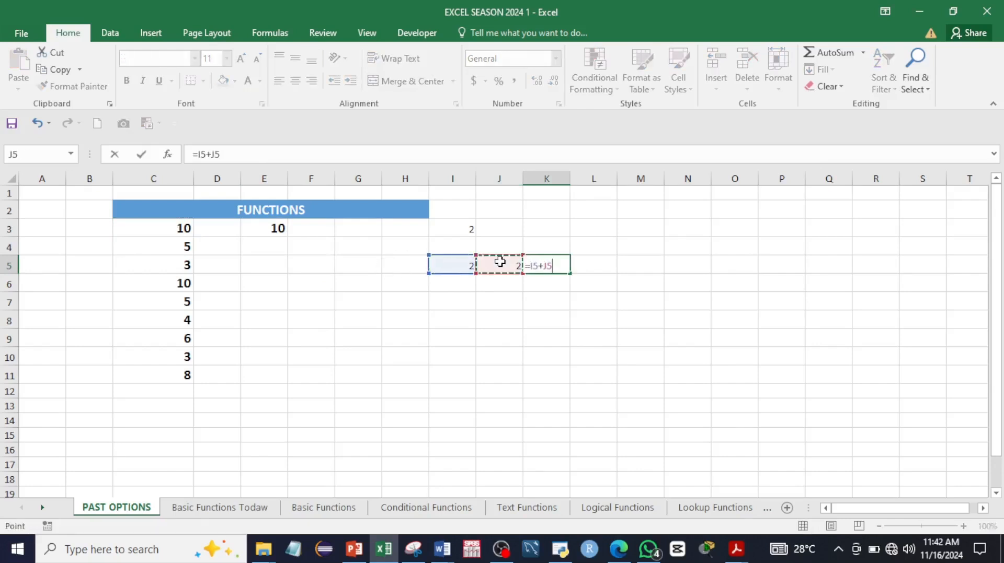
pyautogui.press('Return')
pyautogui.click(564, 267)
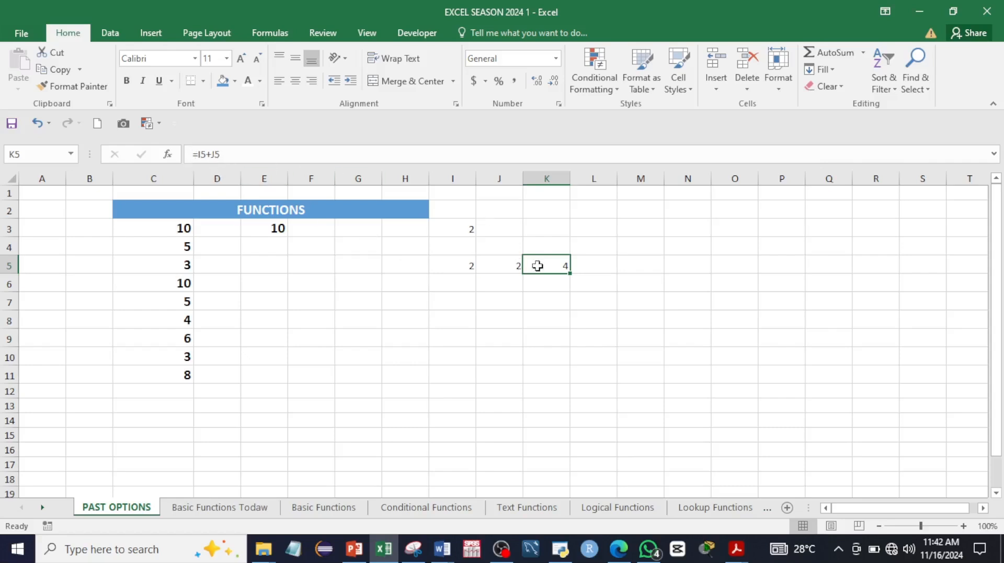
pyautogui.rightClick(550, 270)
# Step: Copy K5 and paste it into M5 as a formula
pyautogui.click(577, 247)
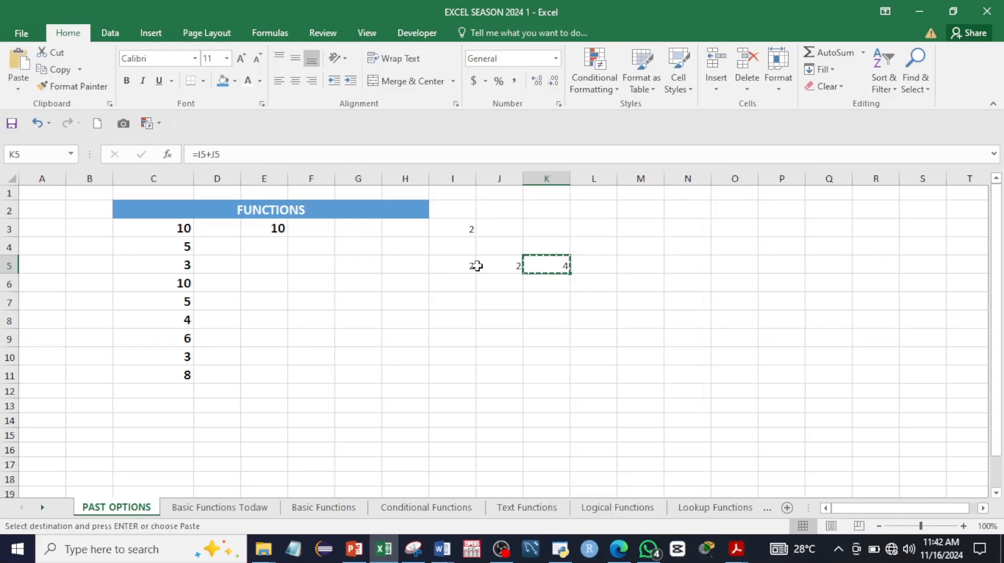
pyautogui.click(637, 263)
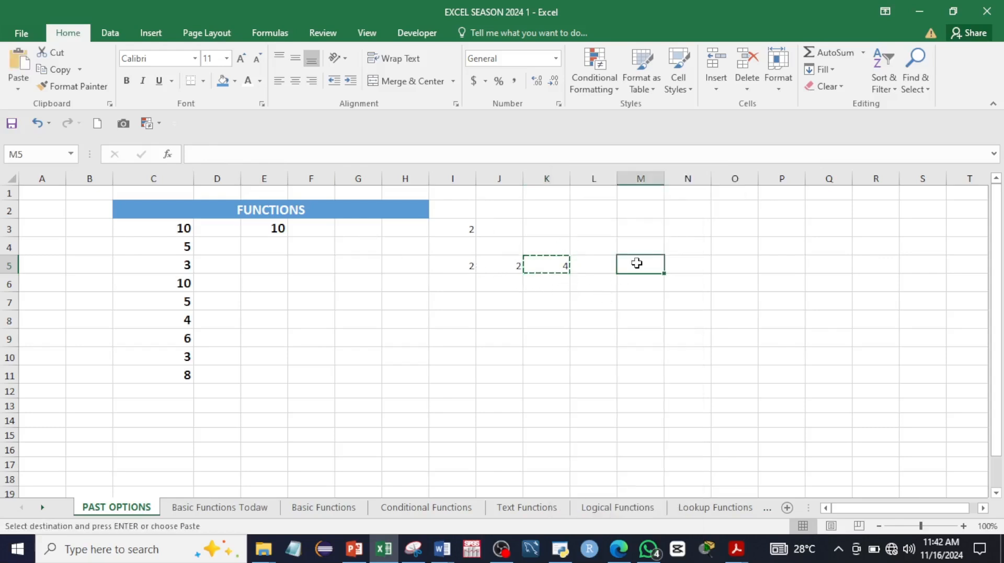
pyautogui.rightClick(636, 264)
pyautogui.click(667, 283)
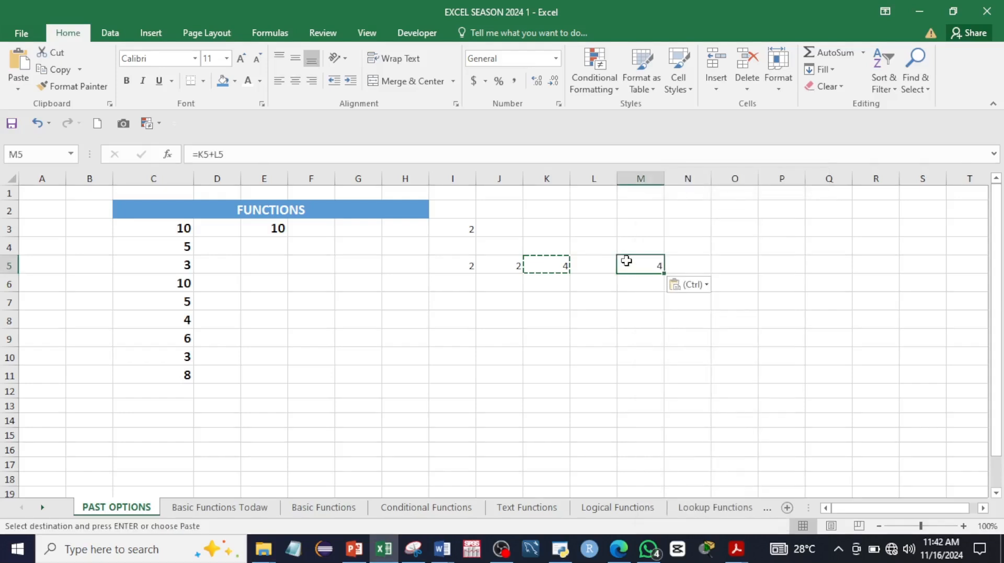
pyautogui.click(723, 267)
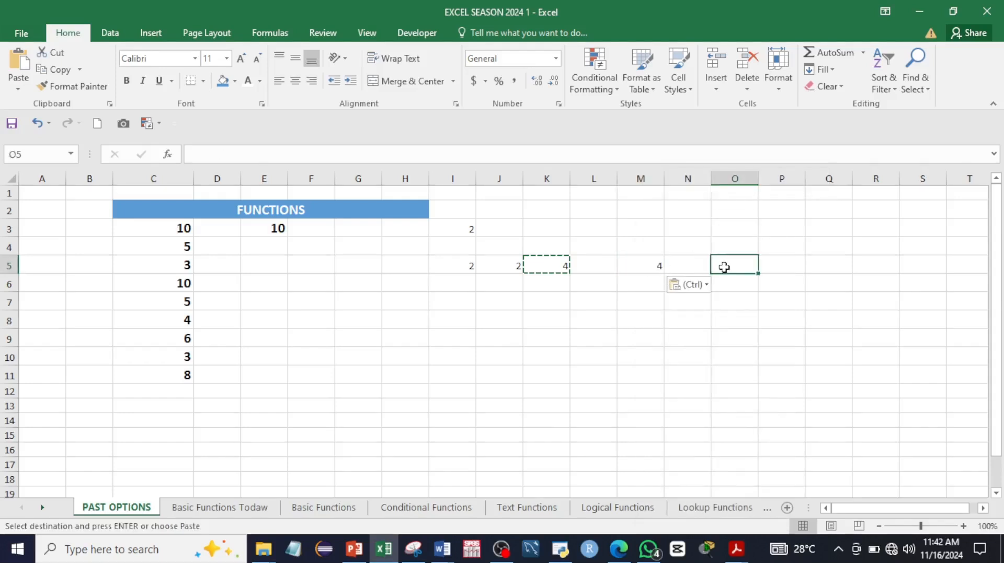
pyautogui.press('Escape')
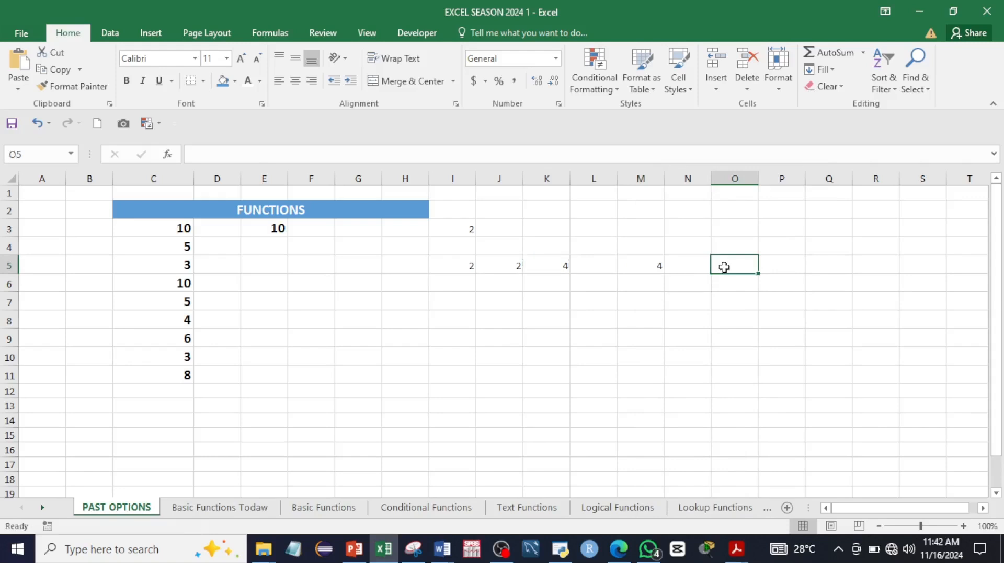
# Step: Paste K5's value 4 into M6 and compare it with M5's shifted =K5+L5 formula
pyautogui.click(564, 264)
pyautogui.hotkey('ctrl', 'c')
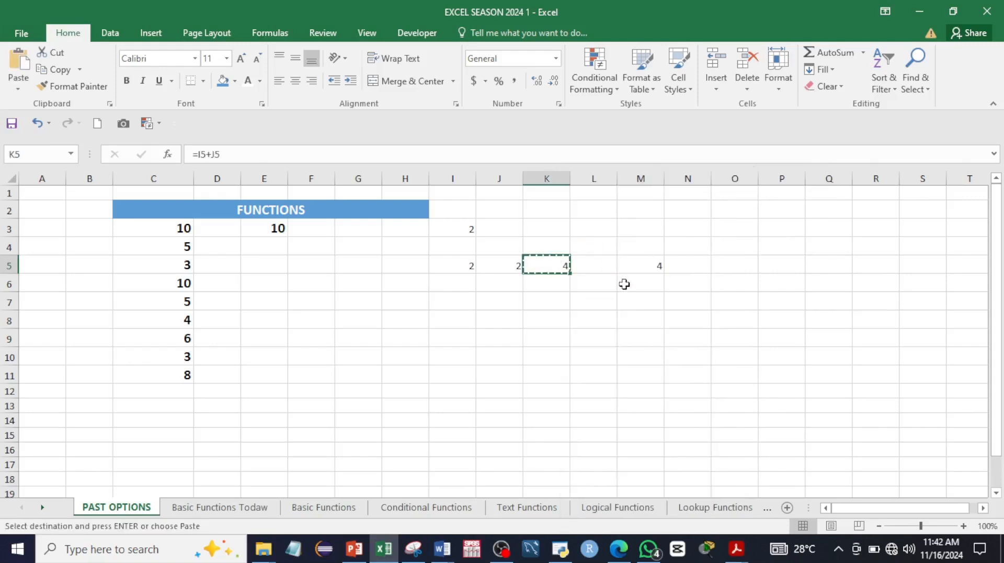
pyautogui.click(633, 285)
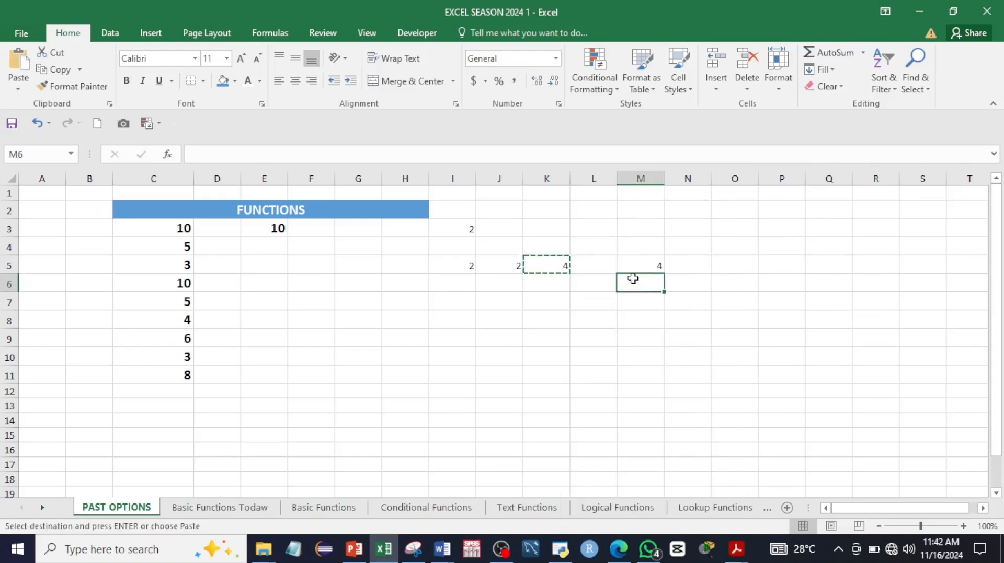
pyautogui.rightClick(633, 279)
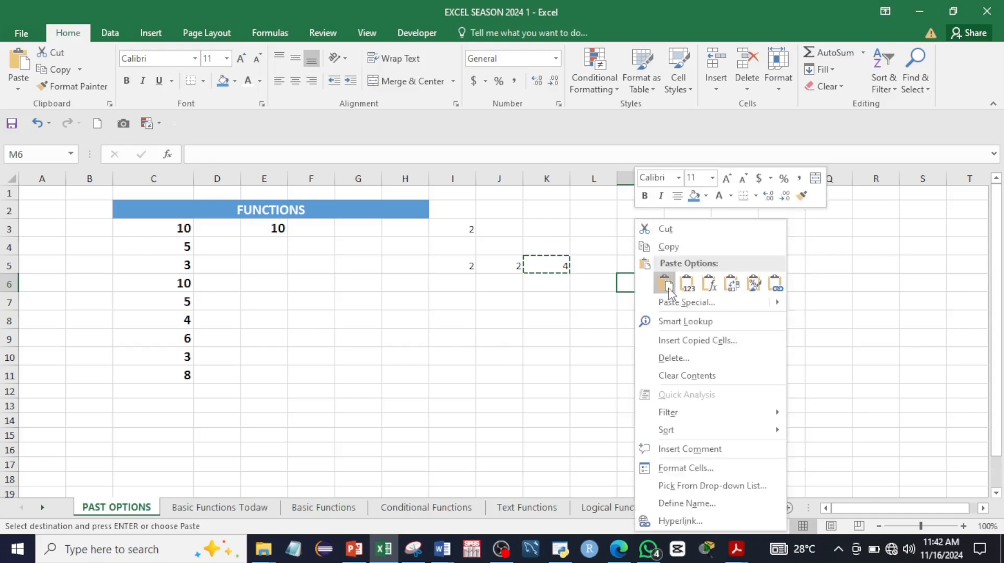
pyautogui.click(687, 285)
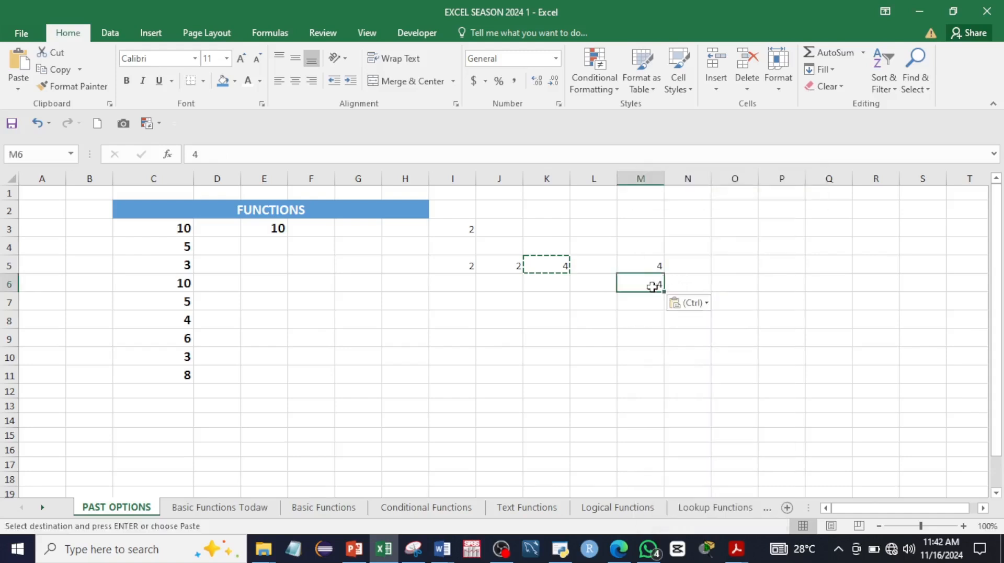
pyautogui.click(627, 268)
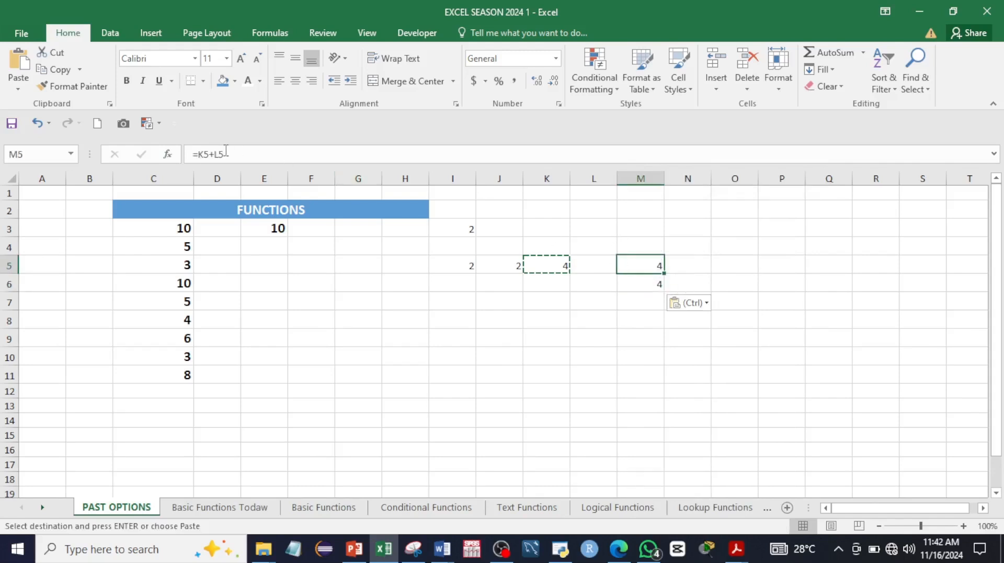
pyautogui.press('Escape')
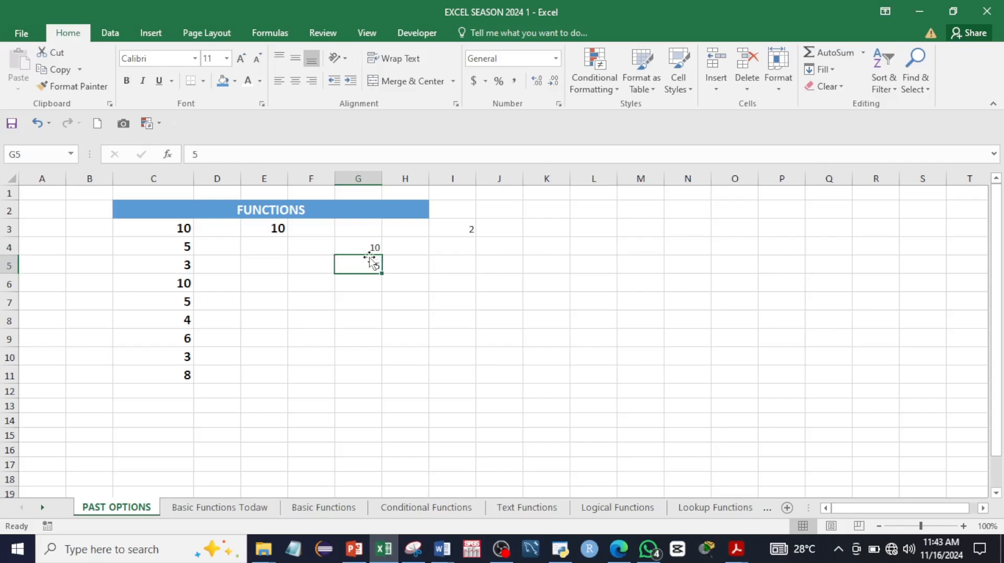
pyautogui.moveTo(361, 248); pyautogui.dragTo(363, 258)
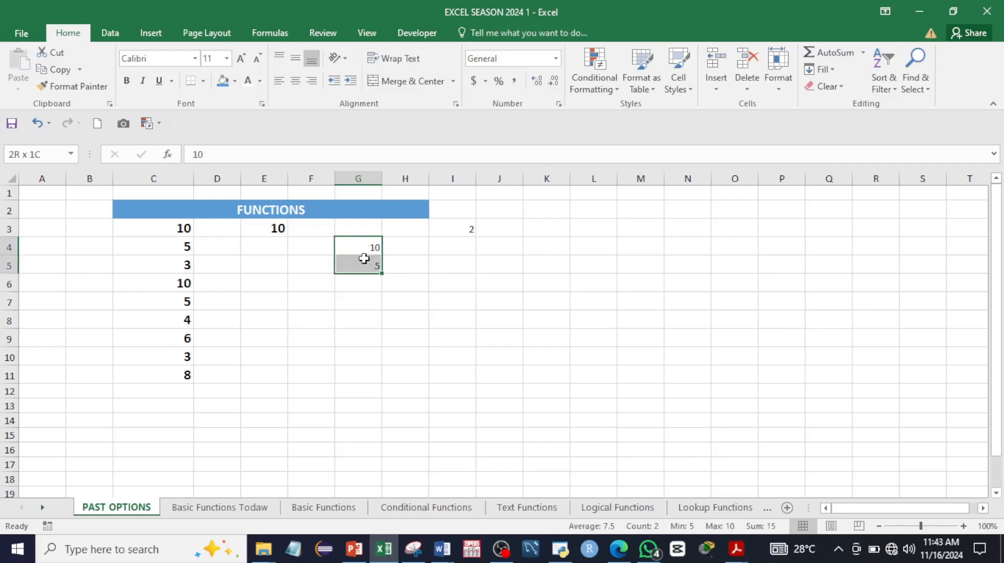
pyautogui.rightClick(363, 260)
pyautogui.click(395, 247)
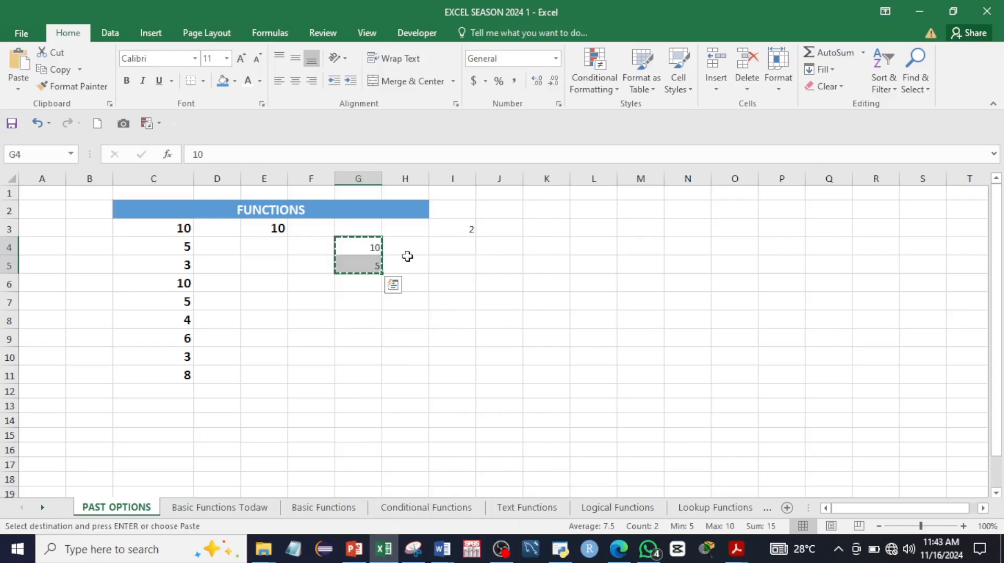
pyautogui.click(451, 261)
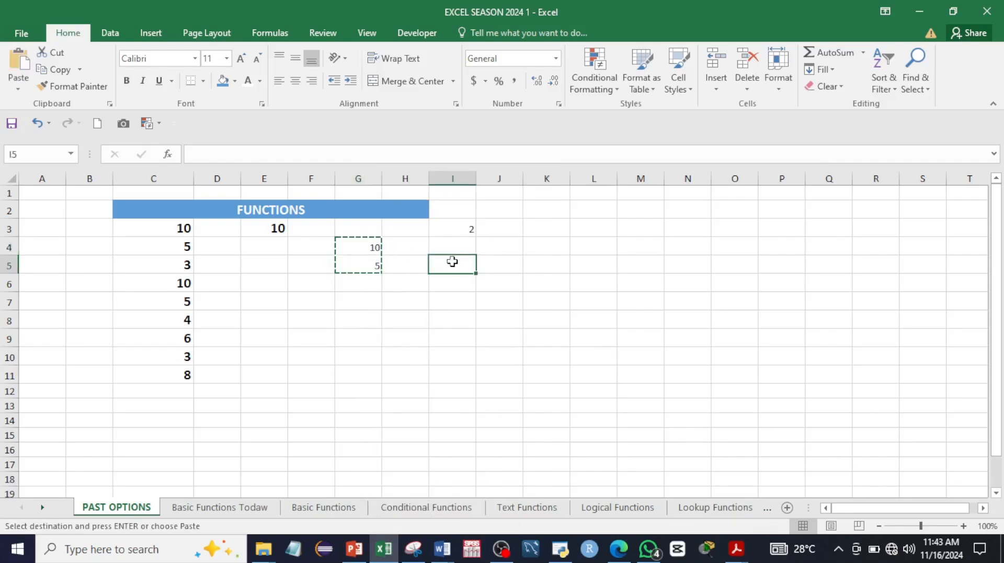
pyautogui.click(19, 88)
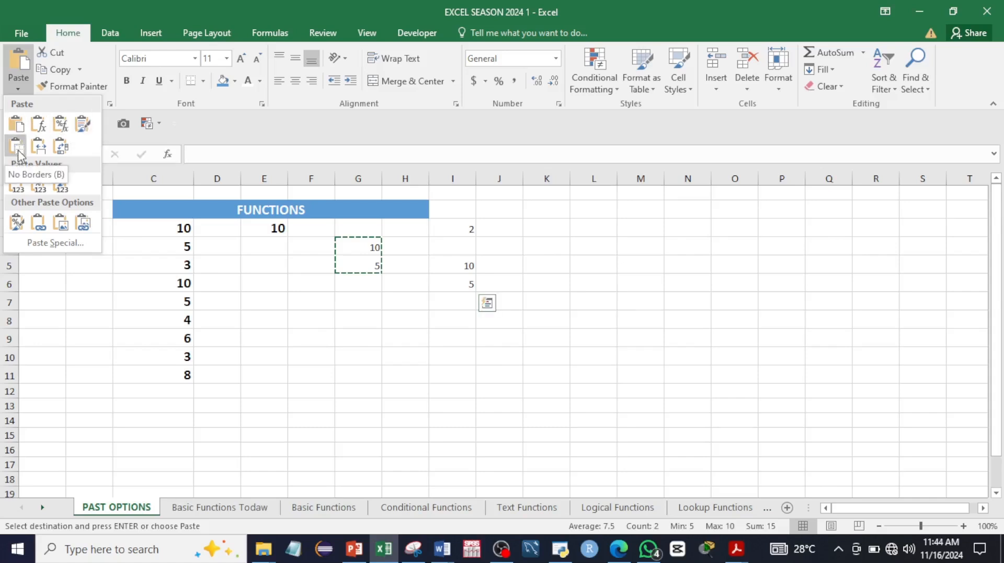
pyautogui.click(162, 214)
pyautogui.press('Escape')
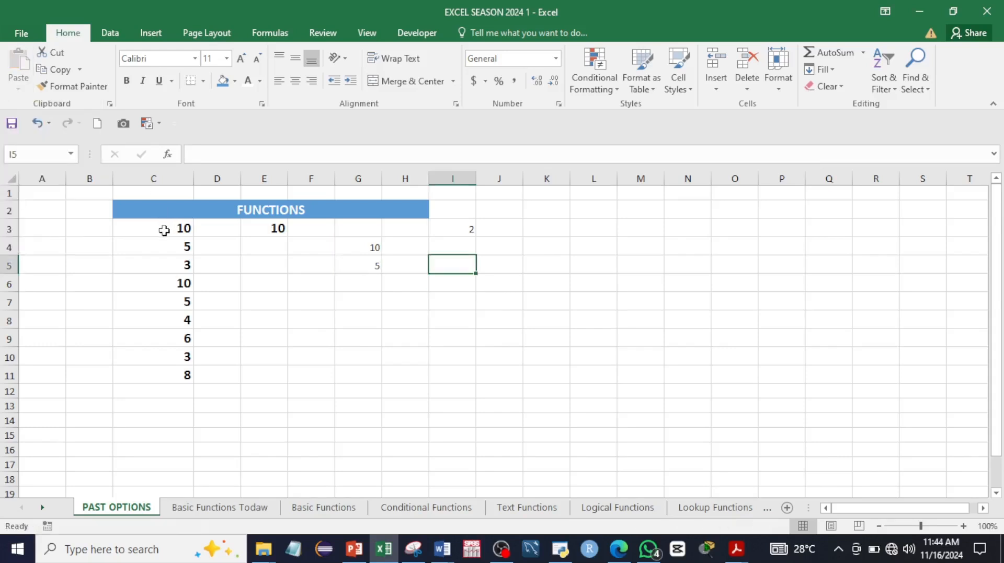
# Step: Give every cell in C3:C11 borders
pyautogui.moveTo(164, 230); pyautogui.dragTo(177, 369)
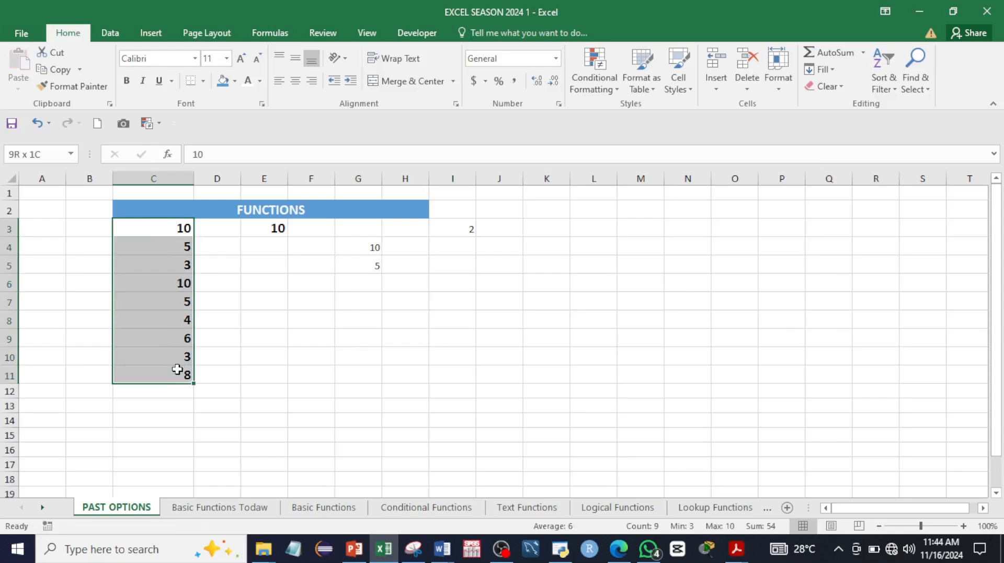
pyautogui.click(203, 81)
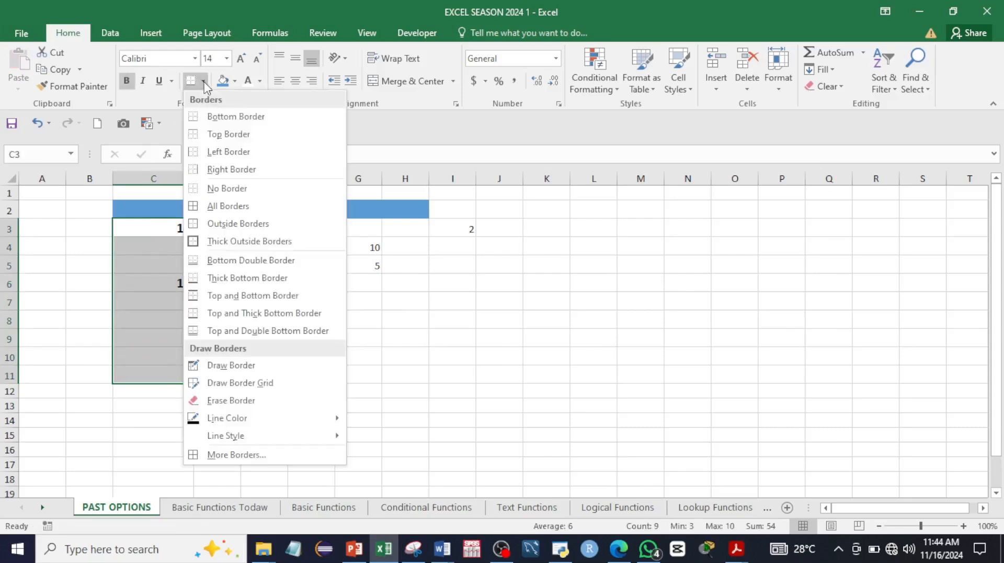
pyautogui.click(212, 206)
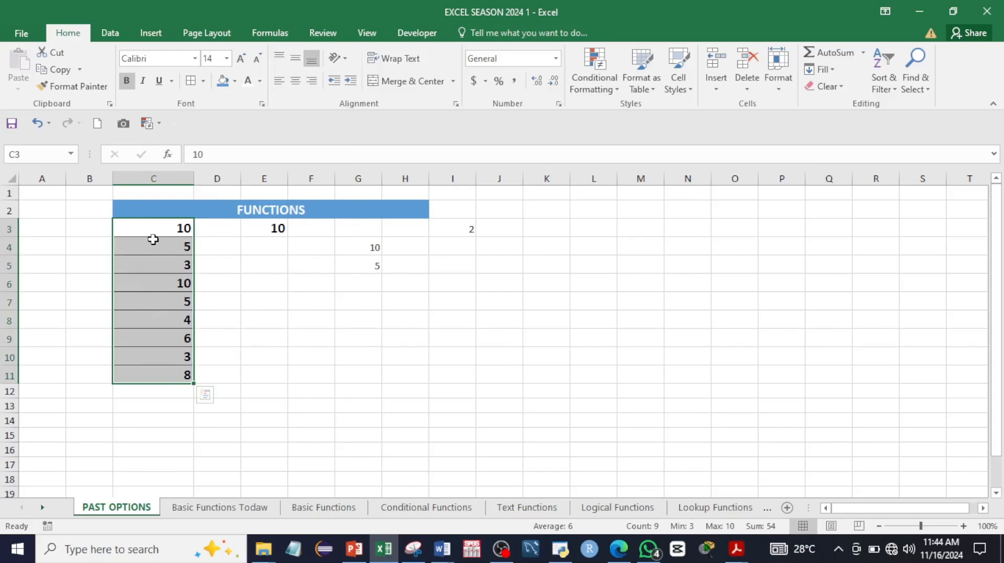
pyautogui.click(228, 320)
# Step: Copy C3:C8 and paste it into K3:K8 using the No Borders paste option
pyautogui.click(155, 228)
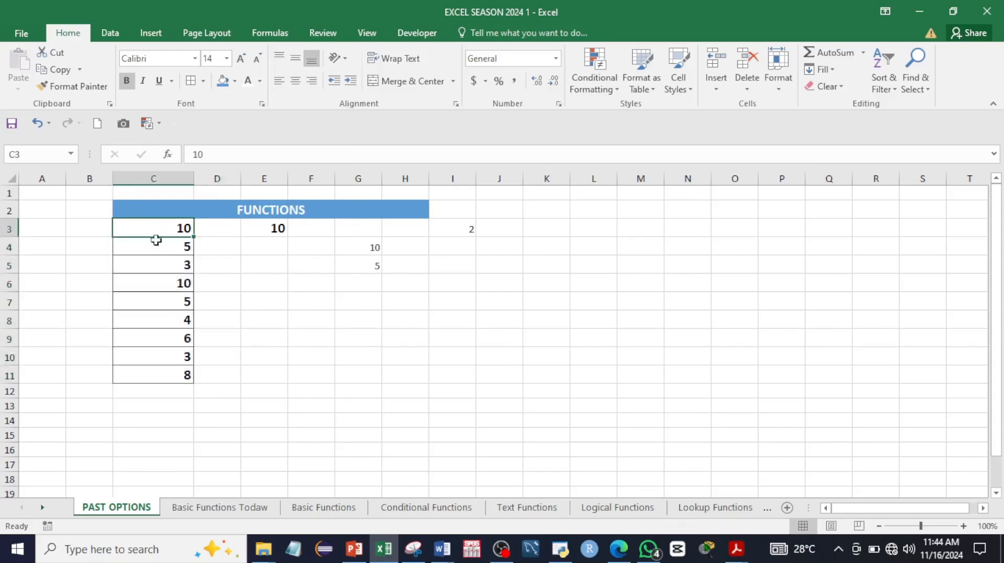
pyautogui.moveTo(156, 240); pyautogui.dragTo(162, 309)
pyautogui.hotkey('ctrl', 'c')
pyautogui.click(161, 265)
pyautogui.click(161, 228)
pyautogui.moveTo(161, 229); pyautogui.dragTo(161, 317)
pyautogui.rightClick(163, 286)
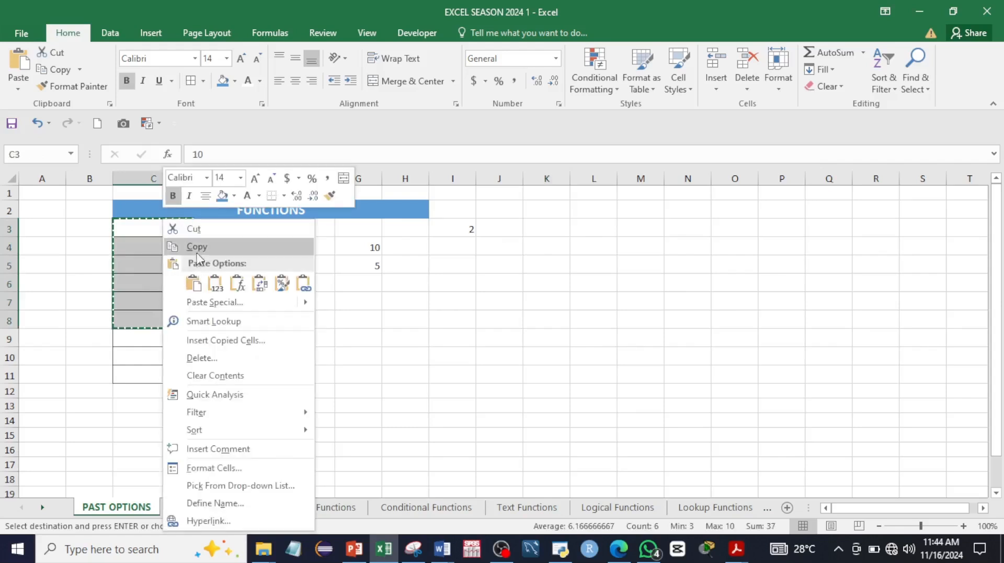
pyautogui.click(197, 251)
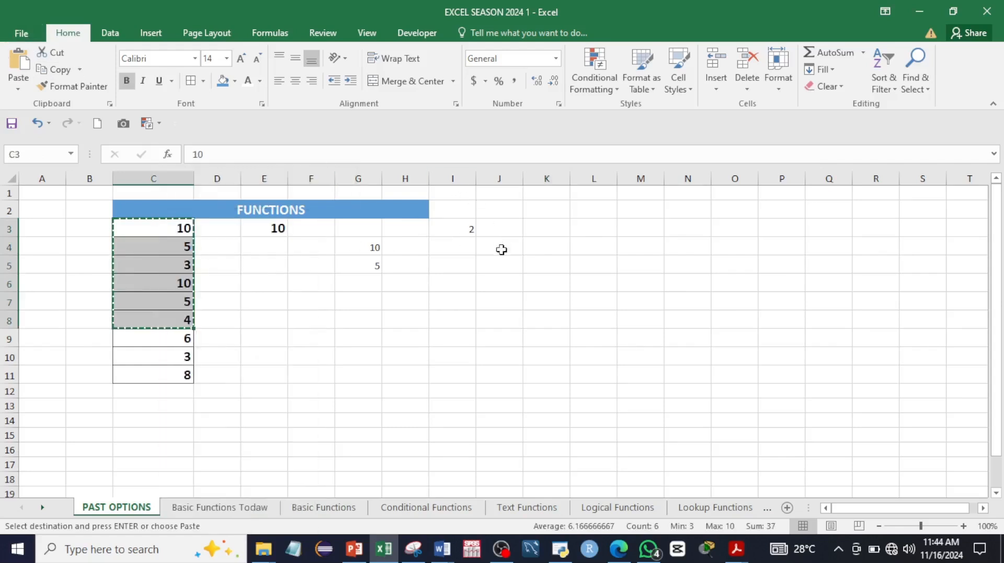
pyautogui.click(541, 227)
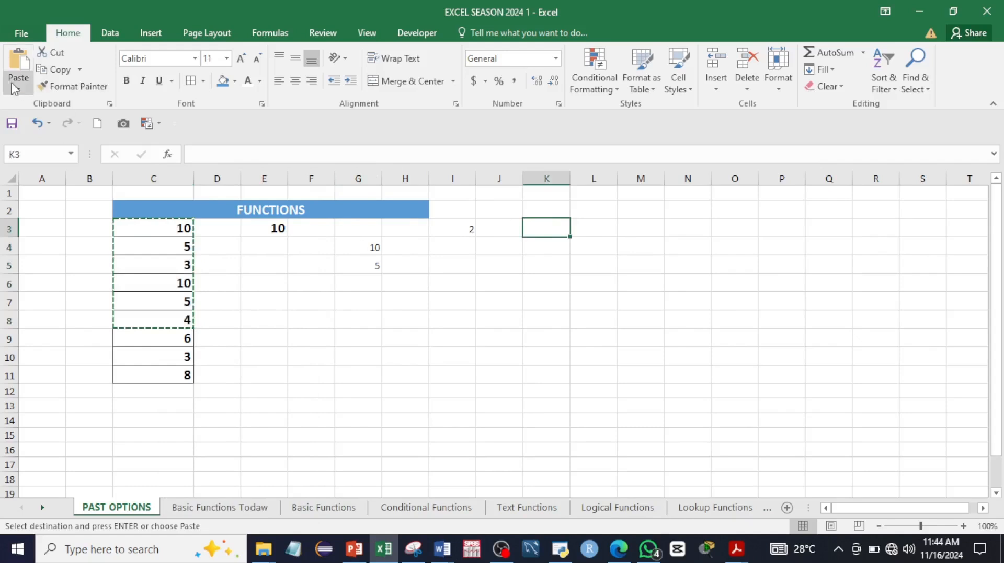
pyautogui.click(18, 90)
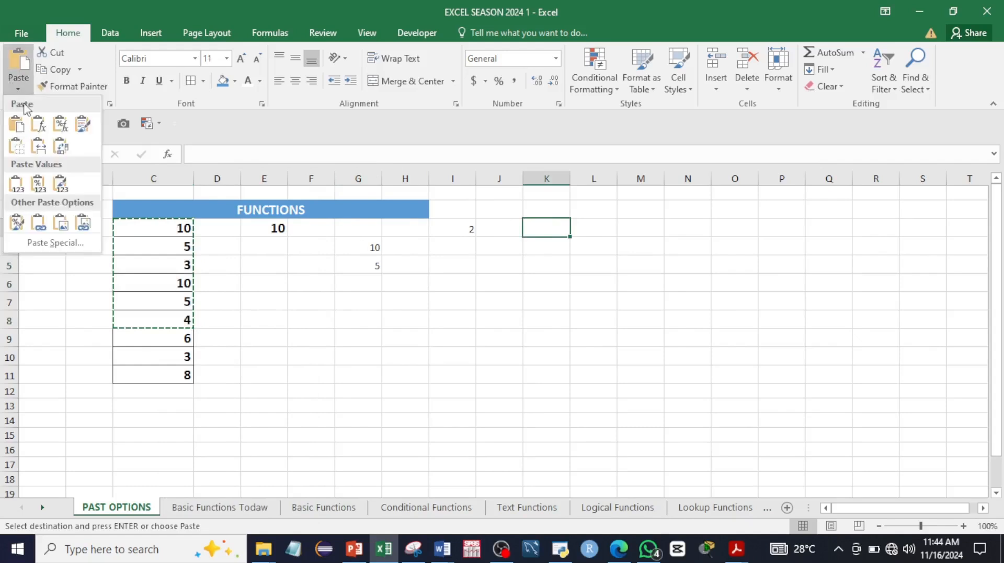
pyautogui.click(18, 152)
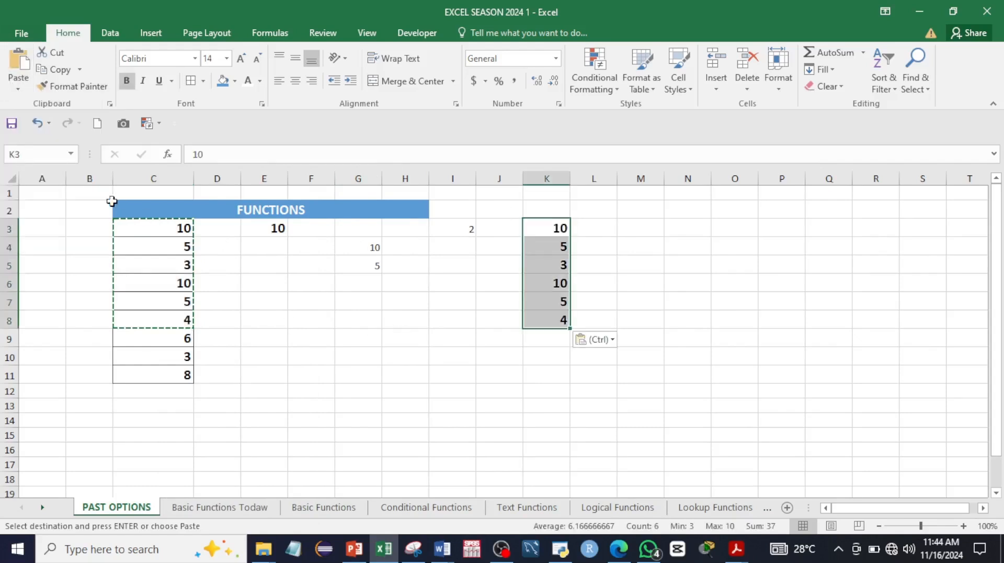
pyautogui.click(128, 234)
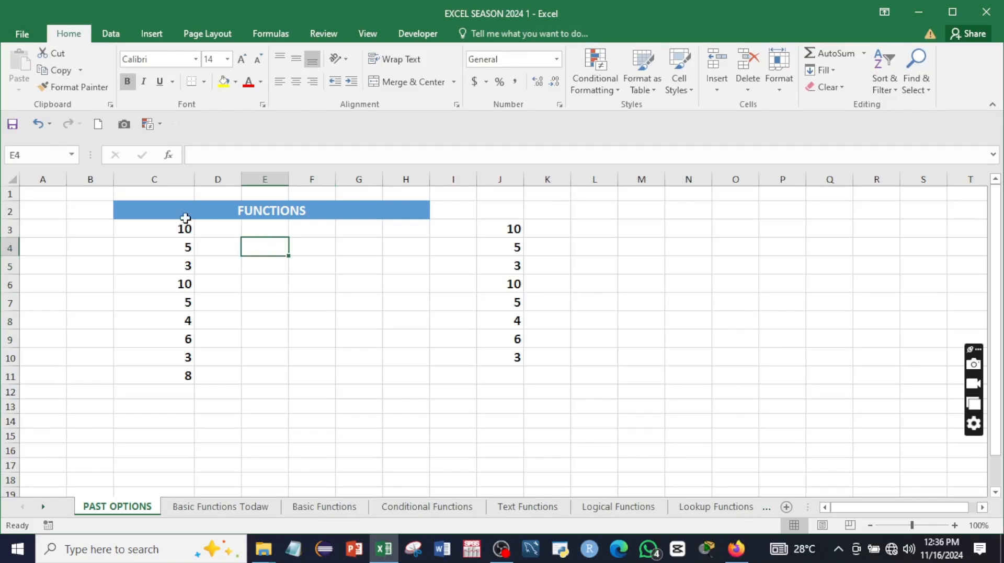
# Step: Copy C3:C11 and paste it transposed into M3:U3 as 10, 5, 3, 10, 5, 4, 6, 3, 8
pyautogui.click(158, 228)
pyautogui.moveTo(159, 228); pyautogui.dragTo(167, 376)
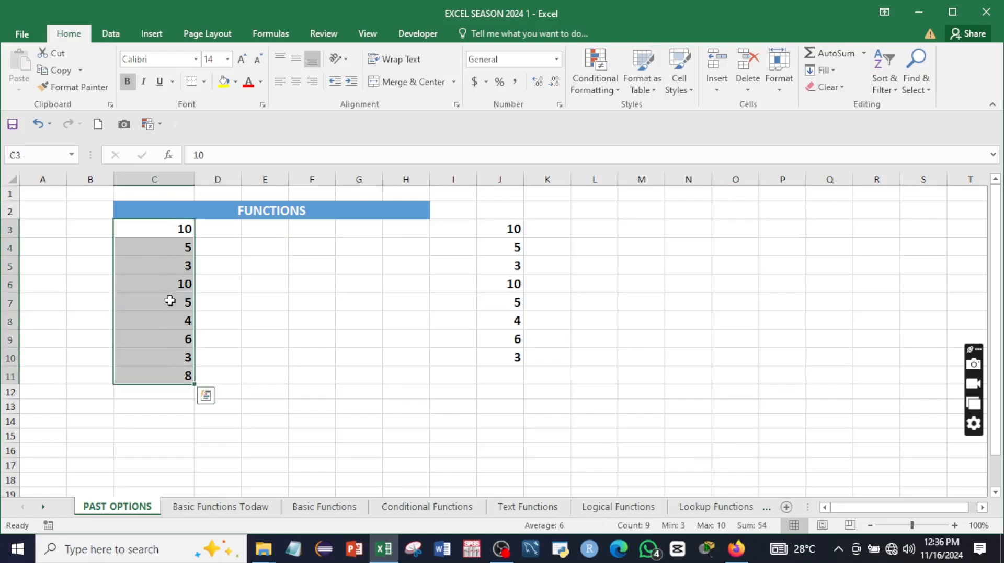
pyautogui.rightClick(168, 281)
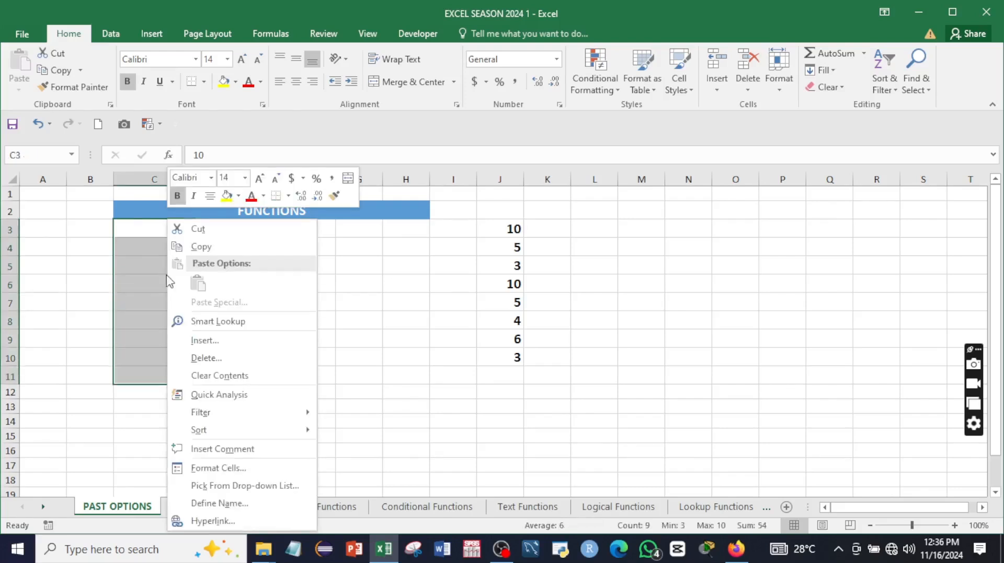
pyautogui.click(201, 247)
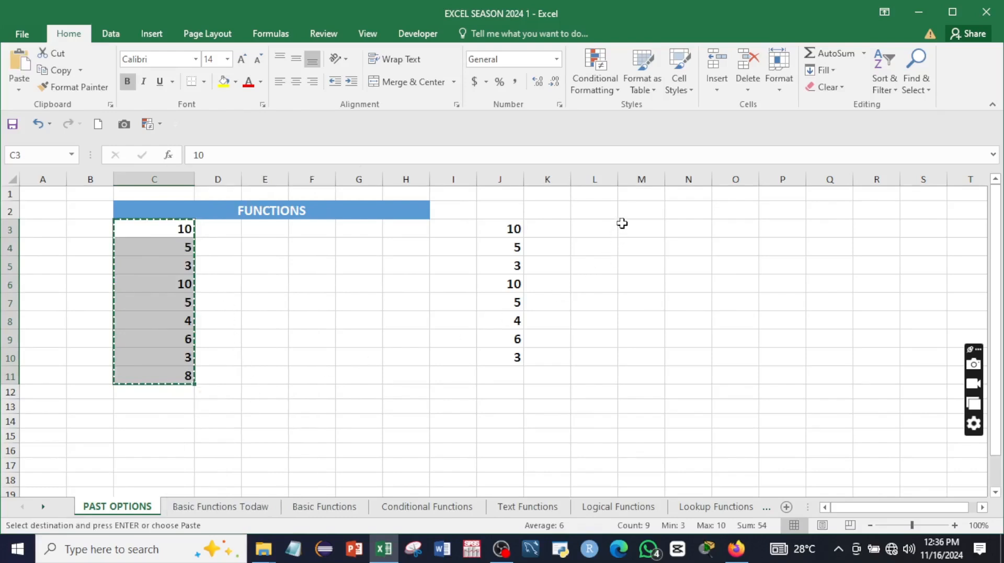
pyautogui.click(626, 227)
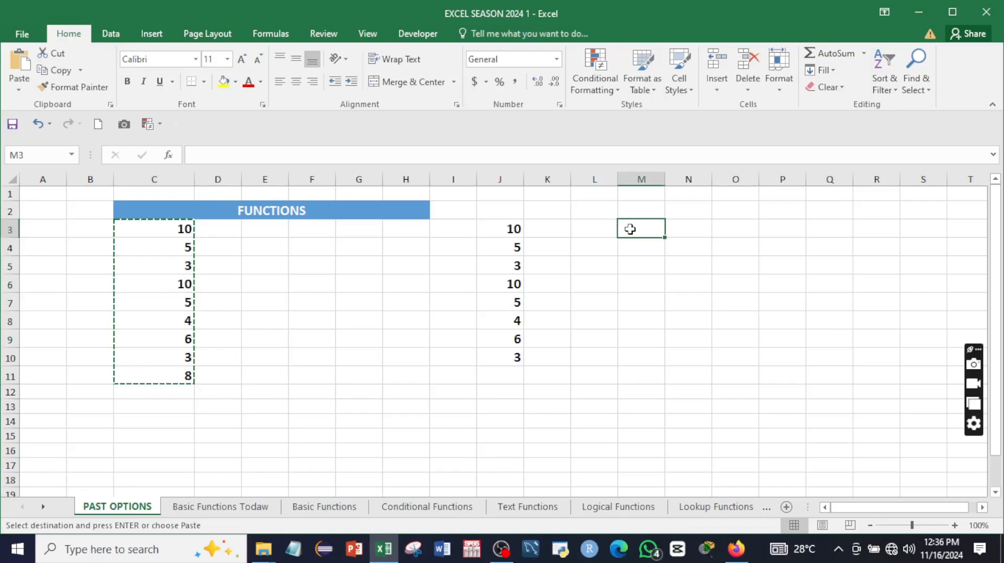
pyautogui.rightClick(630, 229)
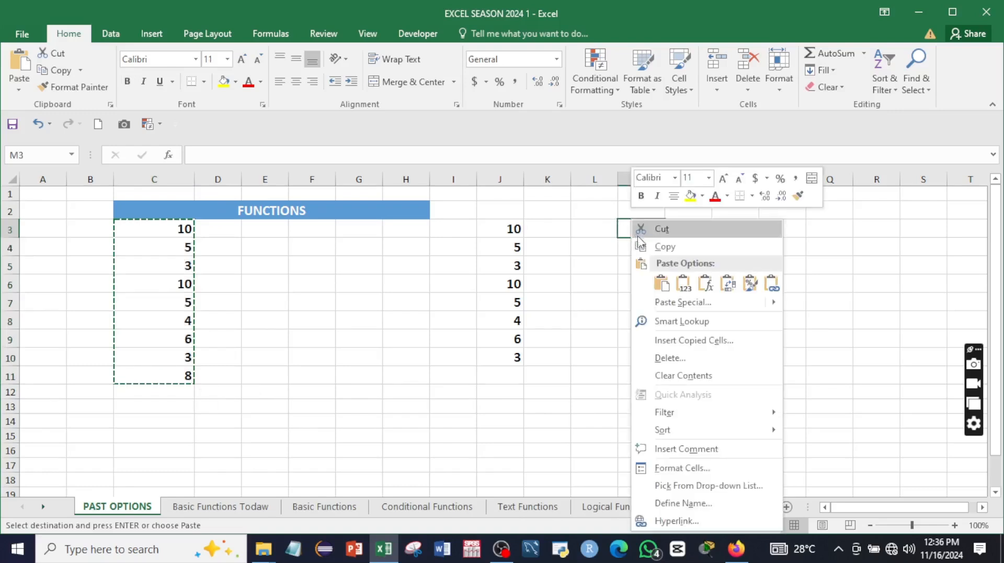
pyautogui.click(727, 284)
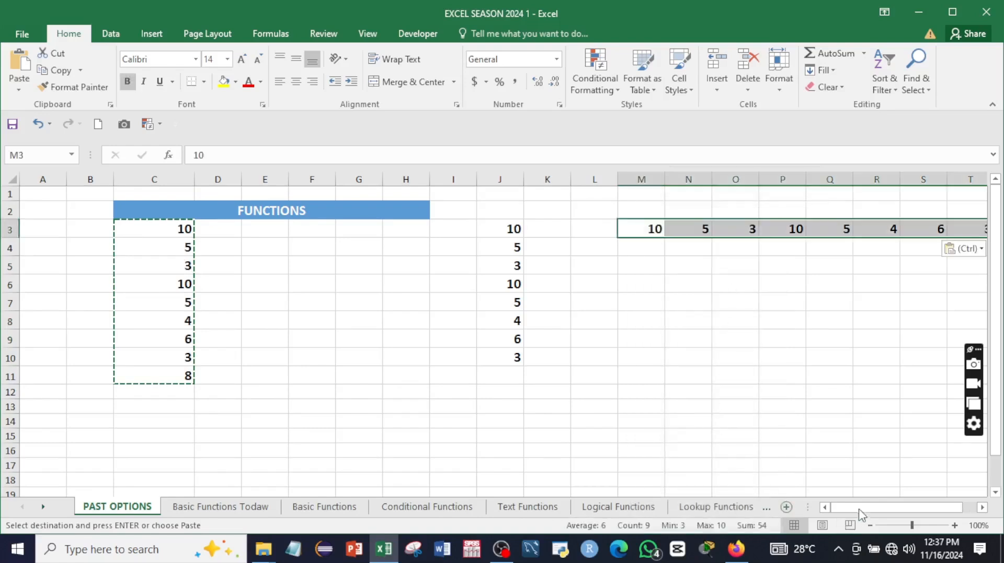
pyautogui.moveTo(857, 507); pyautogui.dragTo(889, 503)
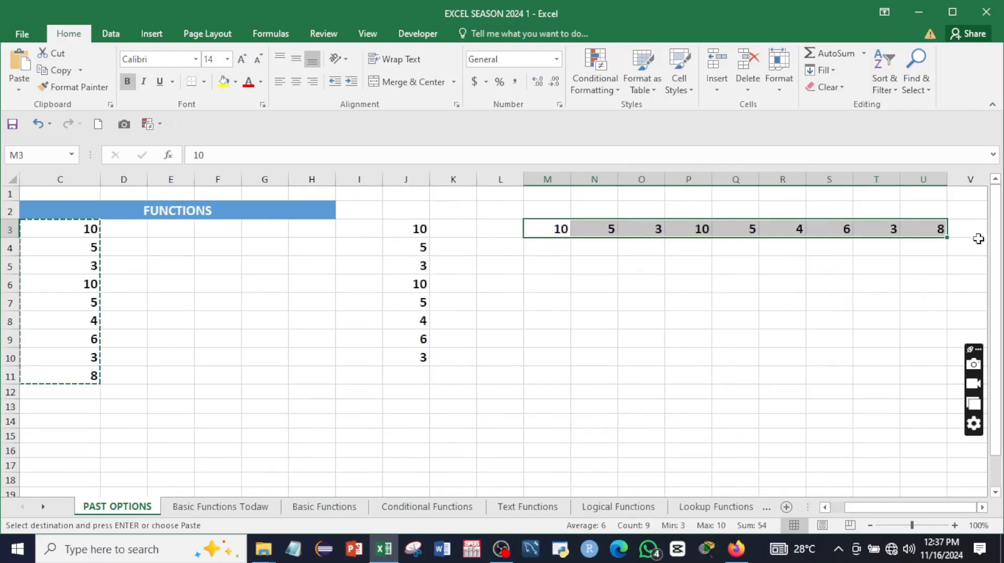
pyautogui.click(444, 208)
pyautogui.press('Escape')
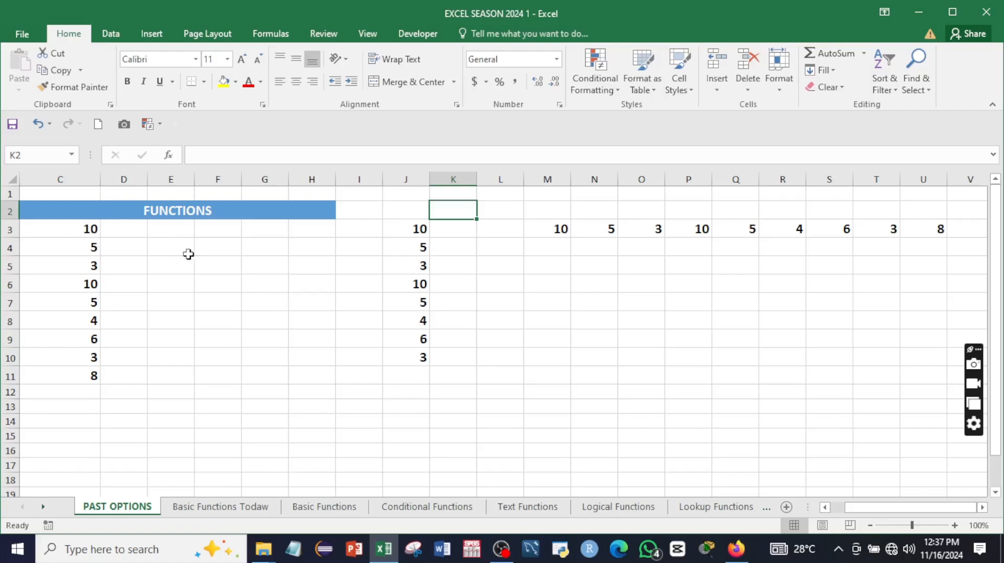
# Step: Enter 2 in E3 and increase its font size twice
pyautogui.click(159, 233)
pyautogui.write('2')
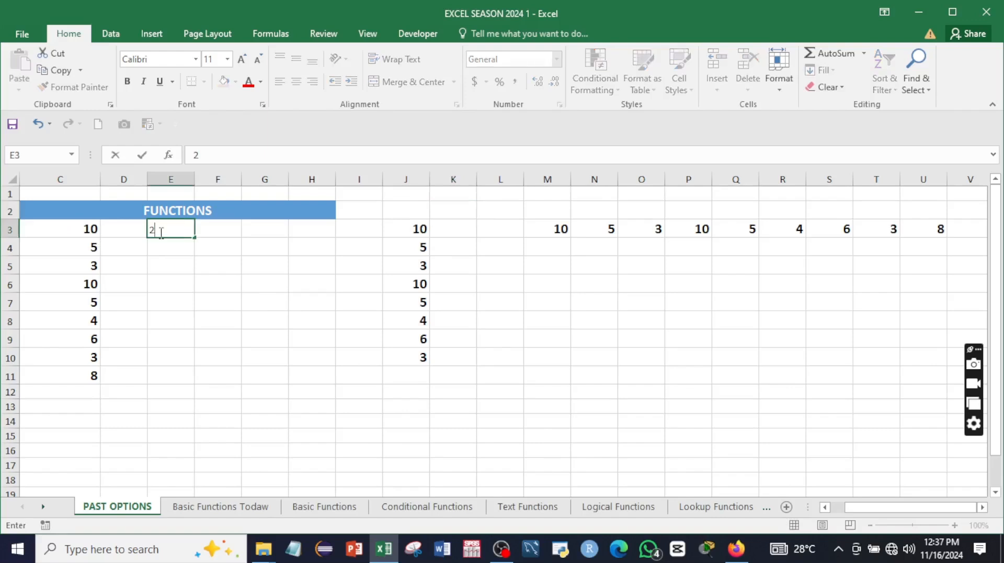
pyautogui.press('Return')
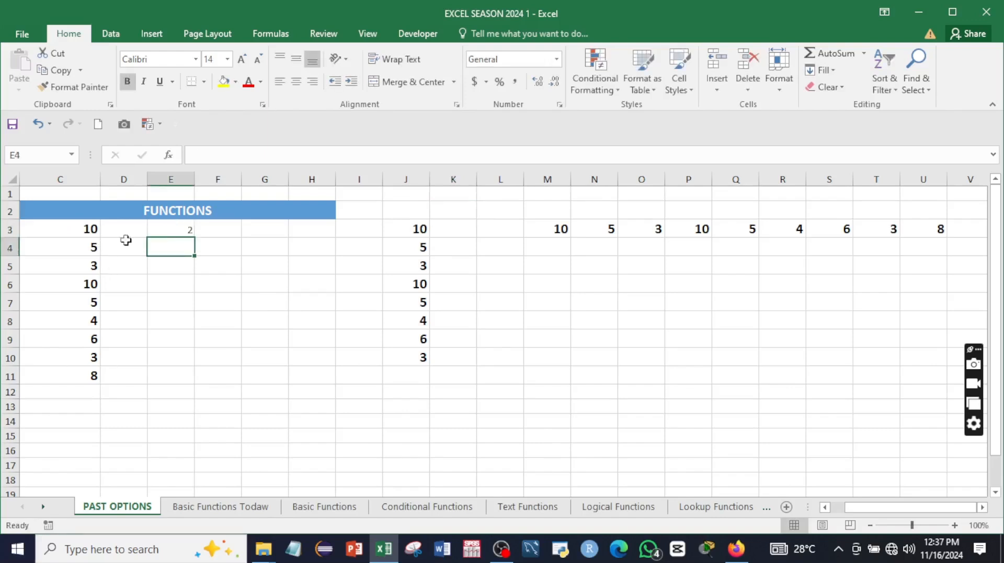
pyautogui.click(157, 228)
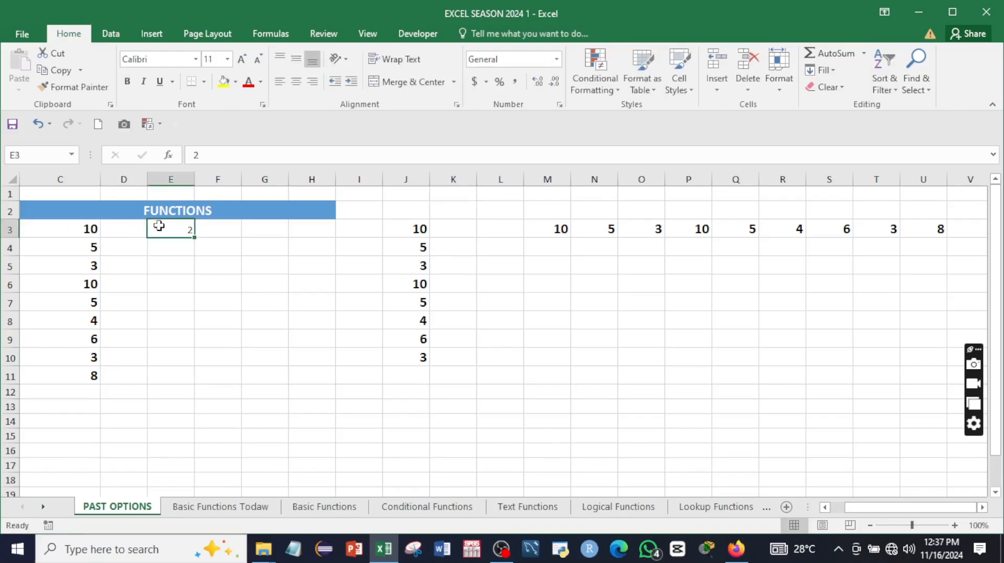
pyautogui.click(242, 60)
pyautogui.click(242, 59)
pyautogui.click(242, 59)
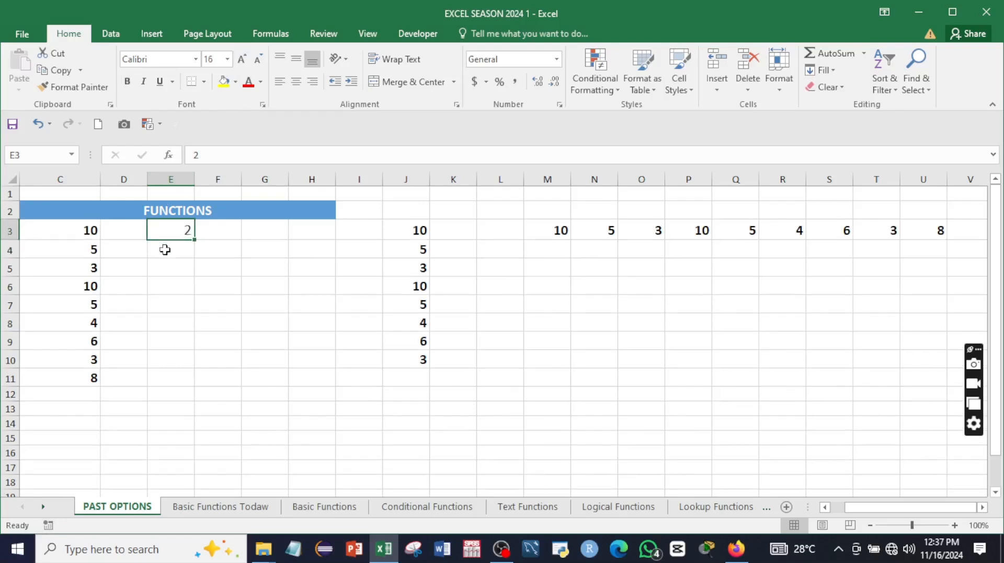
# Step: Copy C3's bold size-14 formatting onto E3 with Format Painter
pyautogui.click(74, 231)
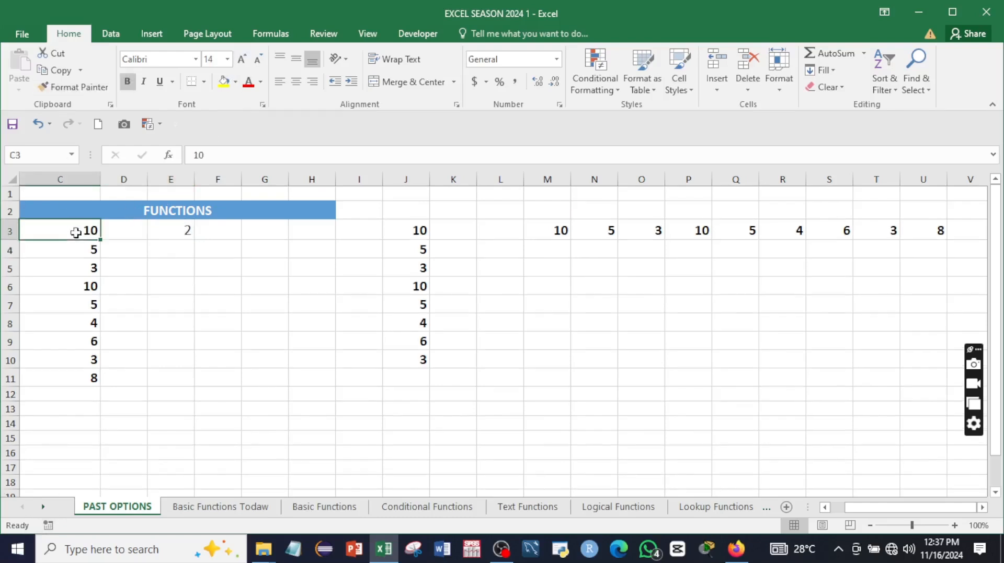
pyautogui.click(63, 87)
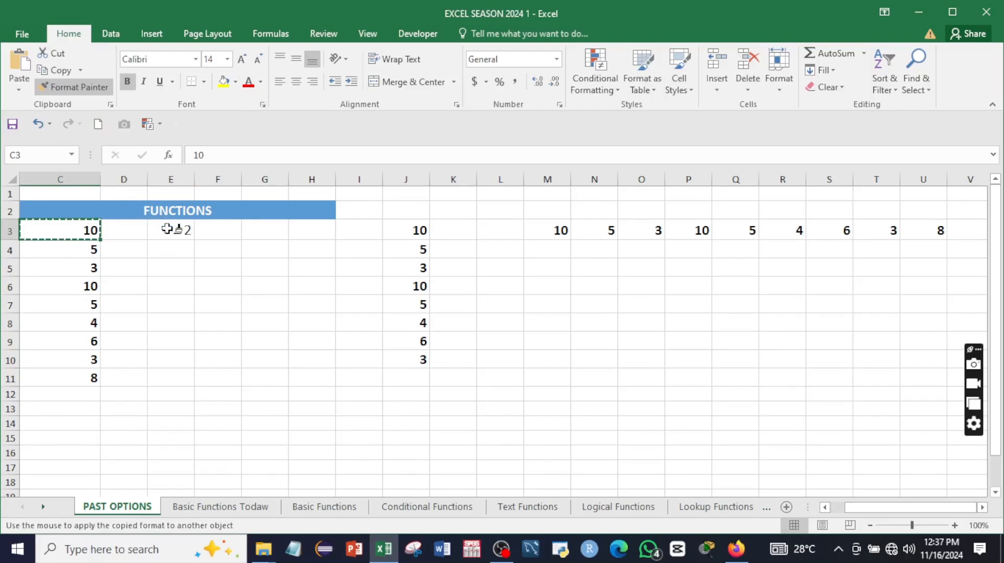
pyautogui.click(186, 236)
pyautogui.click(184, 248)
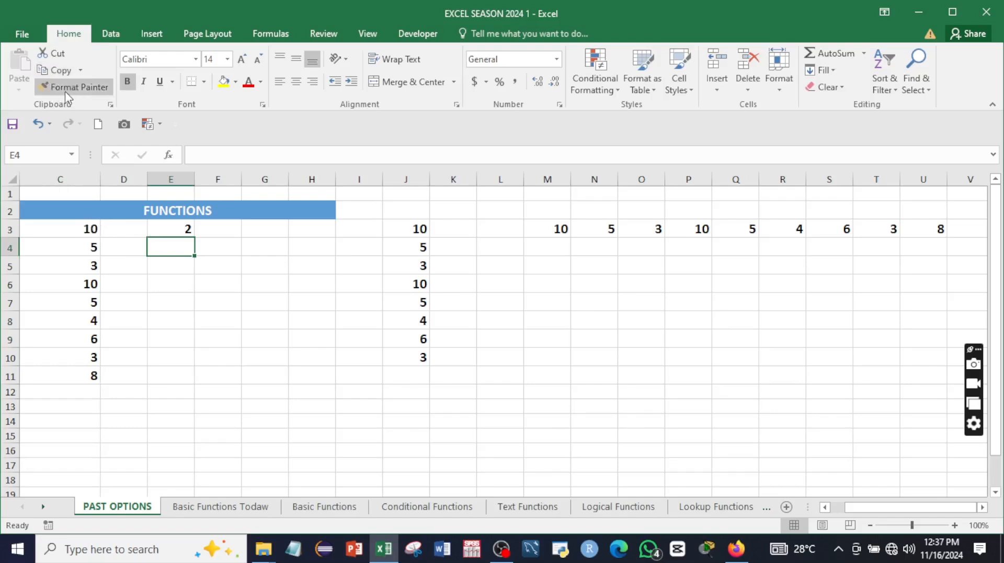
pyautogui.click(257, 299)
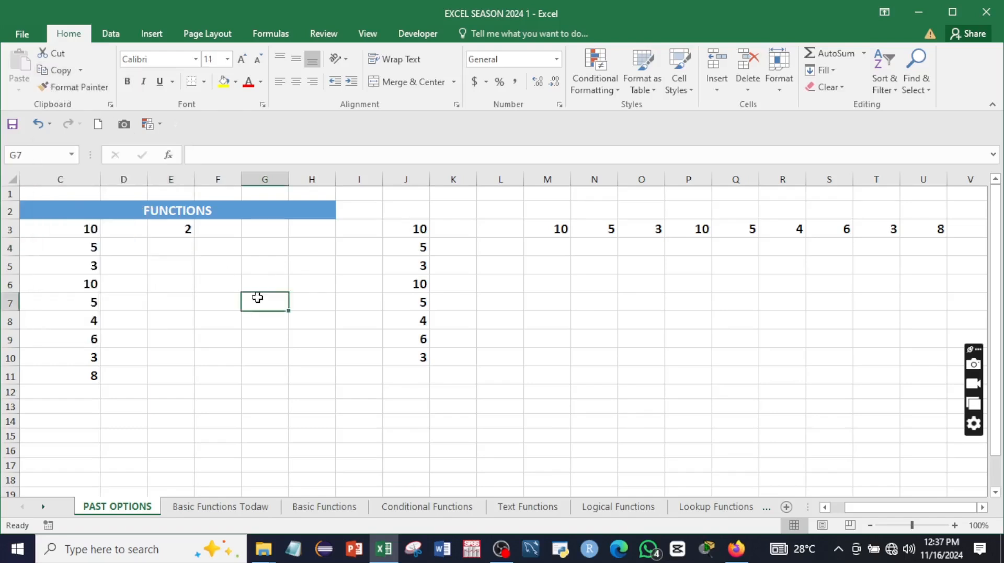
pyautogui.click(173, 250)
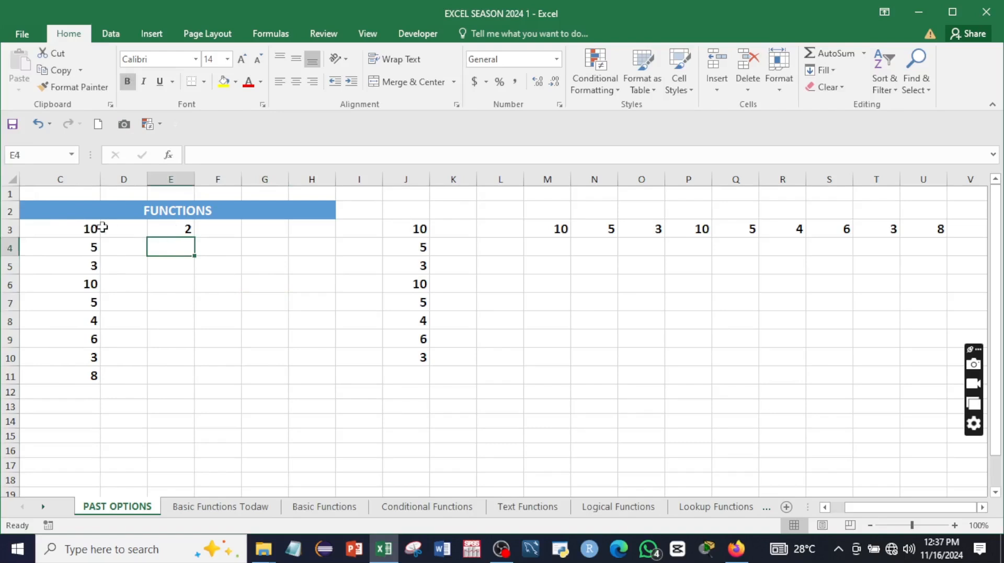
pyautogui.click(170, 229)
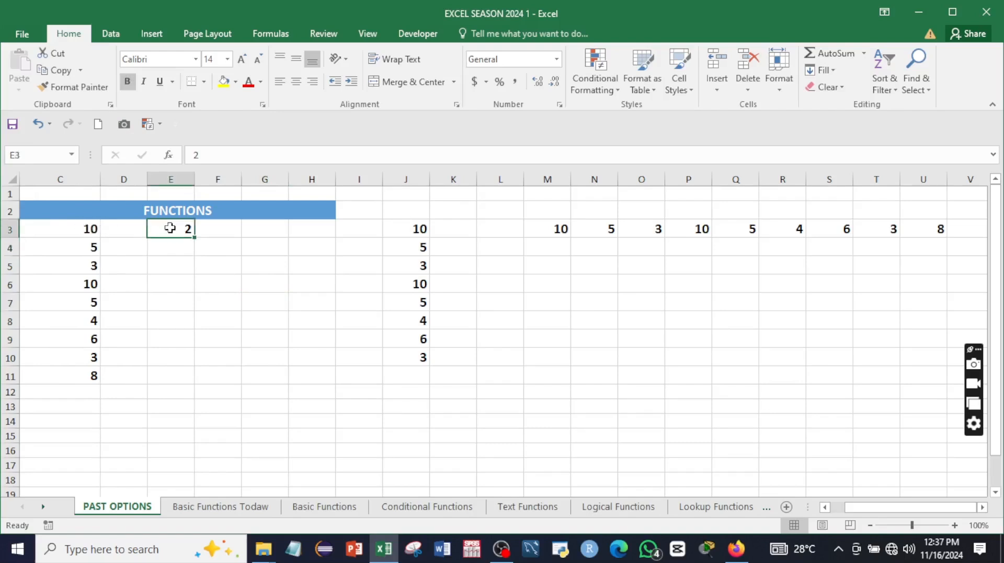
# Step: Copy the 2 in E3 and open Paste Special for C3:C11
pyautogui.rightClick(174, 228)
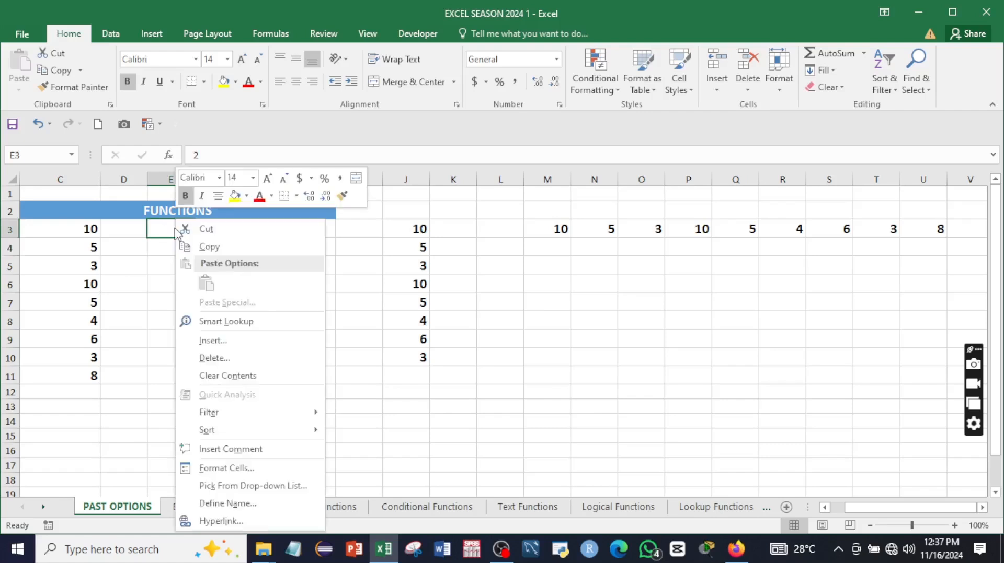
pyautogui.click(204, 247)
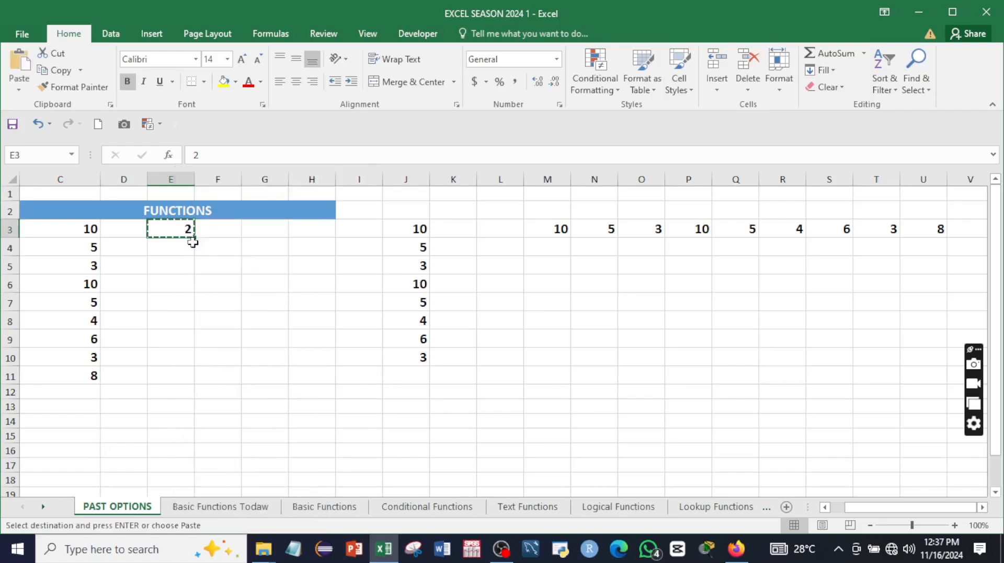
pyautogui.click(62, 226)
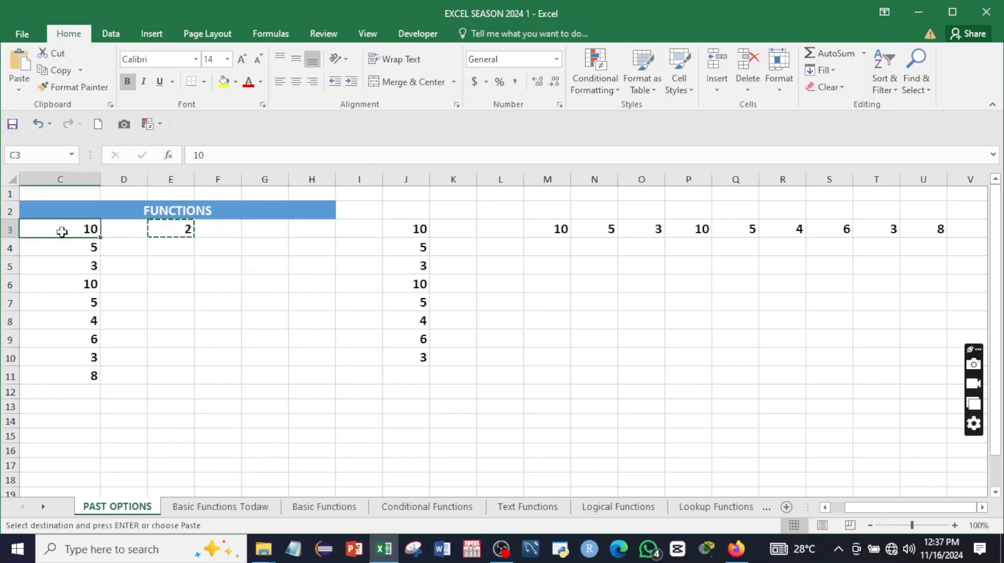
pyautogui.moveTo(61, 231); pyautogui.dragTo(87, 373)
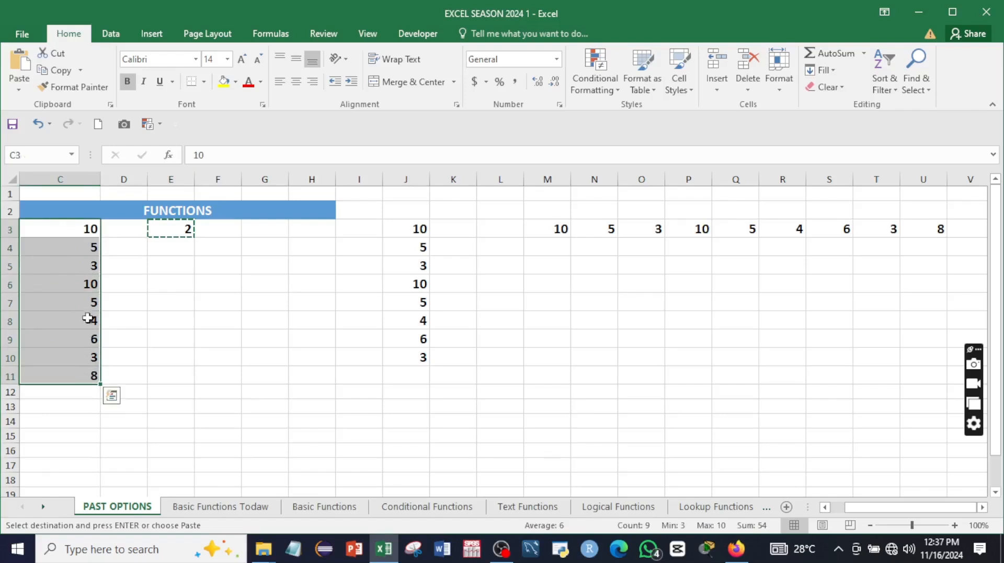
pyautogui.rightClick(81, 250)
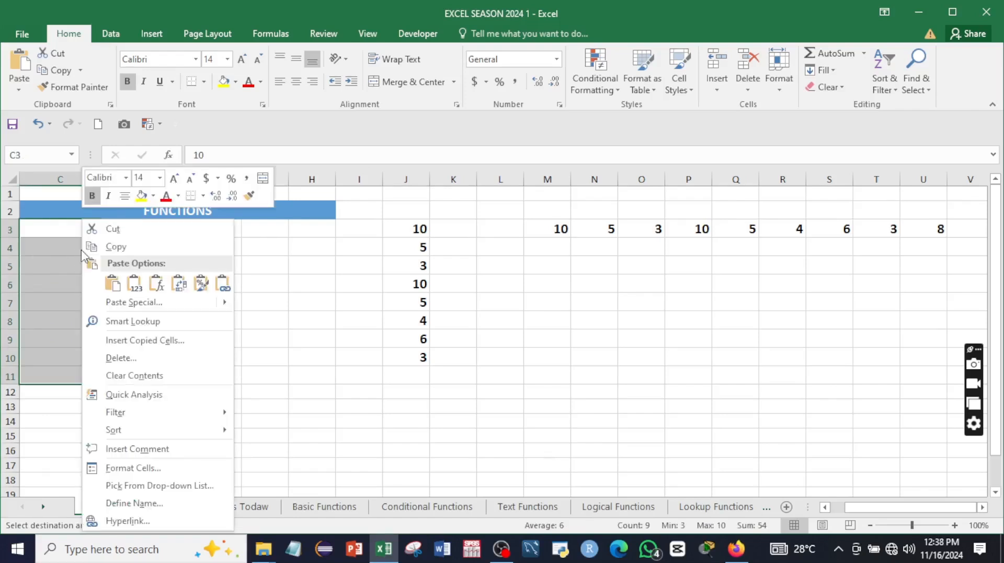
pyautogui.click(108, 297)
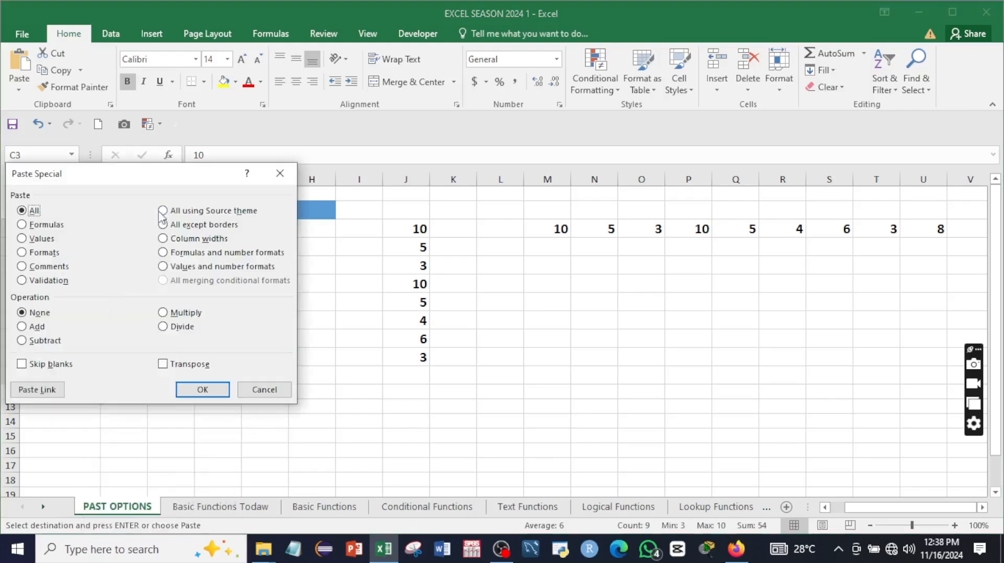
pyautogui.moveTo(137, 173); pyautogui.dragTo(410, 193)
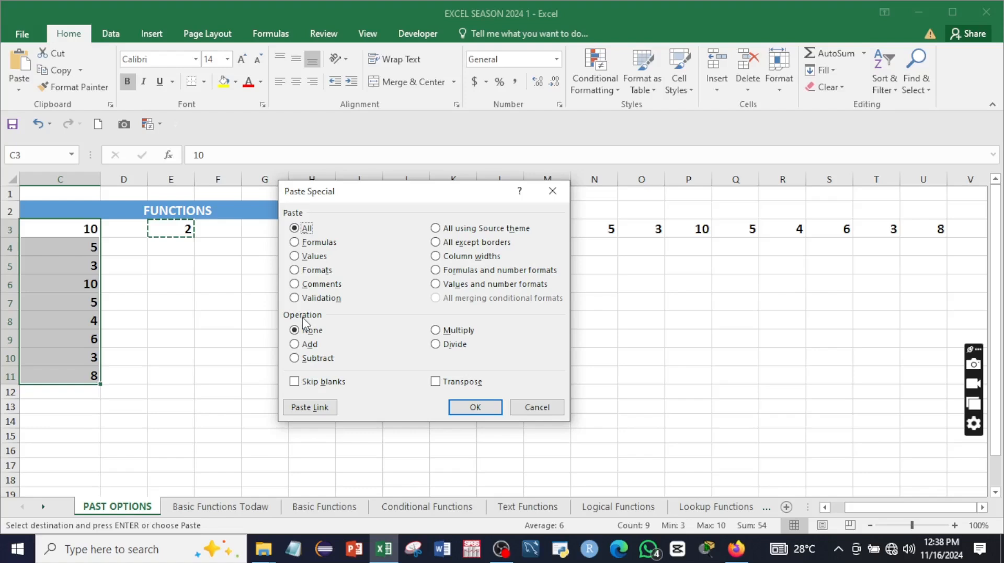
# Step: Apply the Multiply operation so C3:C11 become 20, 10, 6, 20, 10, 8, 12, 6, 16
pyautogui.click(437, 331)
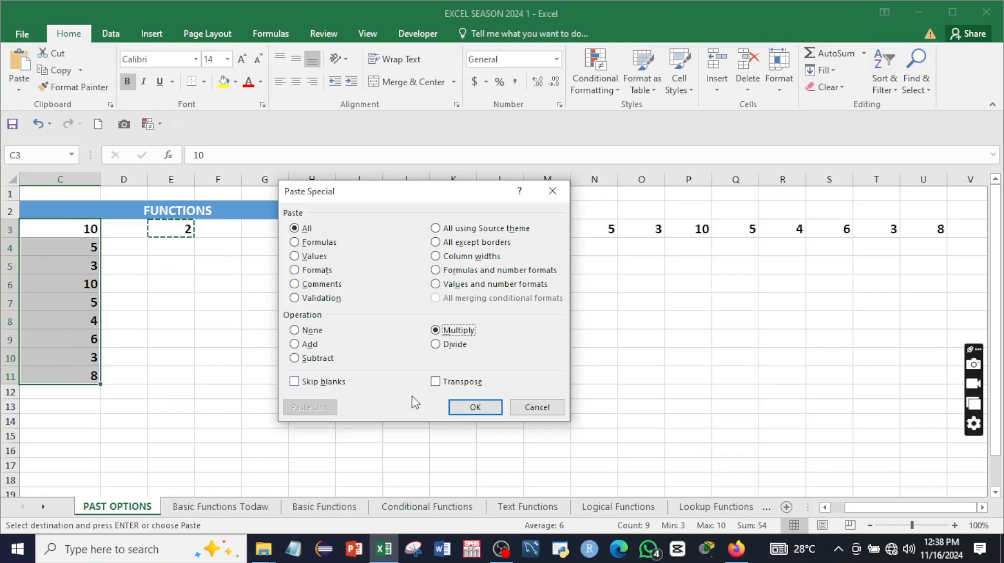
pyautogui.click(472, 407)
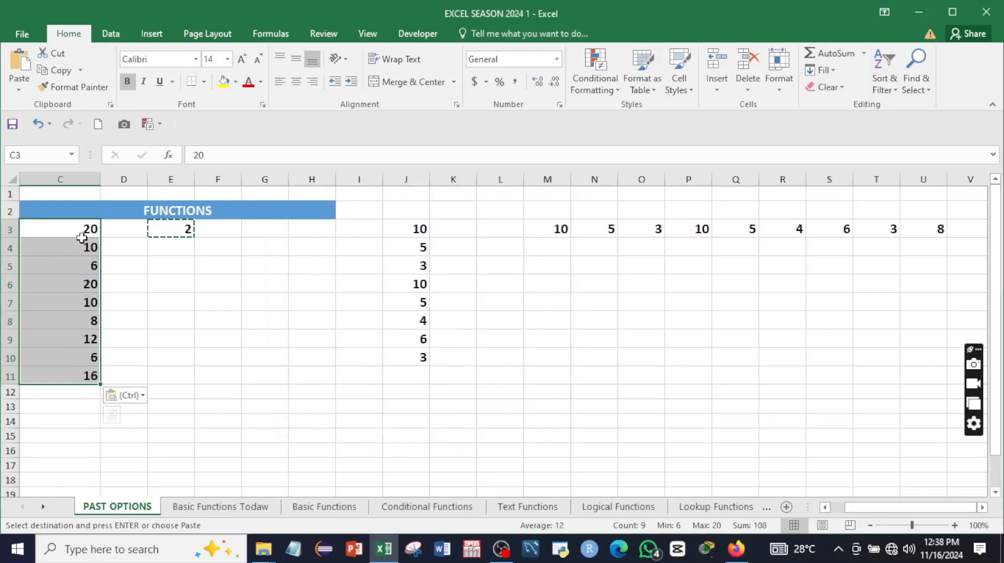
pyautogui.click(139, 248)
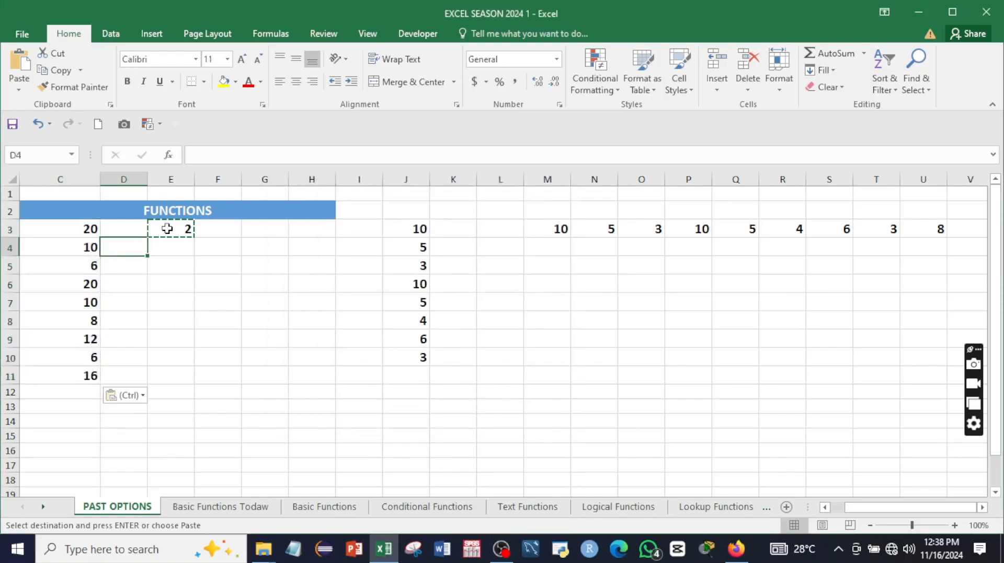
pyautogui.click(167, 229)
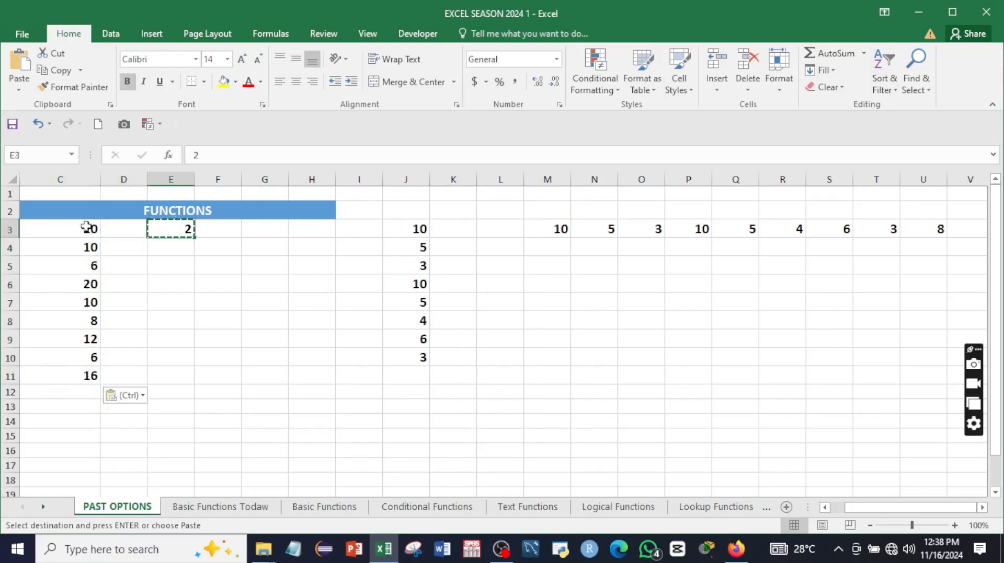
pyautogui.click(194, 321)
pyautogui.press('Escape')
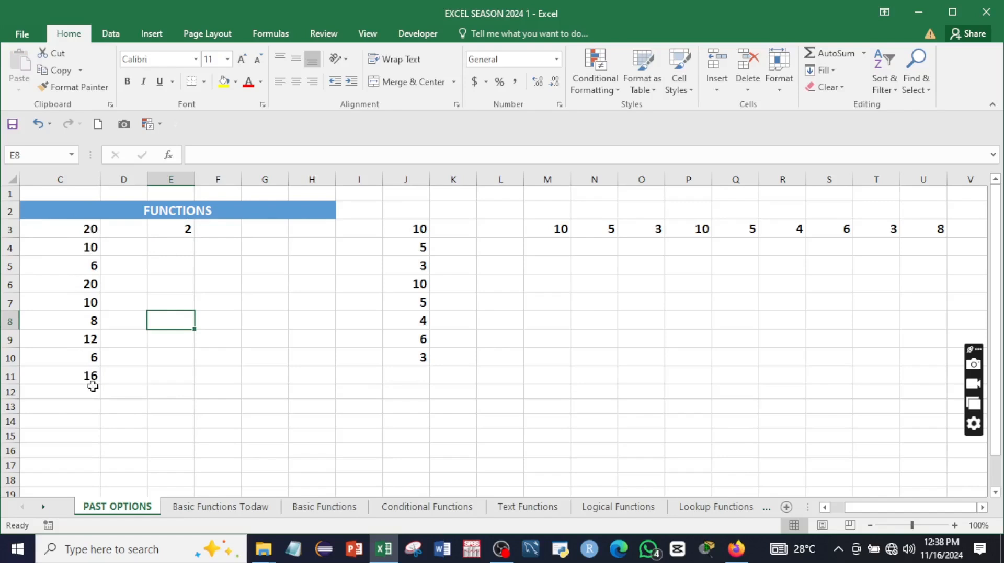
# Step: Copy the 2 from E3 and Paste Special it onto C3:C11 with the Add operation
pyautogui.click(170, 230)
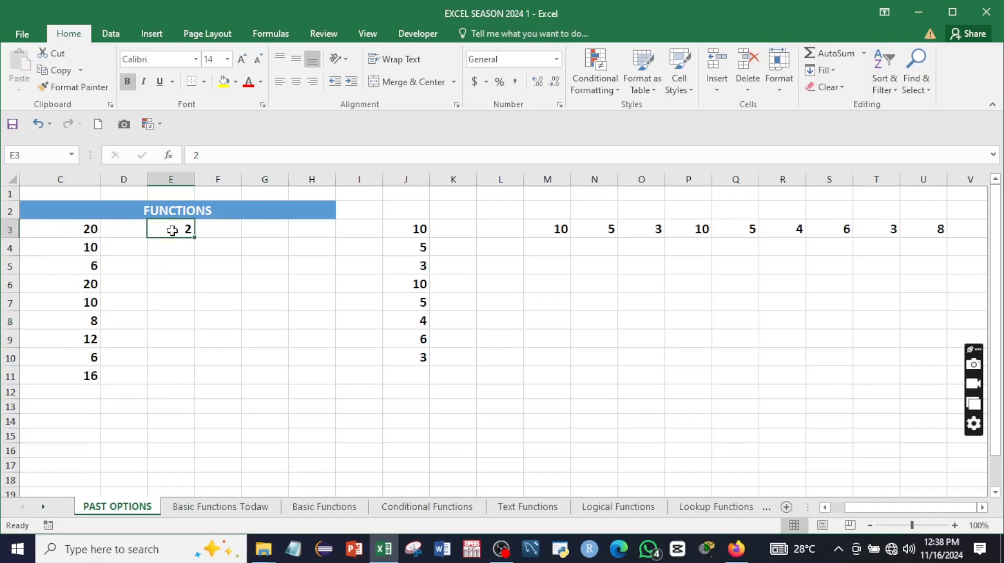
pyautogui.rightClick(172, 230)
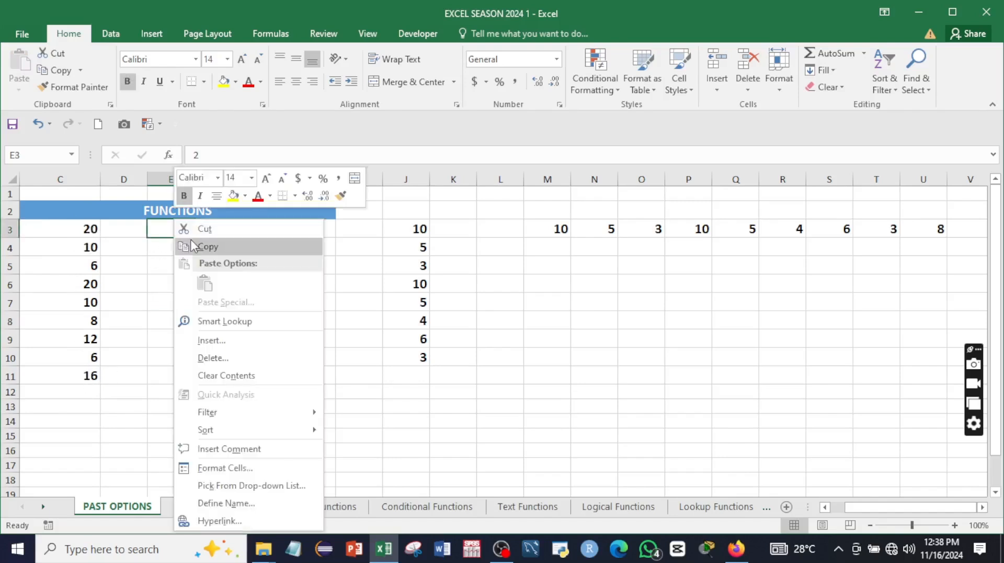
pyautogui.click(193, 246)
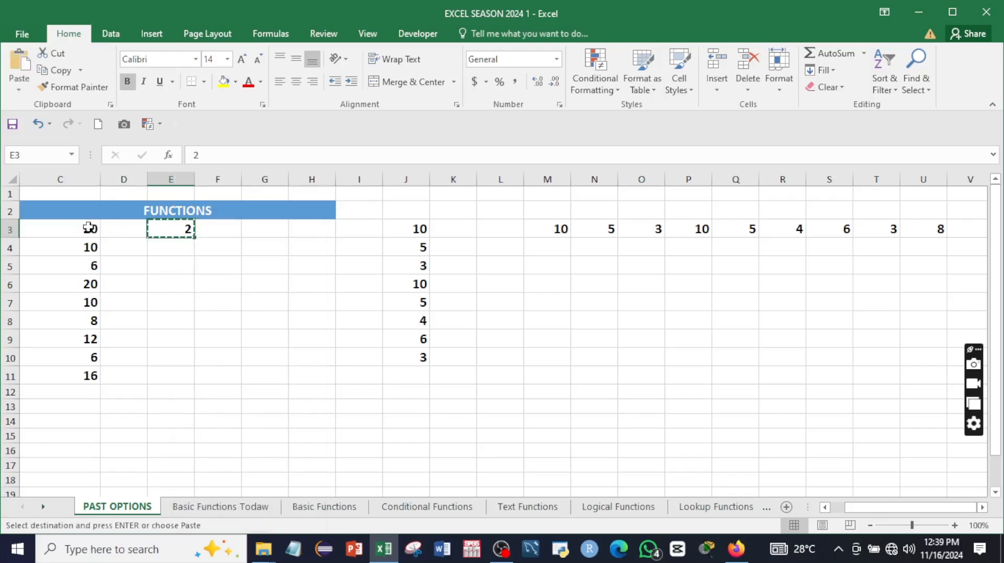
pyautogui.moveTo(89, 227); pyautogui.dragTo(94, 376)
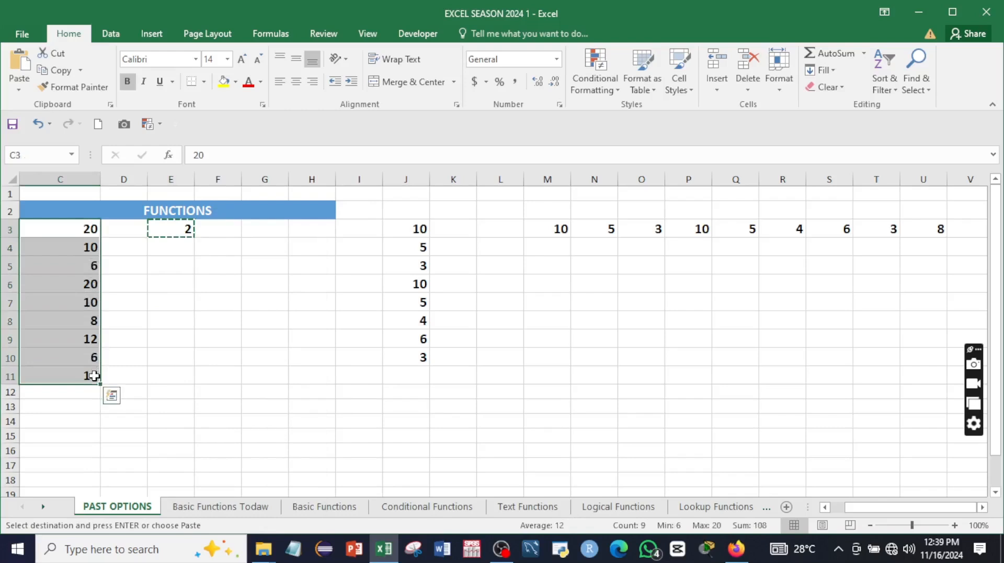
pyautogui.rightClick(69, 248)
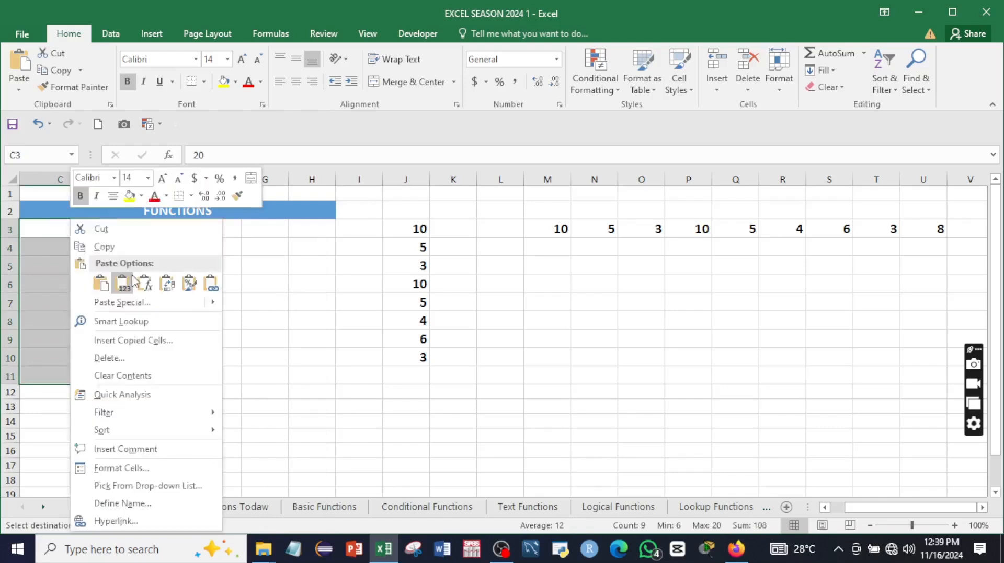
pyautogui.click(126, 304)
pyautogui.moveTo(108, 179); pyautogui.dragTo(409, 184)
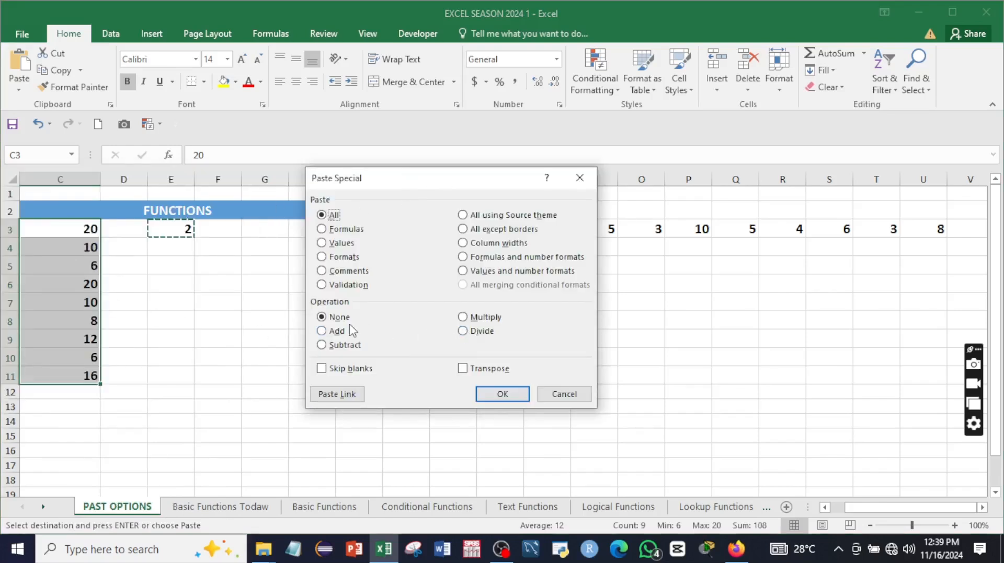
pyautogui.click(321, 331)
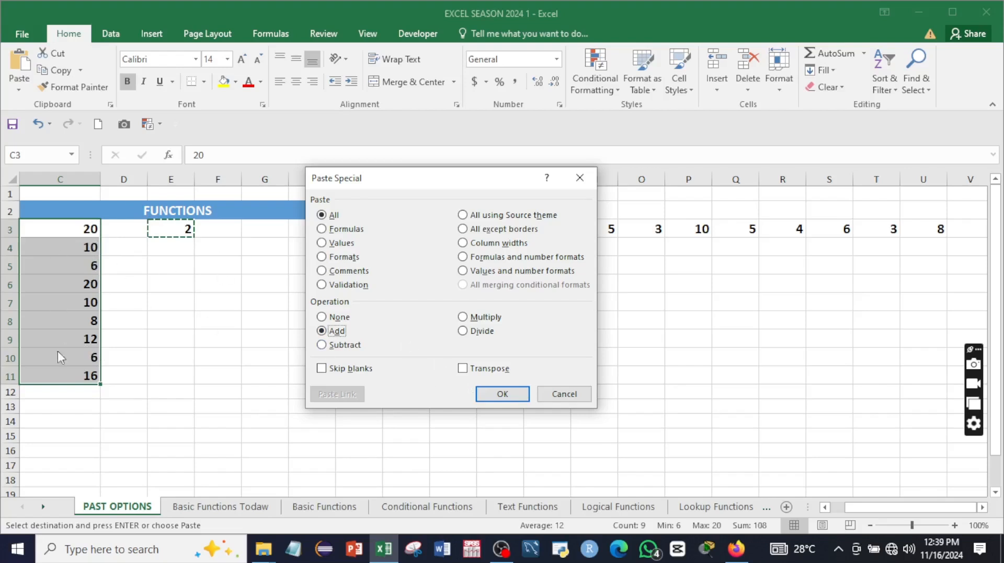
pyautogui.click(484, 393)
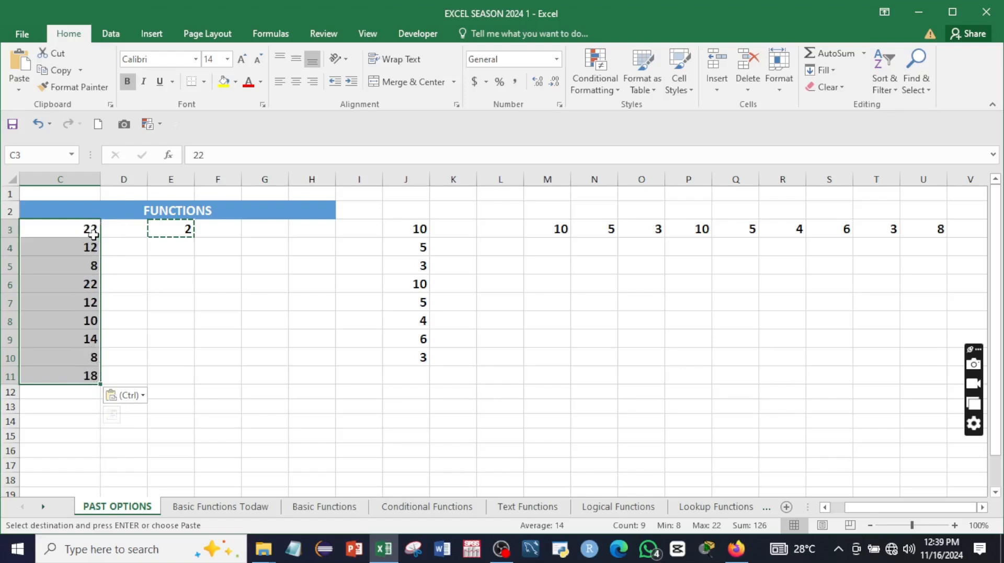
# Step: Clear the copy marquee and check the new values 22, 12, 8, 22 in C3:C6
pyautogui.click(132, 341)
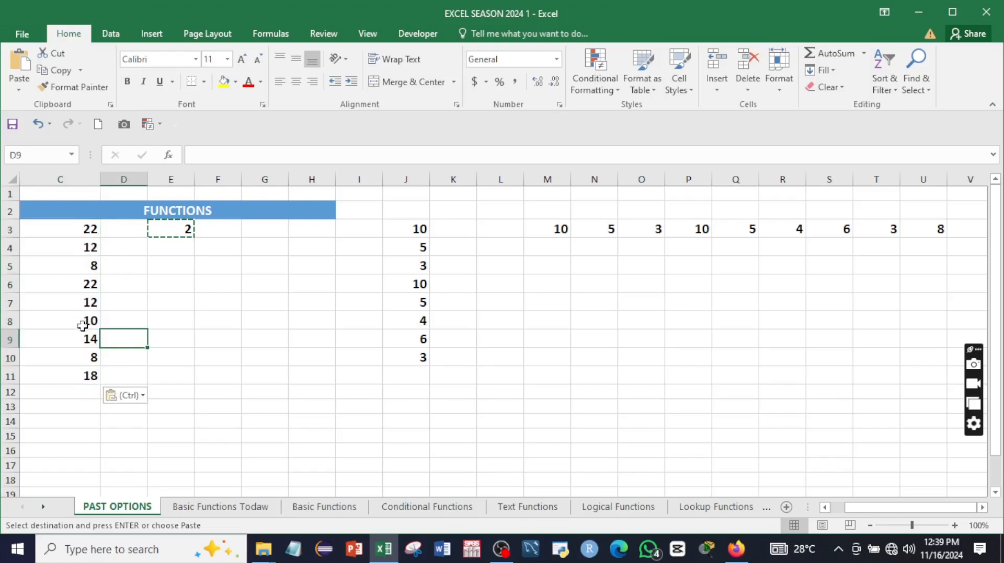
pyautogui.press('Escape')
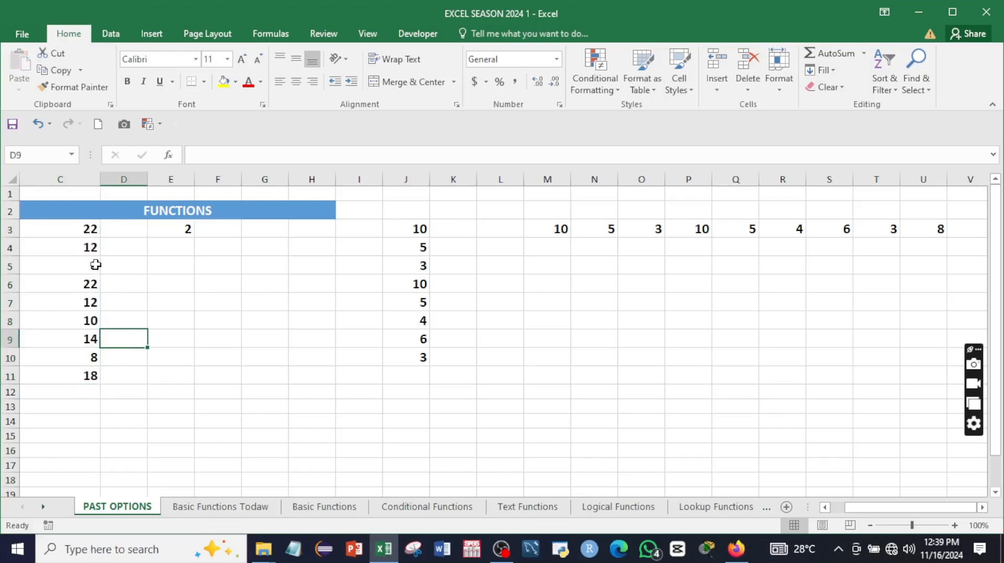
pyautogui.click(88, 234)
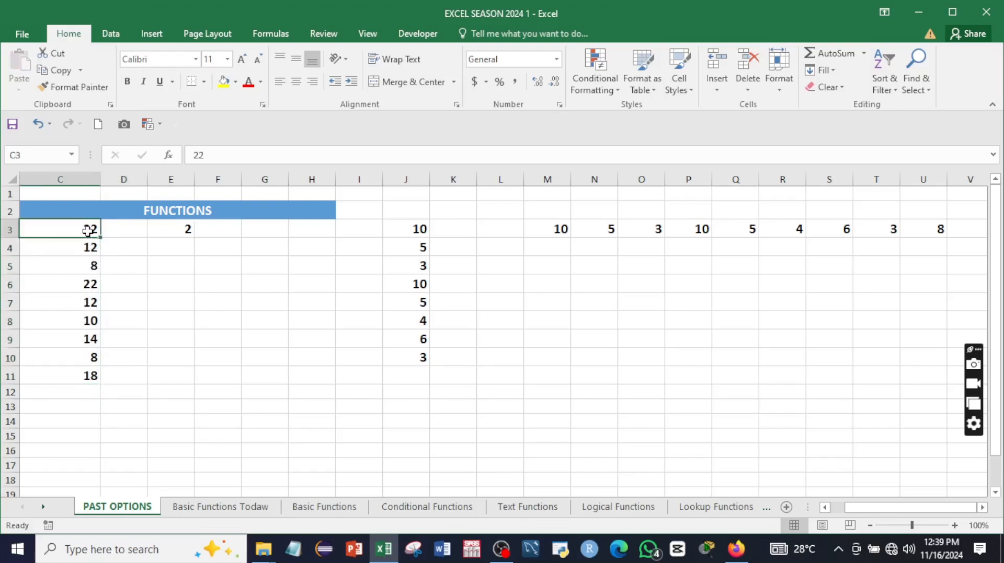
pyautogui.click(86, 250)
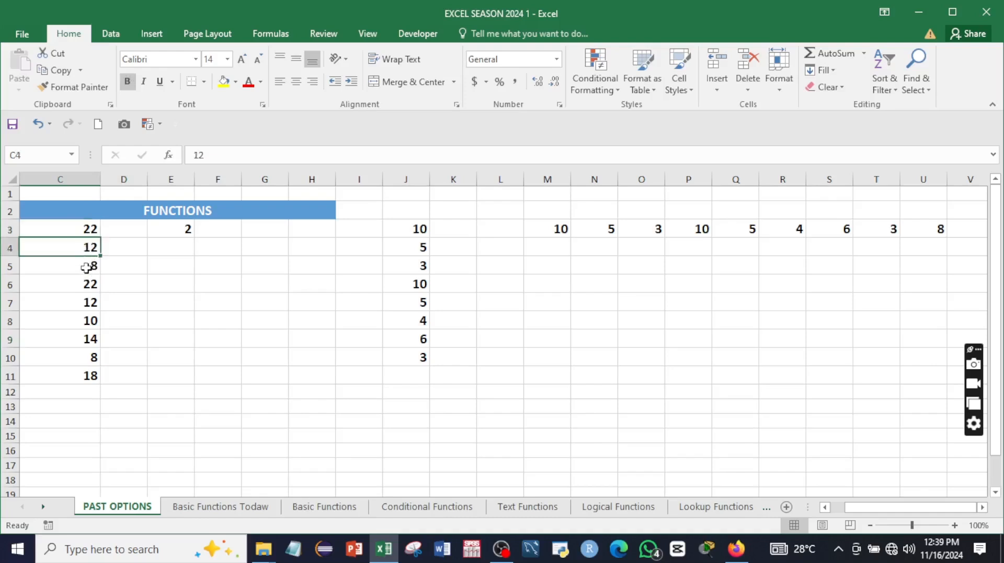
pyautogui.click(85, 265)
pyautogui.click(86, 282)
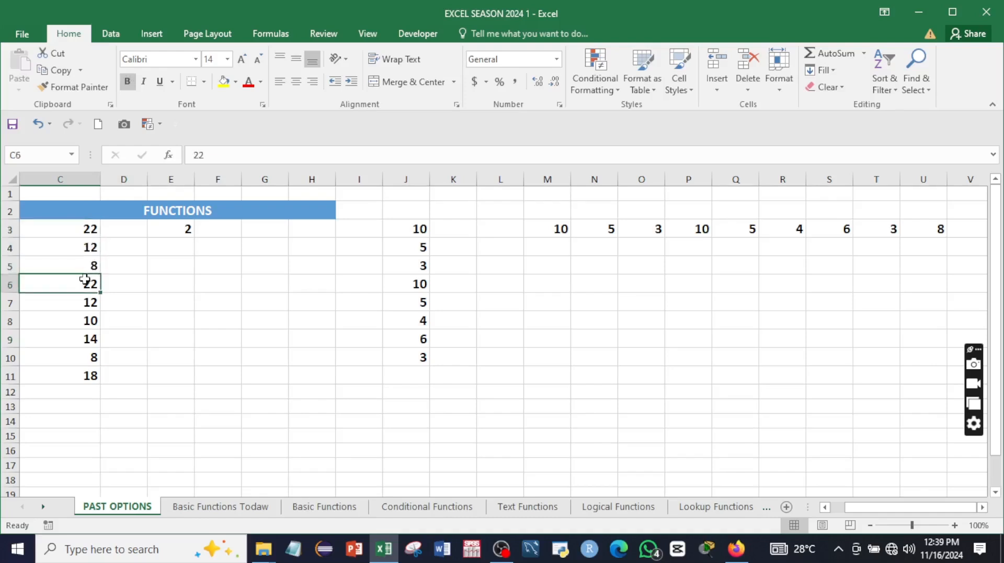
pyautogui.click(167, 230)
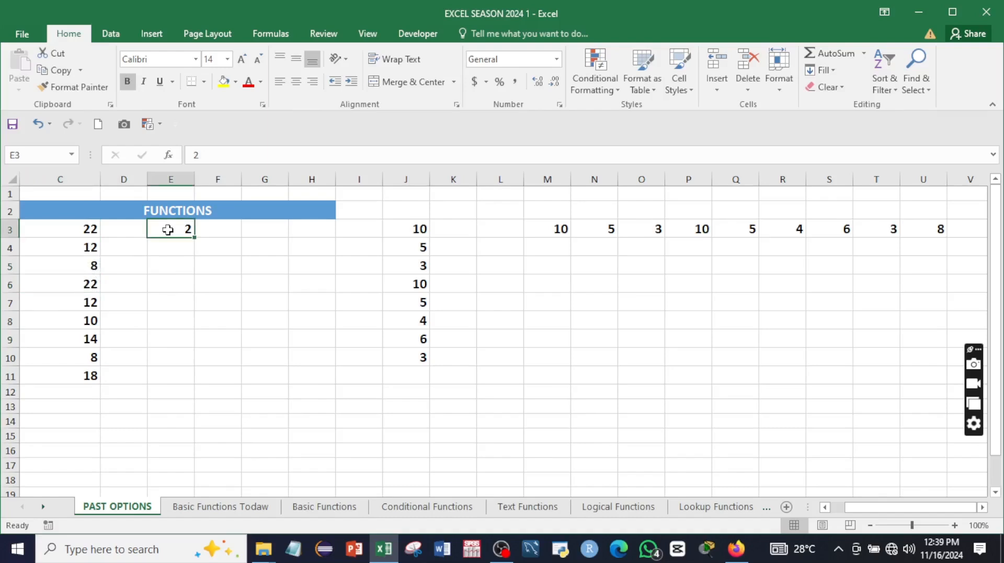
# Step: Paste Special E3's 2 onto C3:C11 with Subtract, restoring 20, 10, 6, 20, 10, 8, 12, 6, 16
pyautogui.rightClick(167, 230)
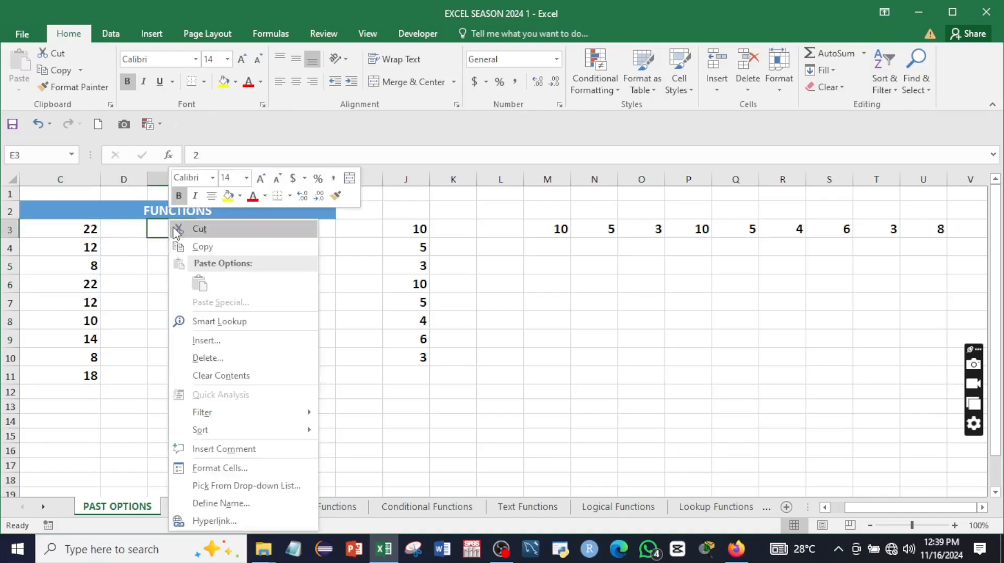
pyautogui.click(193, 248)
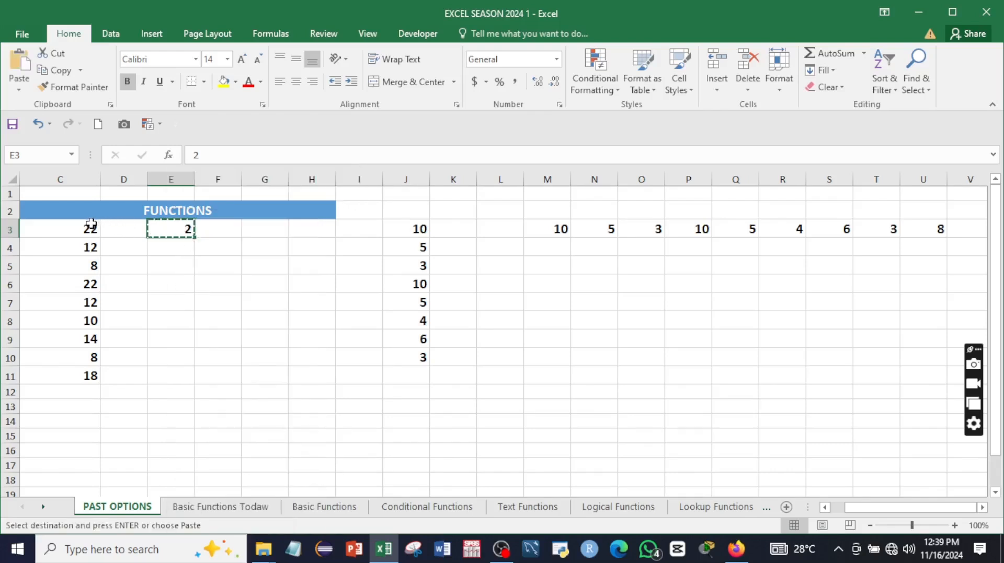
pyautogui.moveTo(86, 227); pyautogui.dragTo(97, 378)
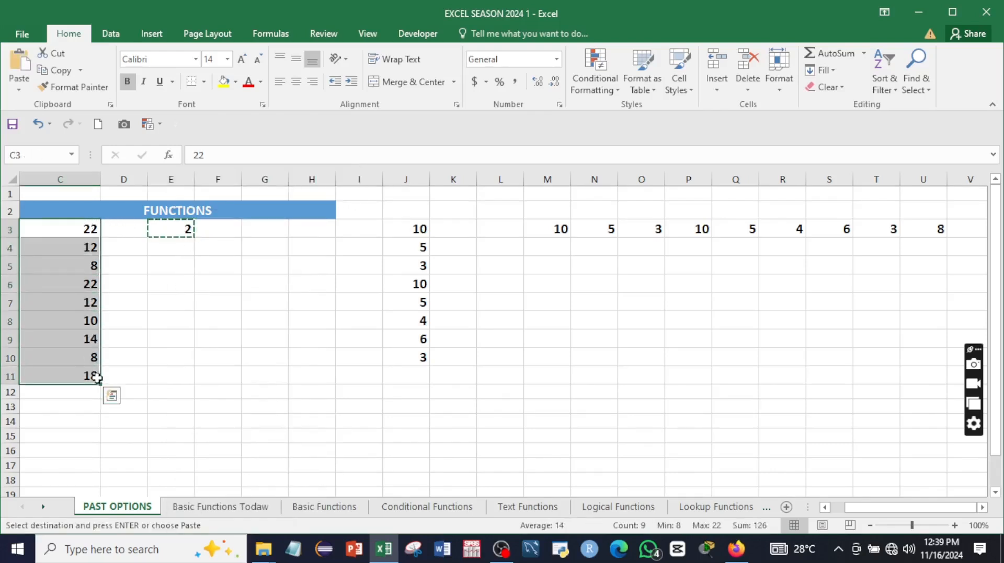
pyautogui.rightClick(76, 257)
pyautogui.click(121, 302)
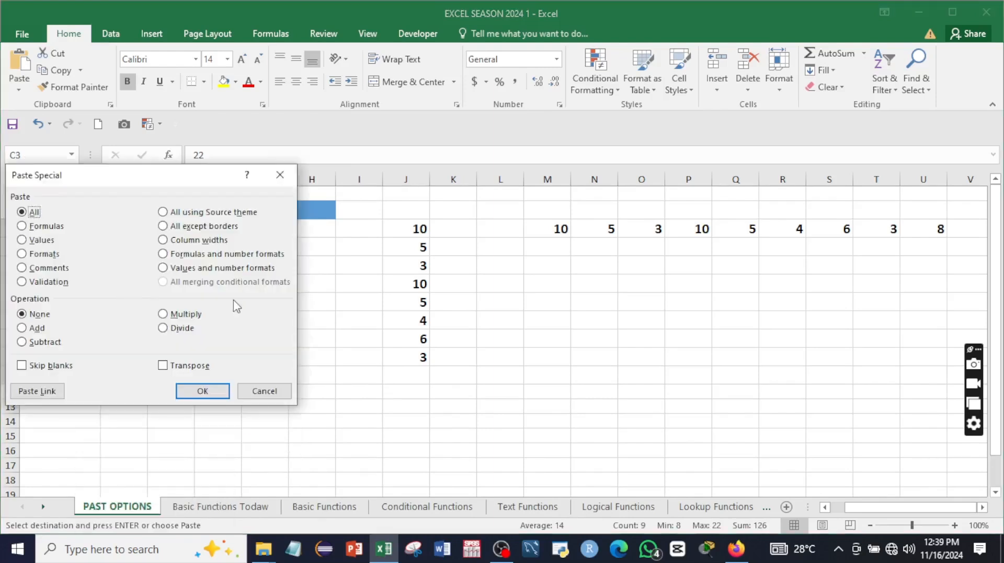
pyautogui.moveTo(158, 180); pyautogui.dragTo(460, 192)
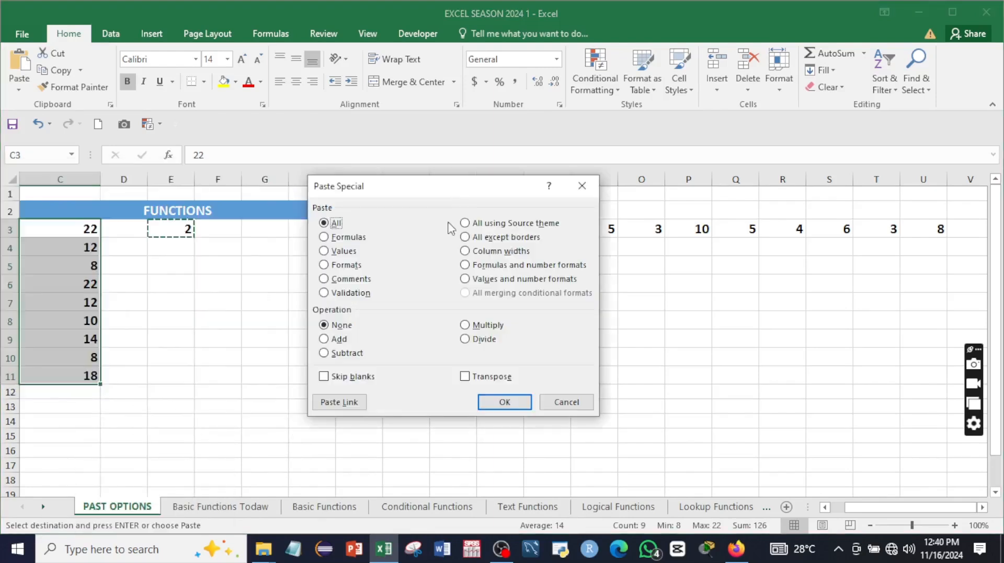
pyautogui.click(325, 354)
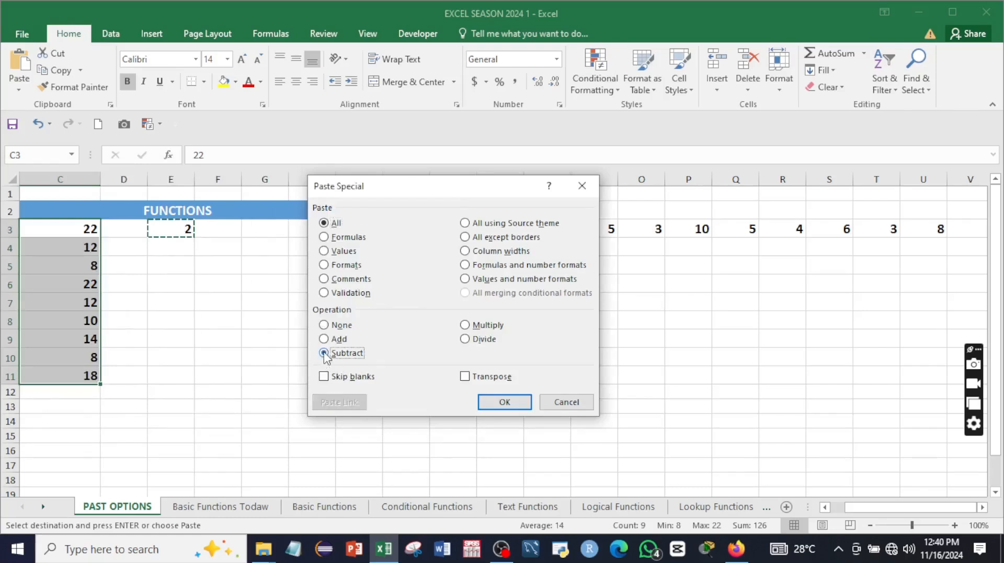
pyautogui.click(485, 404)
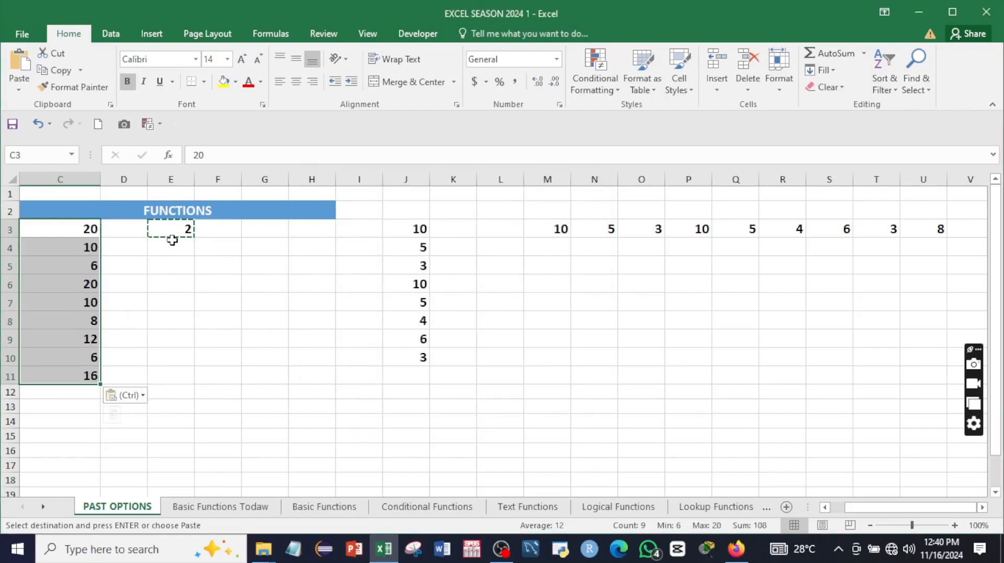
pyautogui.press('Escape')
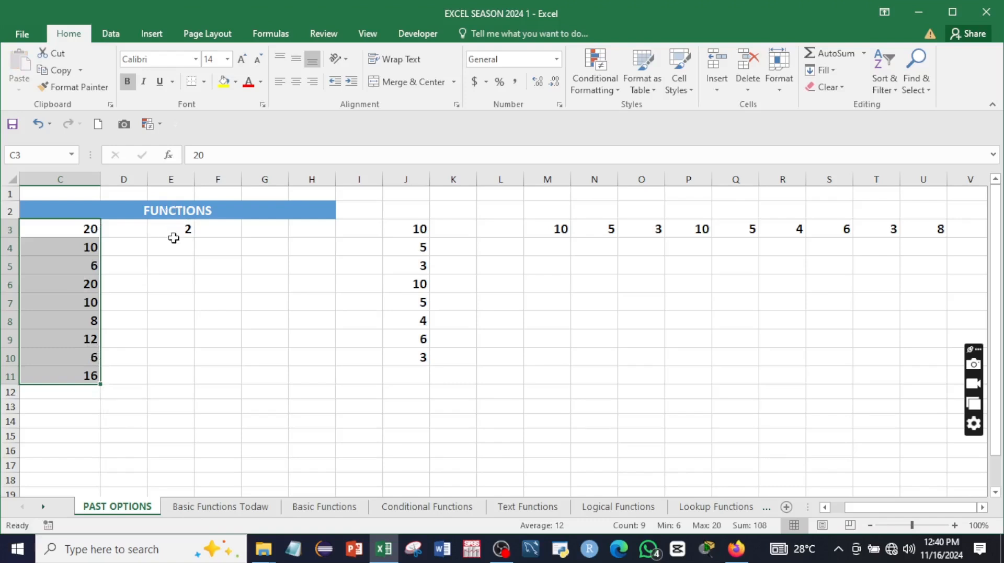
pyautogui.click(174, 239)
pyautogui.click(171, 231)
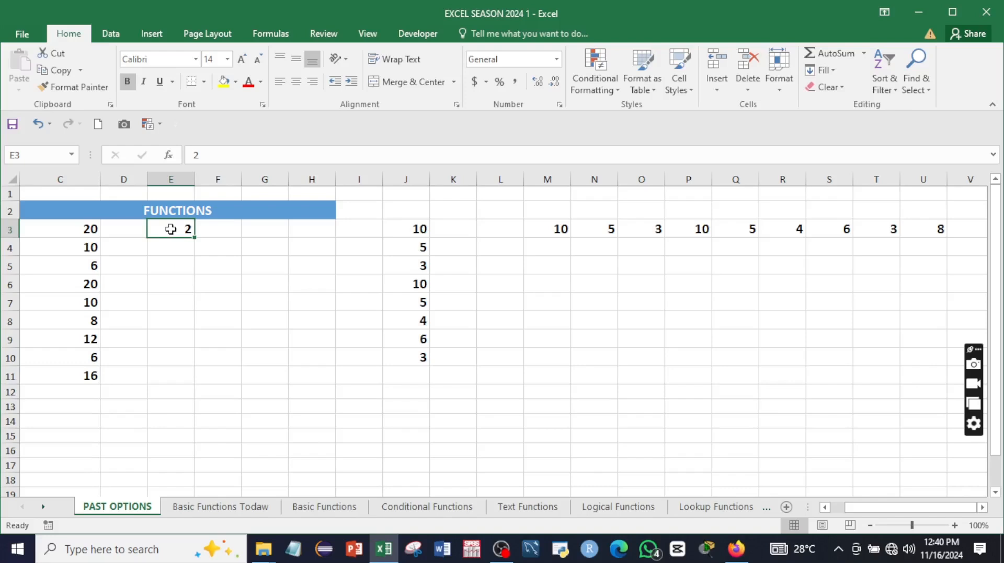
# Step: Copy E3's 2 and Paste Special it onto C3:C11 using the Divide operation
pyautogui.rightClick(170, 229)
pyautogui.click(190, 246)
pyautogui.moveTo(89, 224); pyautogui.dragTo(98, 381)
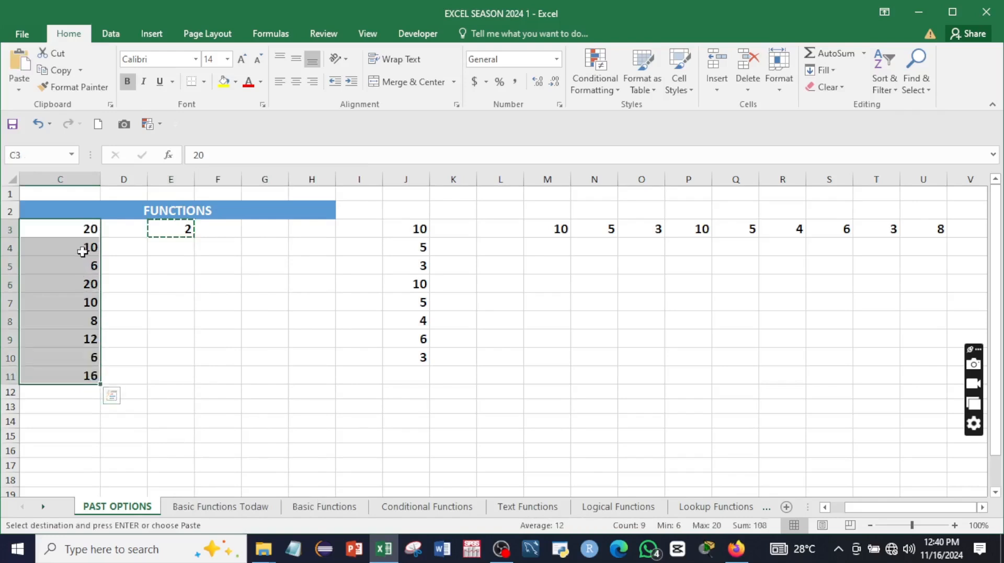
pyautogui.rightClick(83, 252)
pyautogui.click(170, 302)
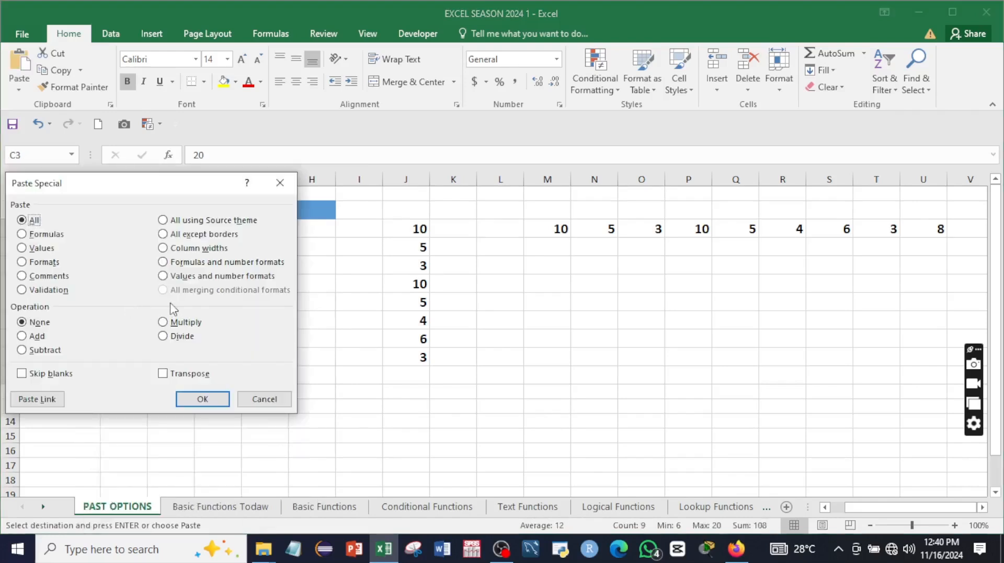
pyautogui.moveTo(141, 182); pyautogui.dragTo(465, 192)
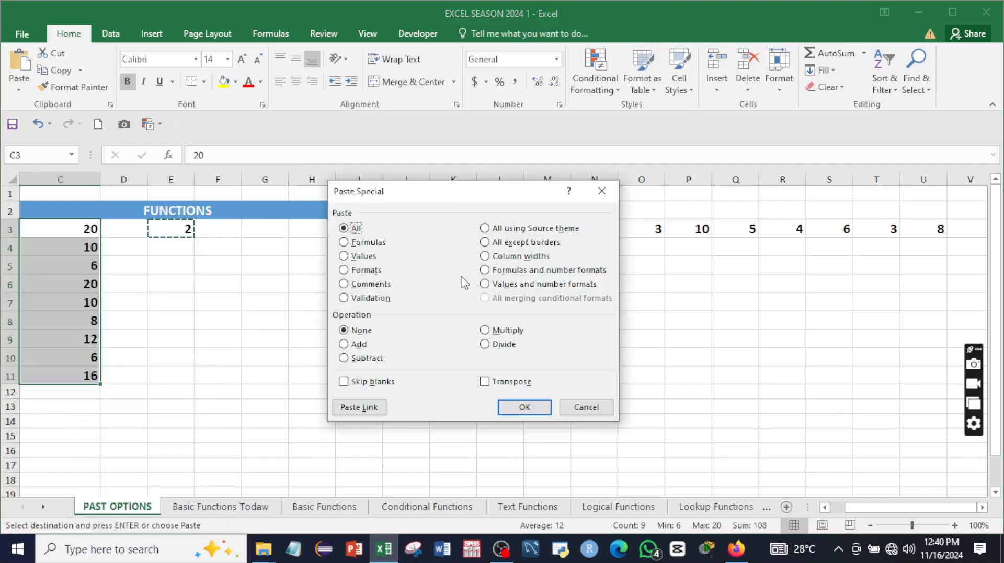
pyautogui.click(485, 346)
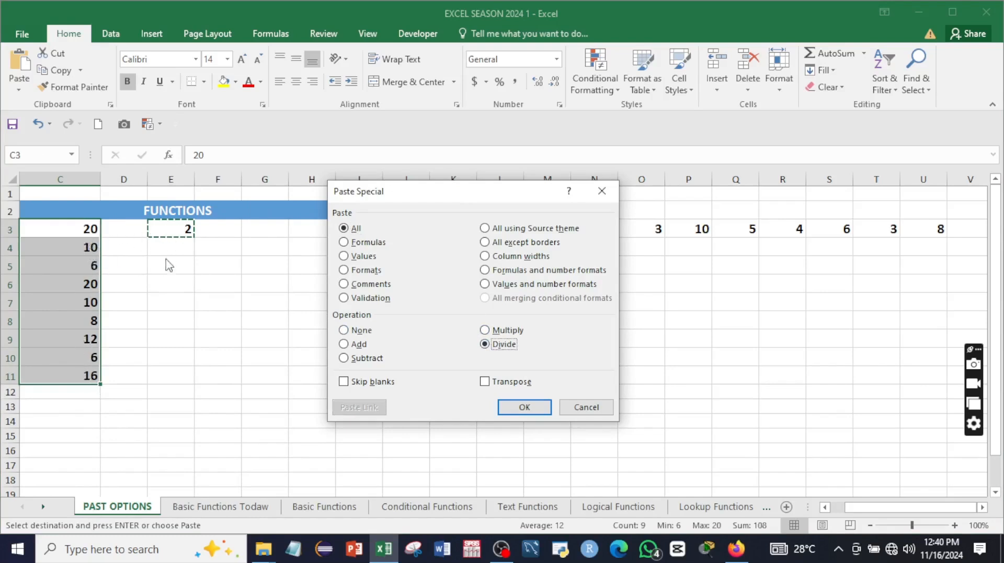
pyautogui.click(522, 414)
# Step: Review the halved values 10, 5, 3, 10, 5, 4, 6, 3, 8 and clear the copy marquee
pyautogui.click(141, 253)
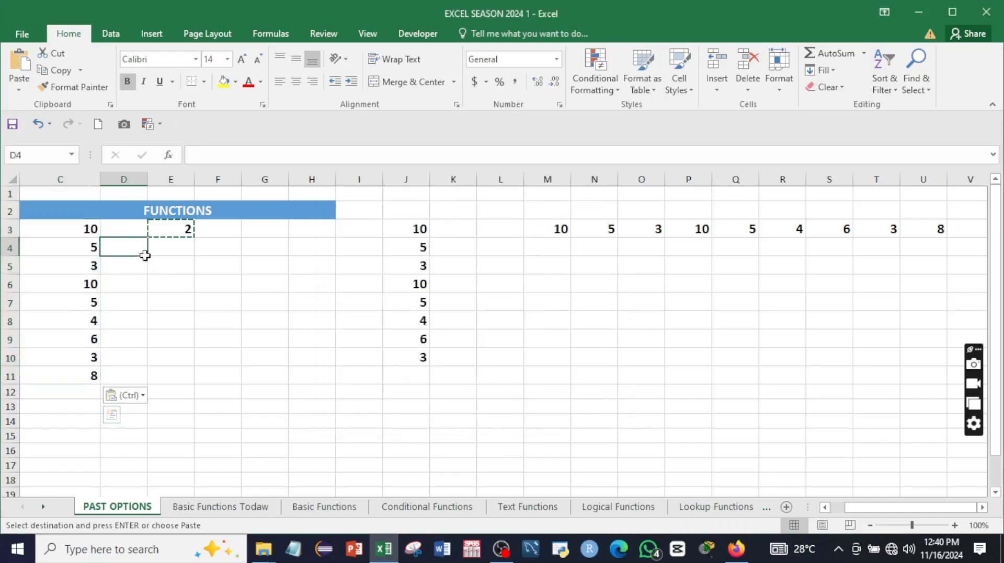
pyautogui.moveTo(81, 226); pyautogui.dragTo(82, 383)
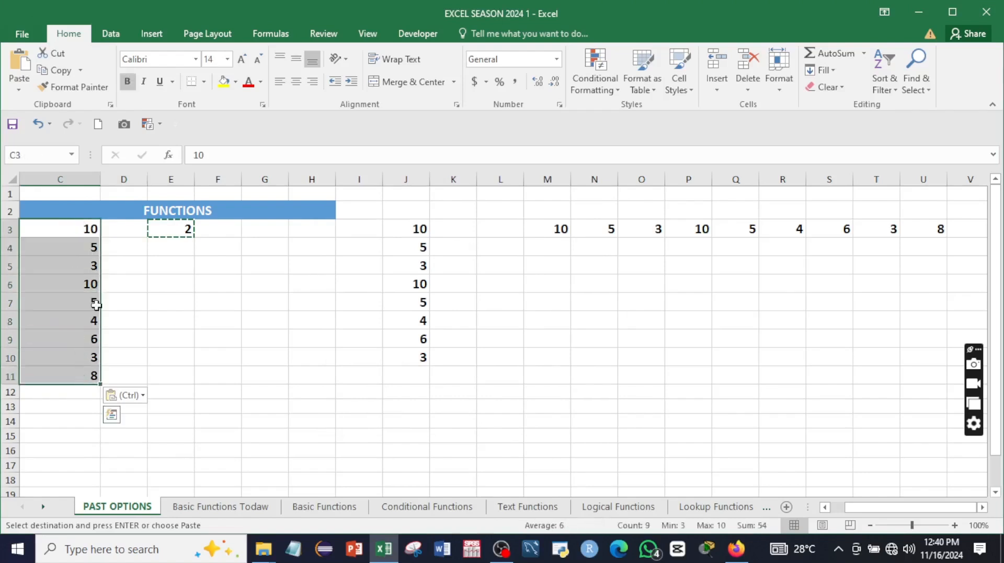
pyautogui.click(262, 338)
pyautogui.press('Escape')
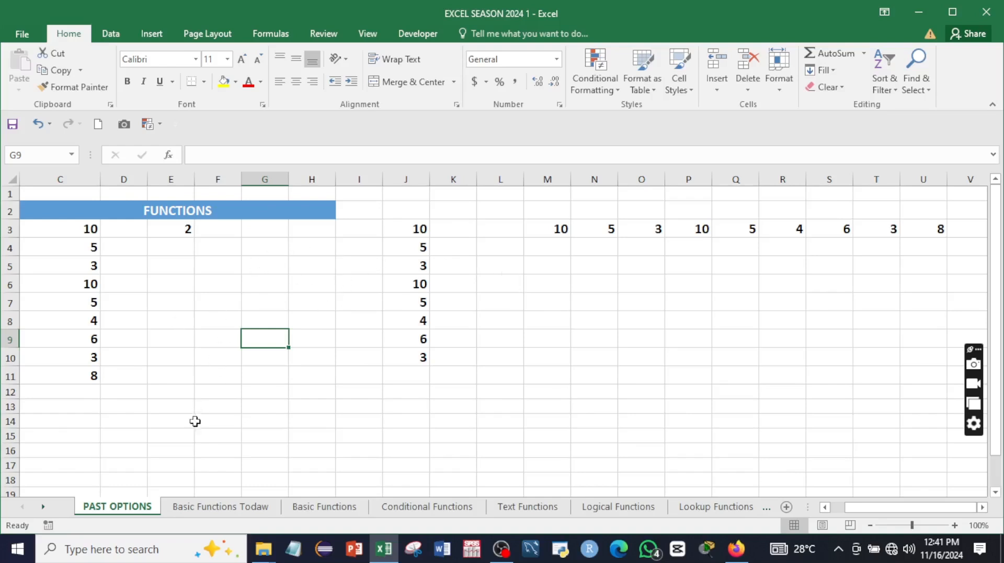
# Step: On the Basic Functions Todaw sheet, start typing =sum in Answers cell E7
pyautogui.click(201, 507)
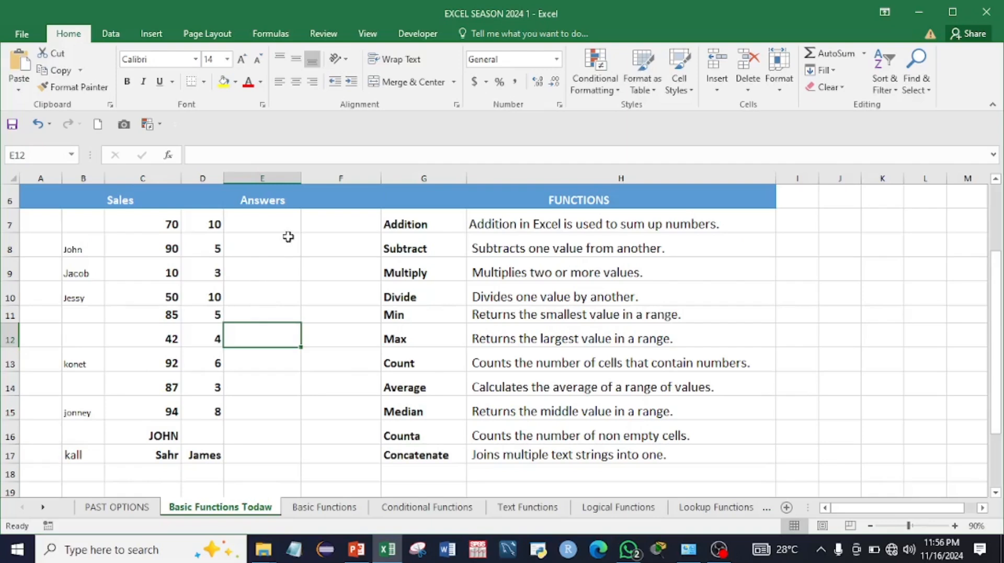
pyautogui.click(279, 227)
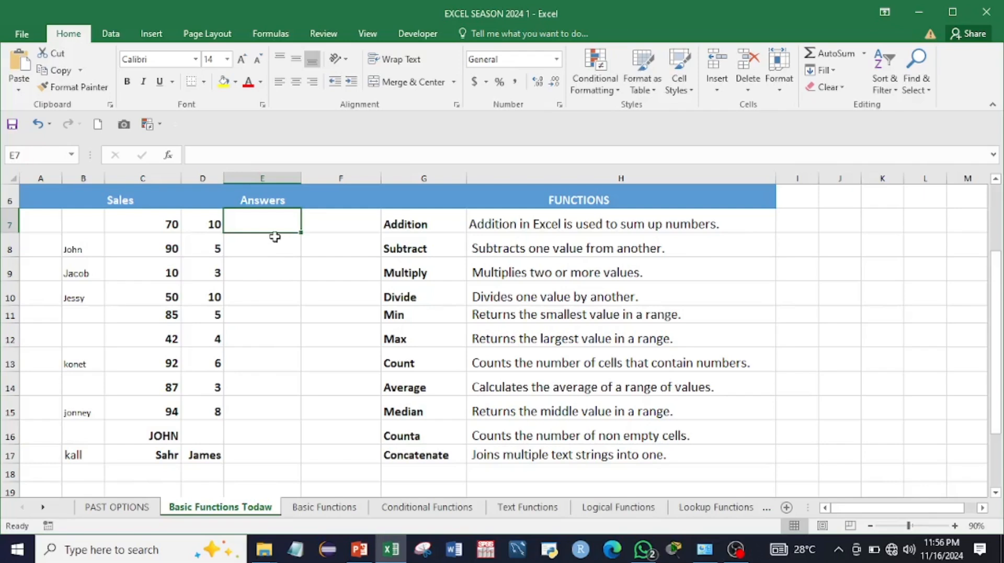
pyautogui.write('=')
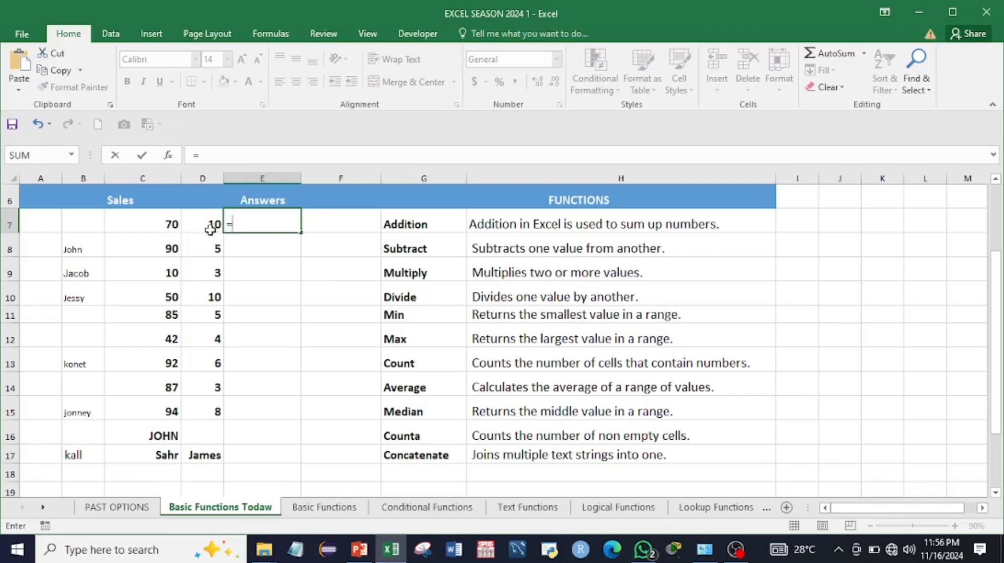
pyautogui.write('sum')
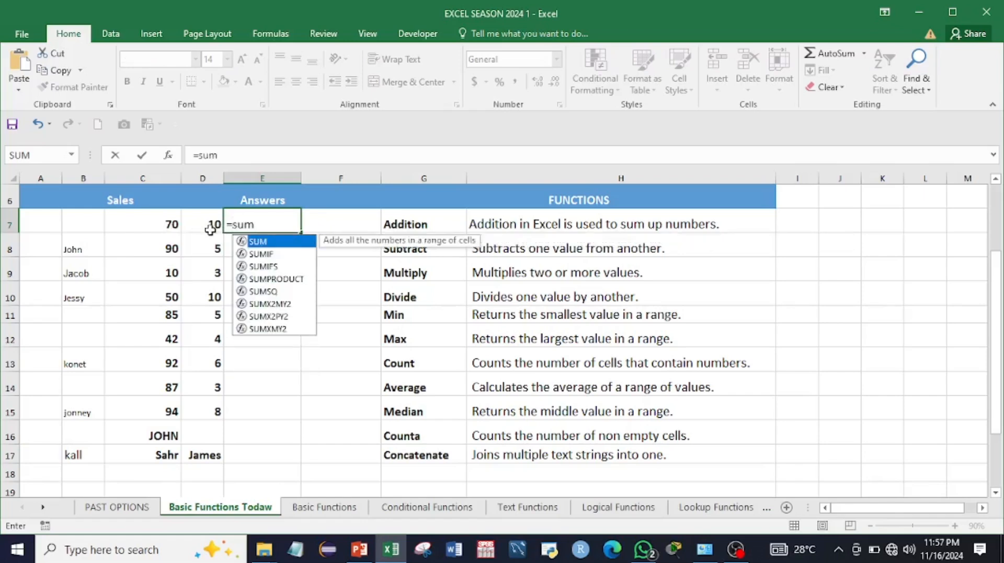
# Step: Complete =SUM(C7:D7) in E7 so the Addition answer shows 80
pyautogui.doubleClick(260, 242)
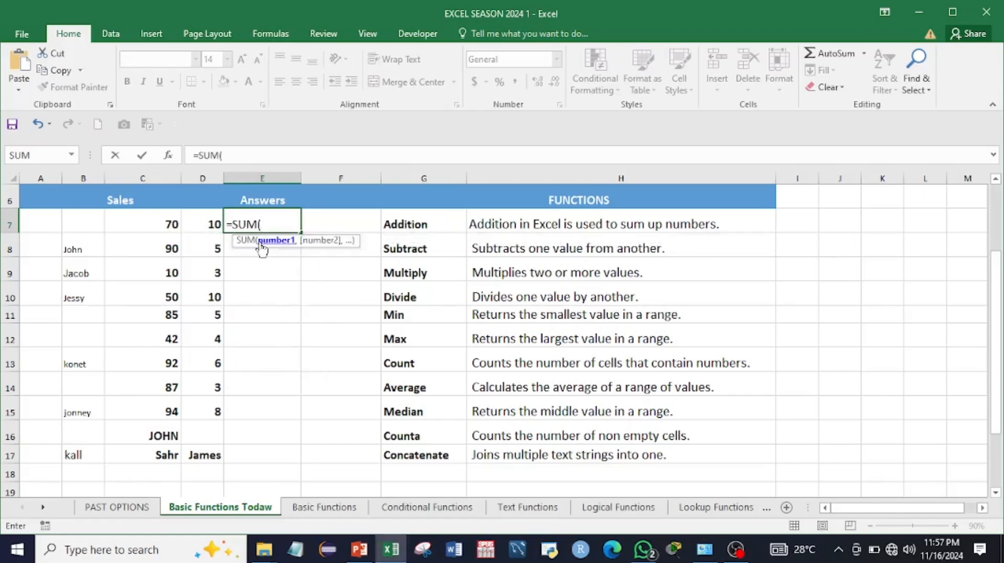
pyautogui.moveTo(169, 225); pyautogui.dragTo(200, 227)
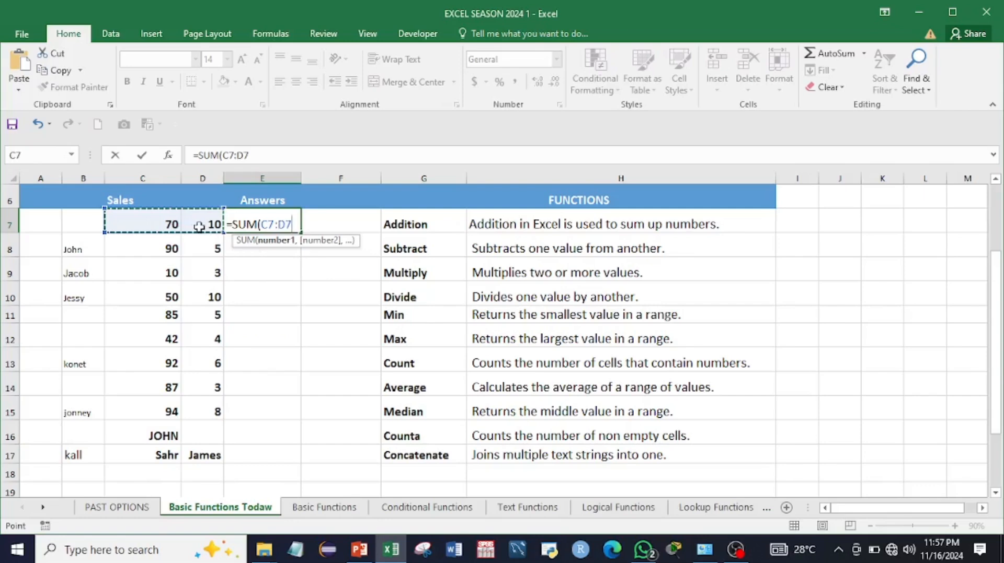
pyautogui.press('Return')
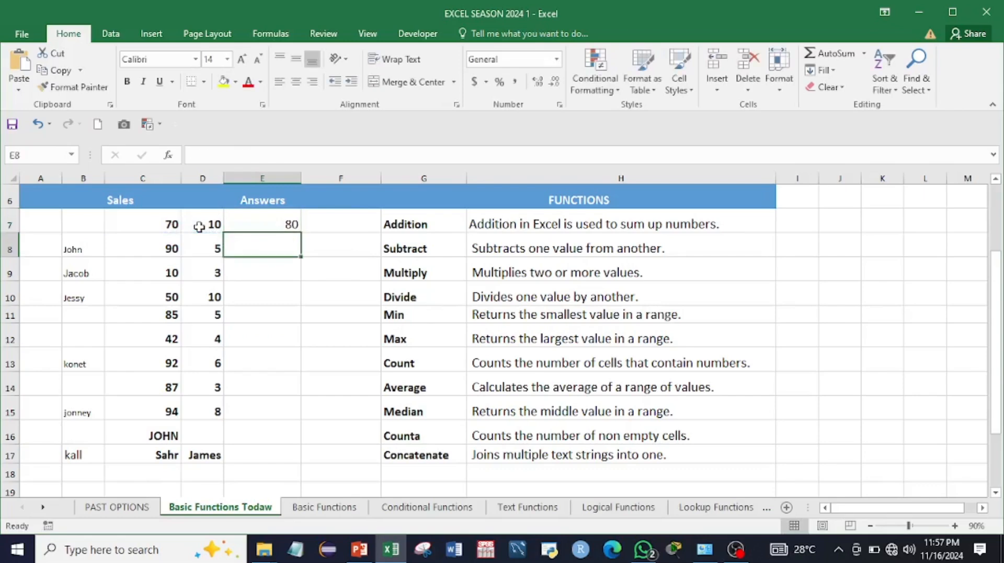
pyautogui.click(268, 226)
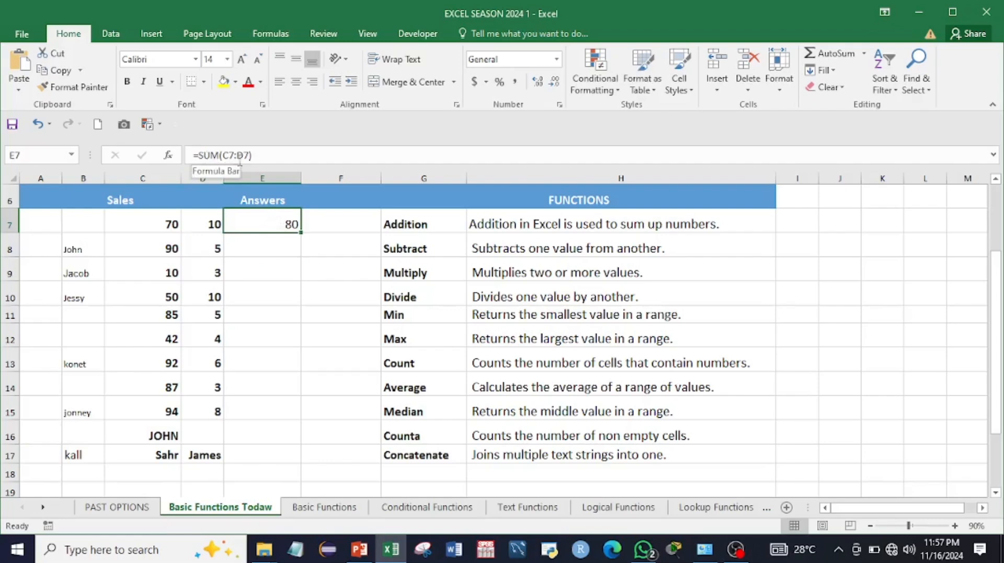
# Step: Enter =C7+D7 in F7, also giving 80
pyautogui.click(327, 226)
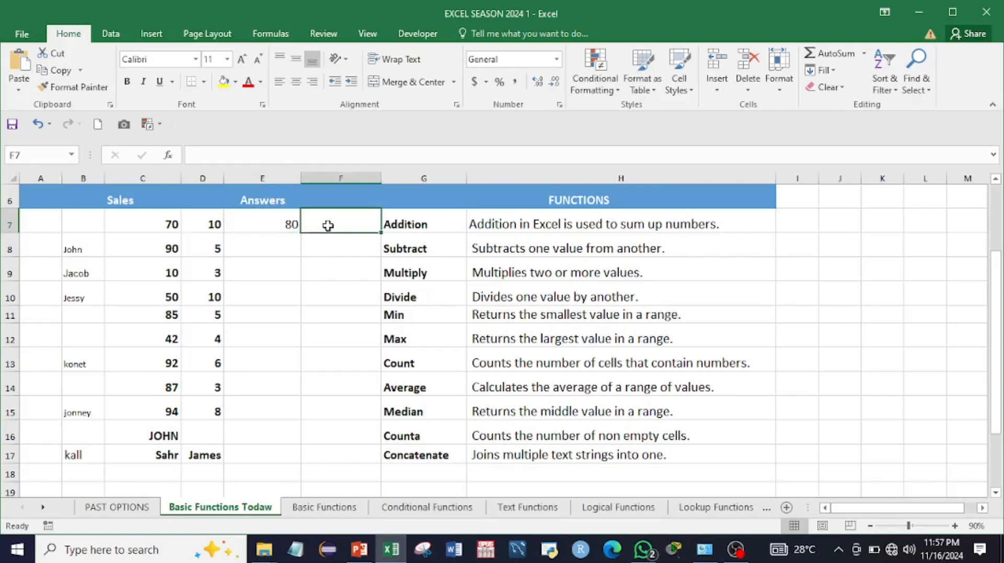
pyautogui.write('=')
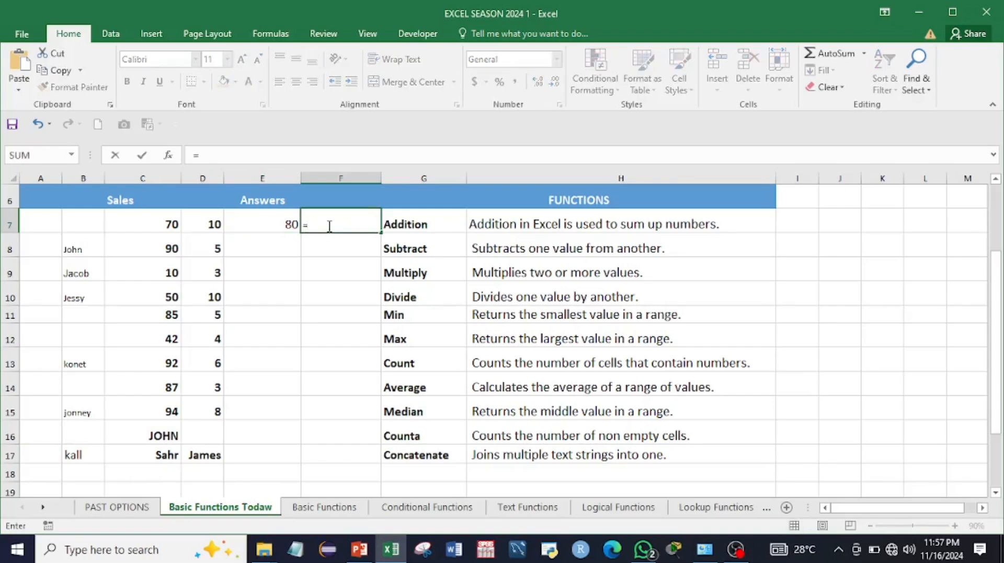
pyautogui.click(172, 224)
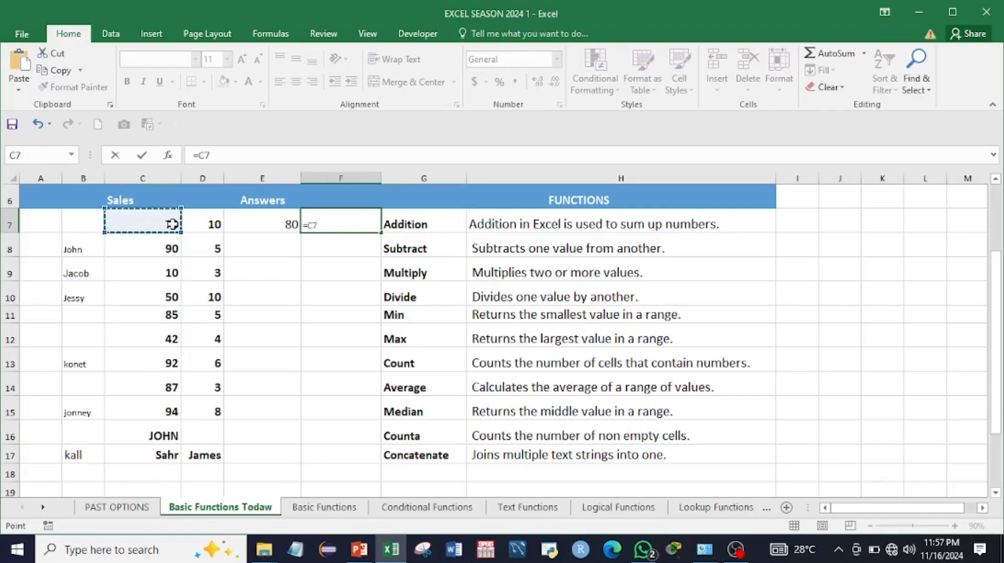
pyautogui.write('+')
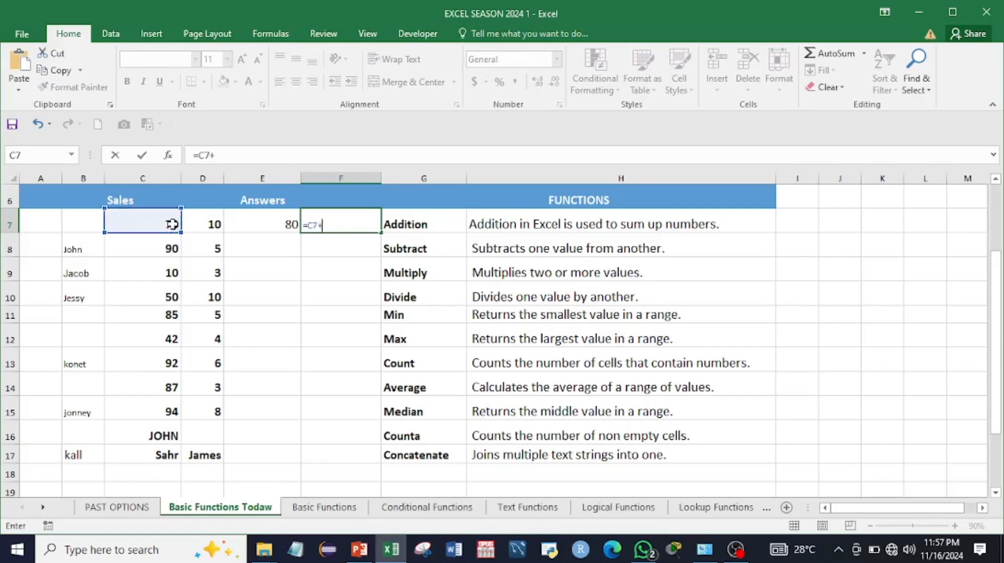
pyautogui.click(208, 225)
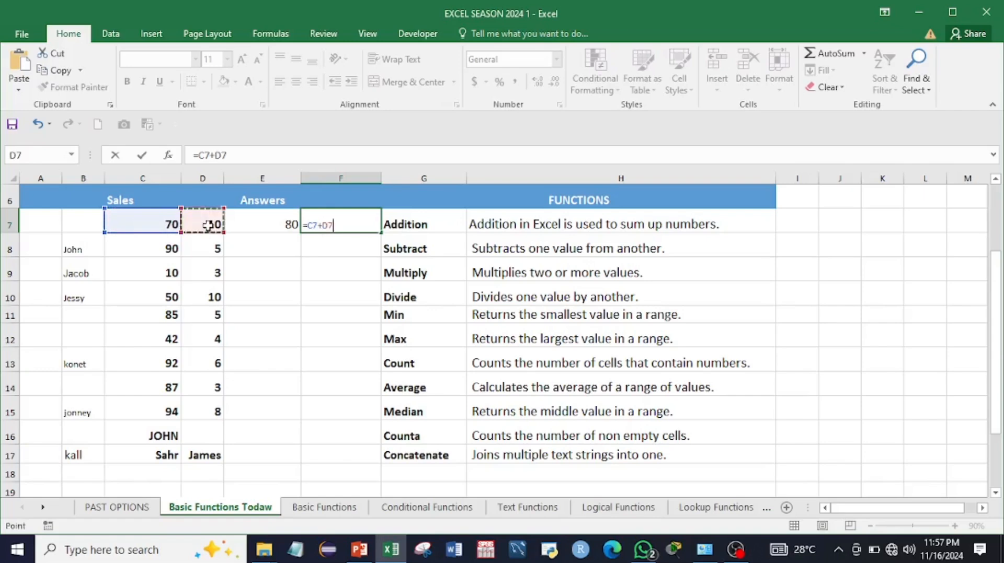
pyautogui.press('Return')
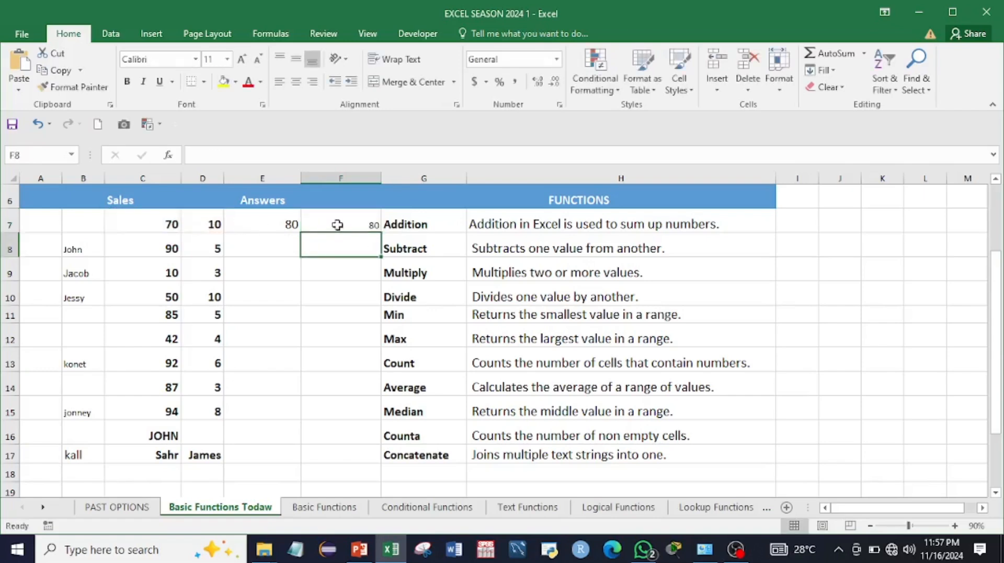
pyautogui.click(336, 224)
# Step: Move on to E8, the Subtract answer cell
pyautogui.press('Down')
pyautogui.press('Down')
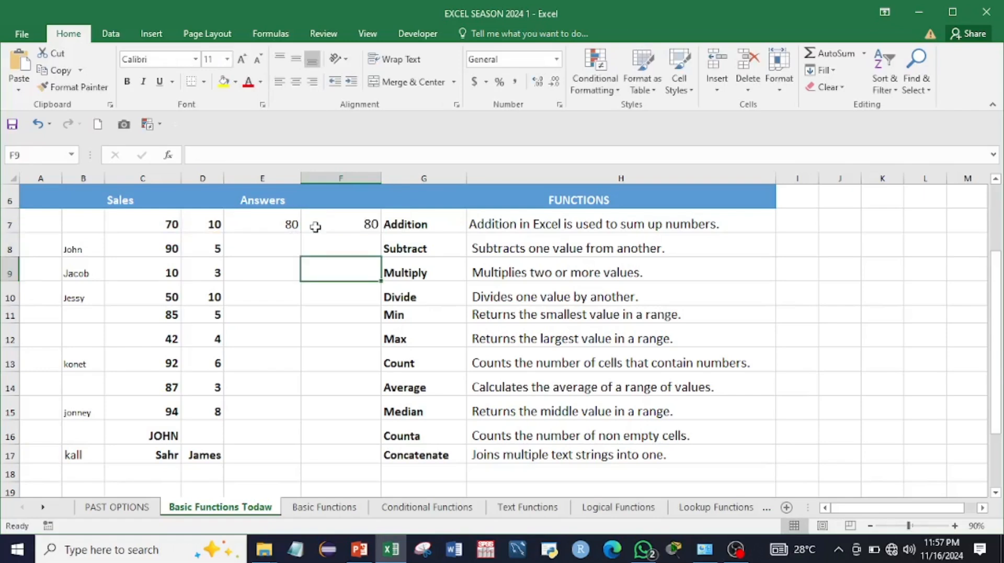
pyautogui.click(318, 239)
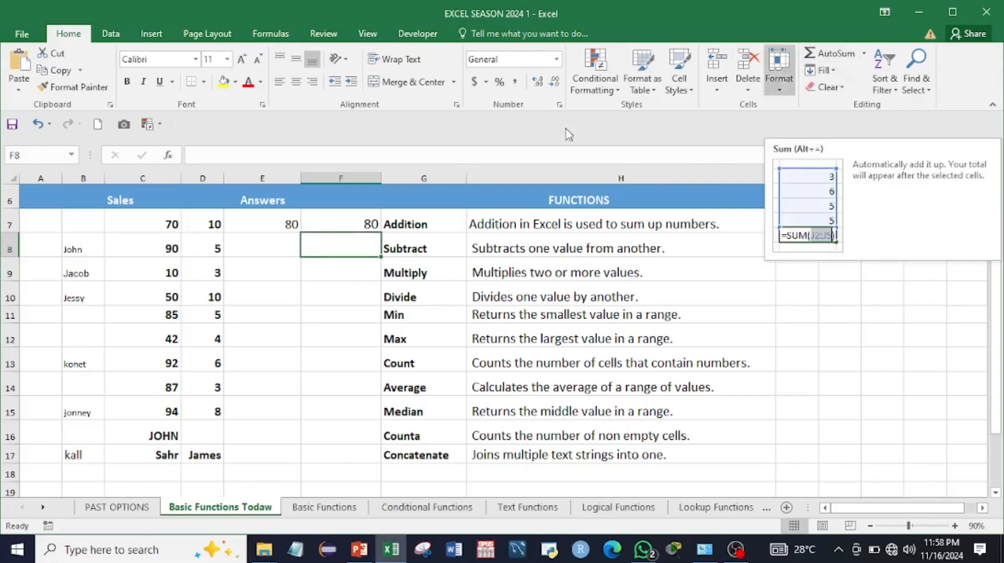
pyautogui.click(275, 249)
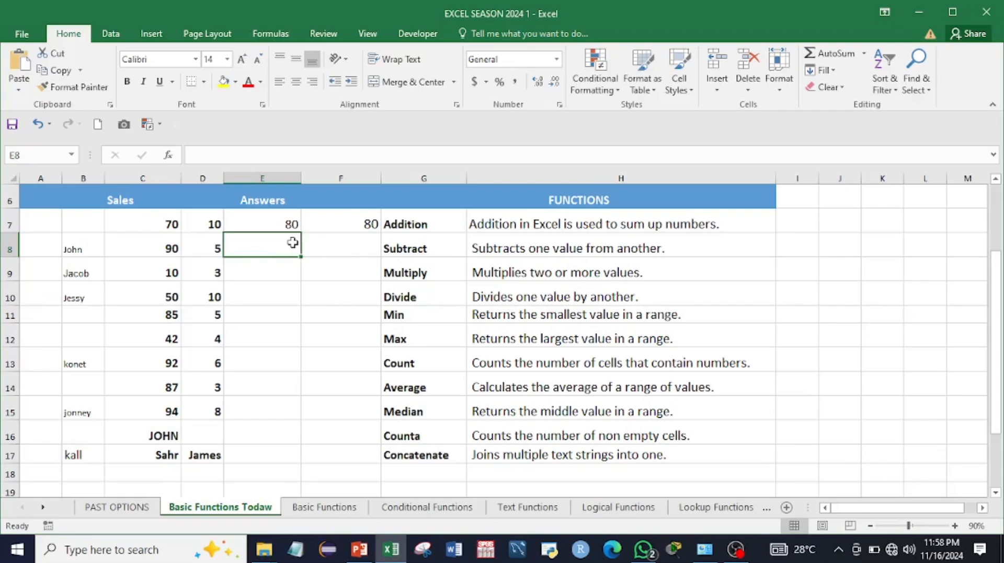
# Step: Enter =C8-D8 in E8 so the Subtract answer shows 85
pyautogui.write('=')
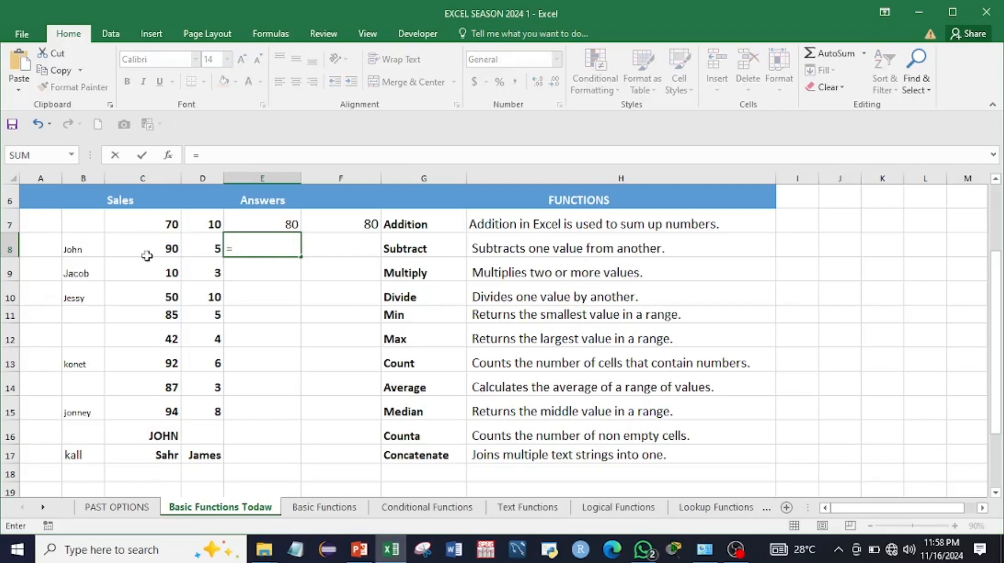
pyautogui.click(163, 250)
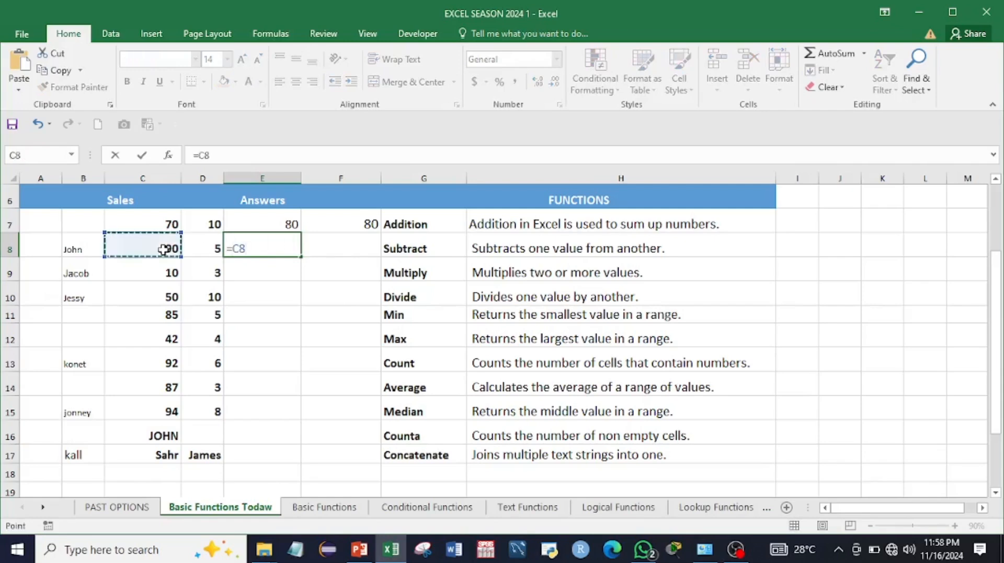
pyautogui.write('-')
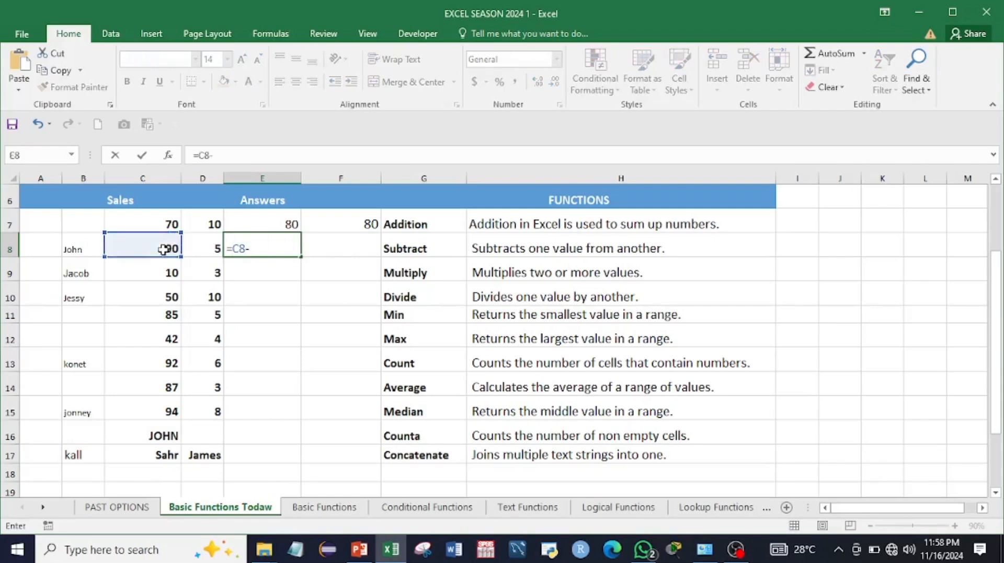
pyautogui.click(200, 249)
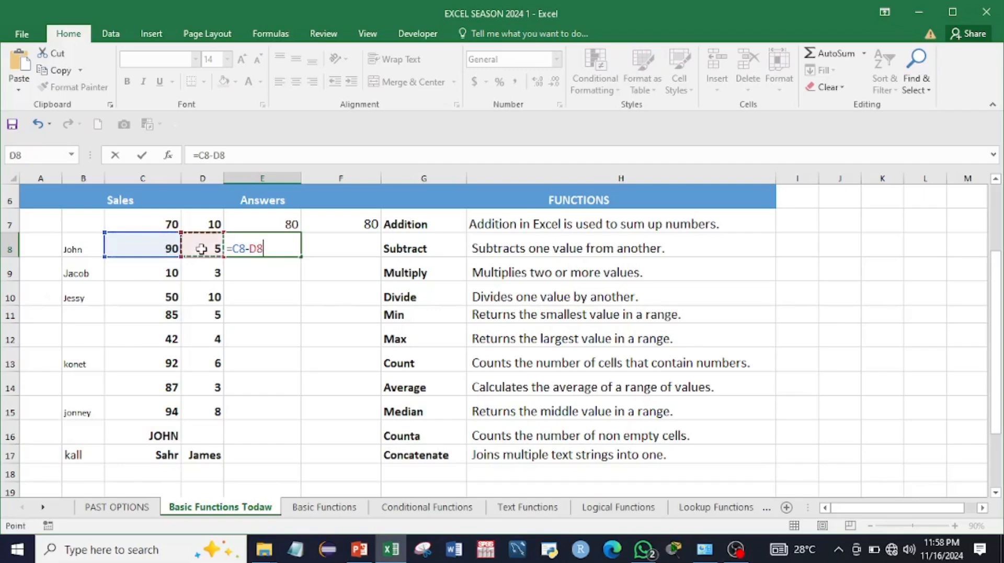
pyautogui.press('Return')
pyautogui.click(274, 241)
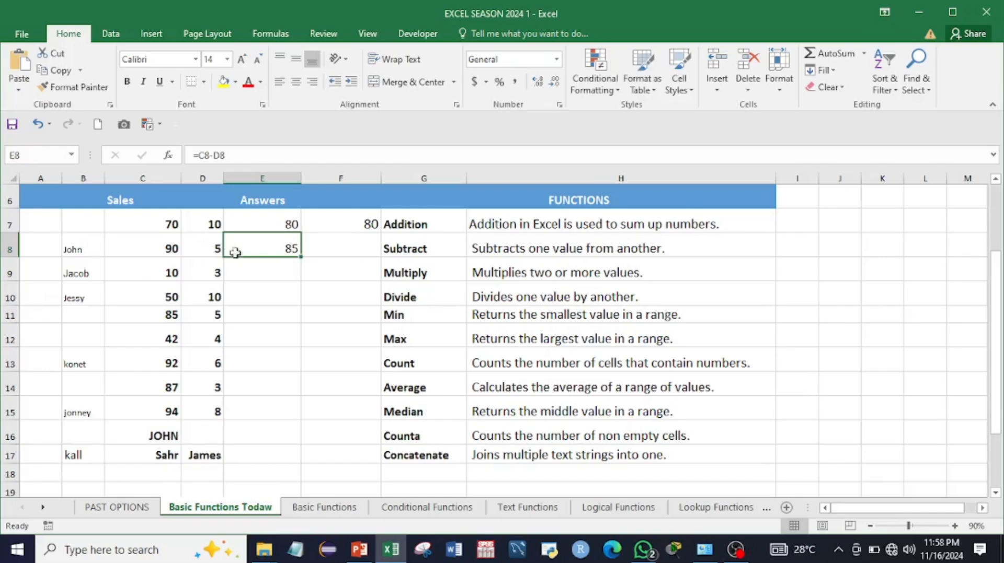
pyautogui.click(264, 264)
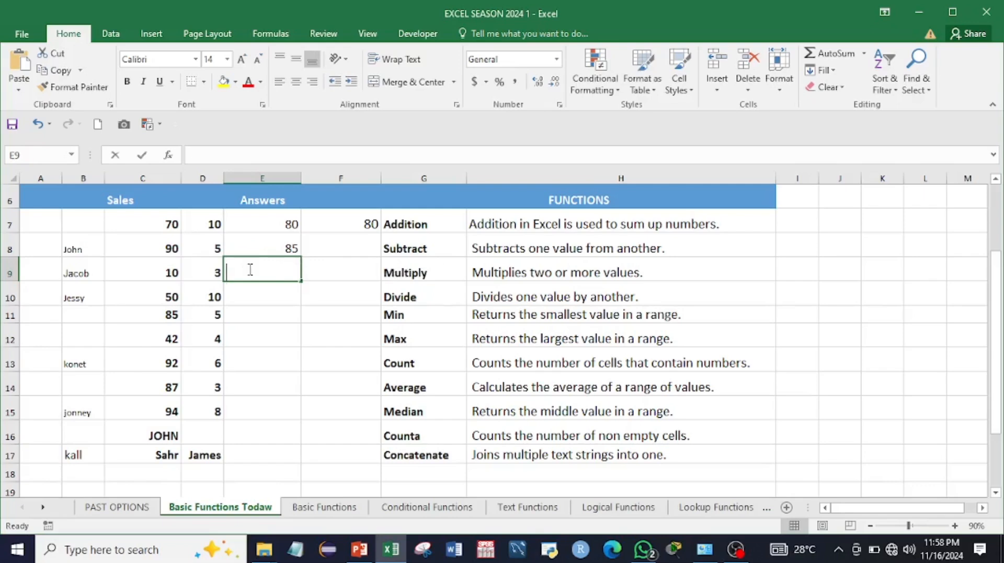
# Step: Enter =C9*D9 in E9 so the Multiply answer shows 30
pyautogui.write('=')
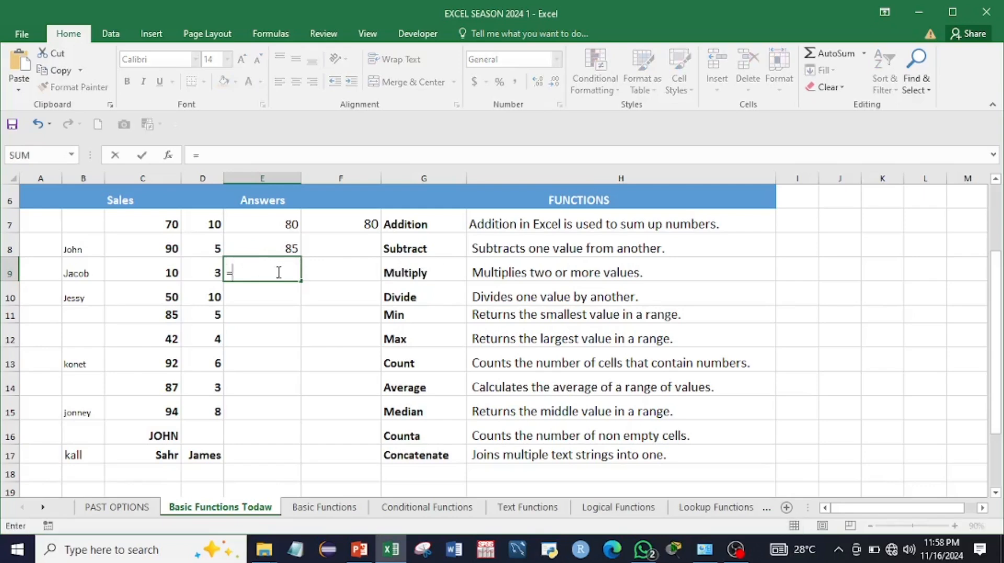
pyautogui.click(171, 271)
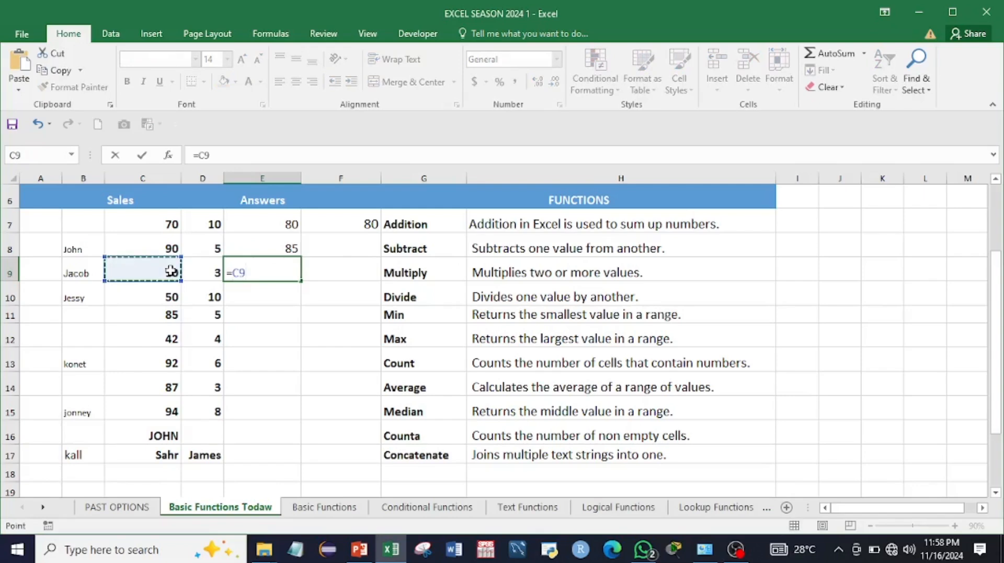
pyautogui.write('*')
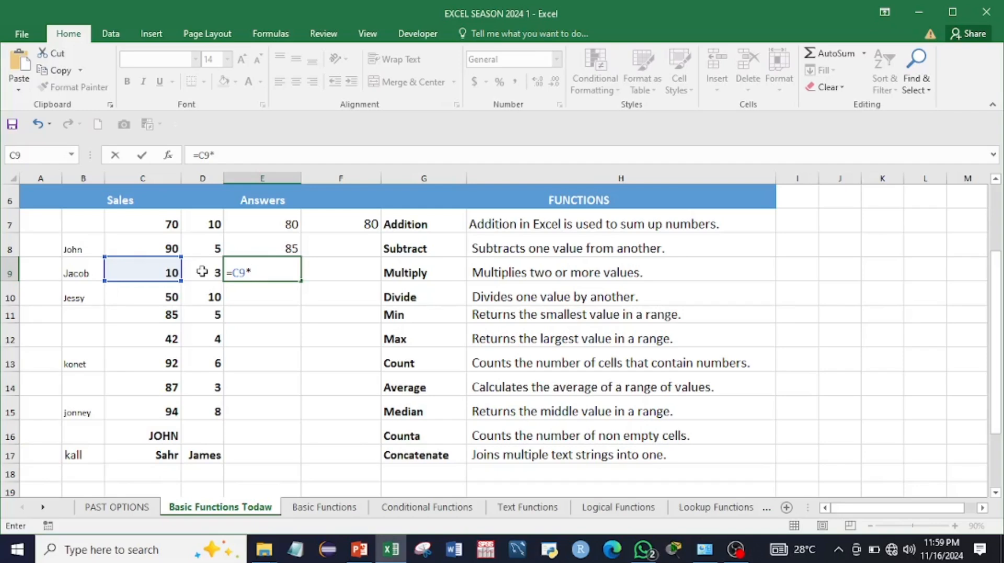
pyautogui.click(202, 271)
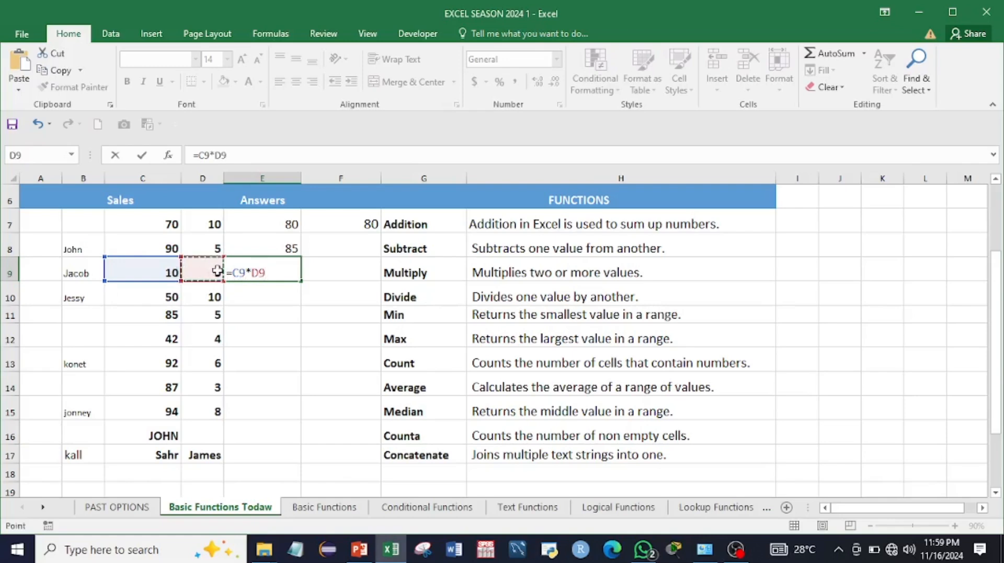
pyautogui.press('Return')
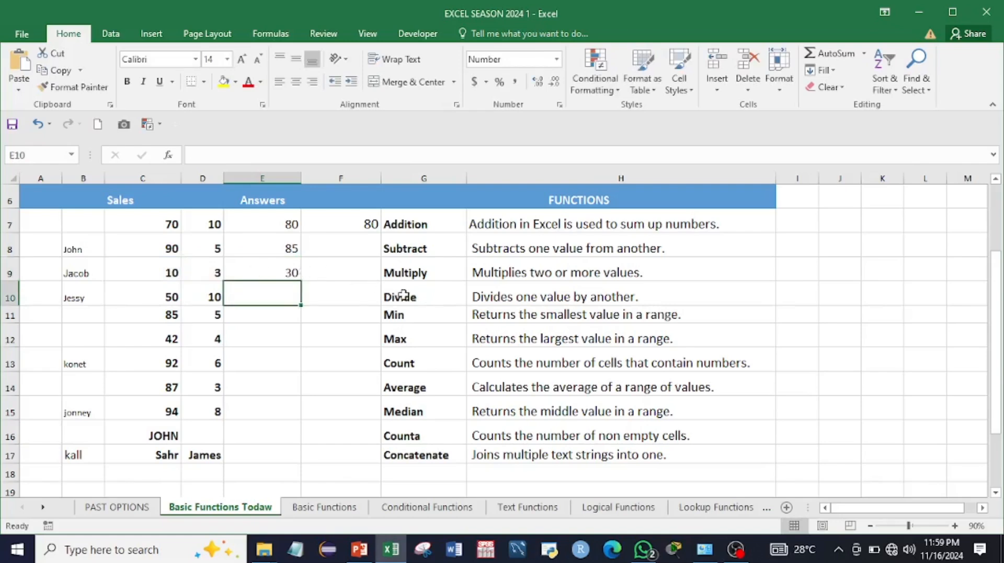
pyautogui.write('=')
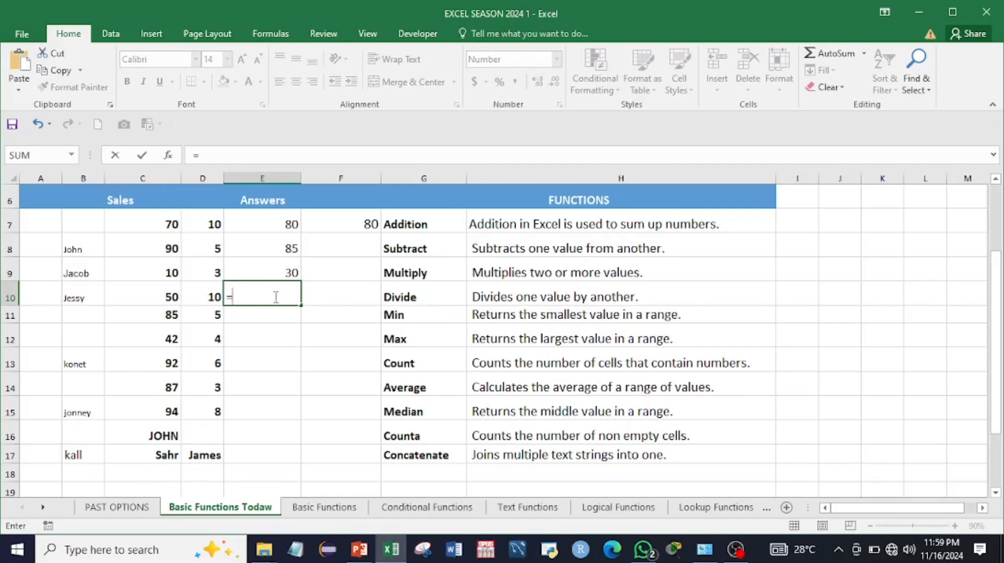
# Step: Finish =C10/D10 in E10 so the Divide answer shows 5
pyautogui.click(166, 294)
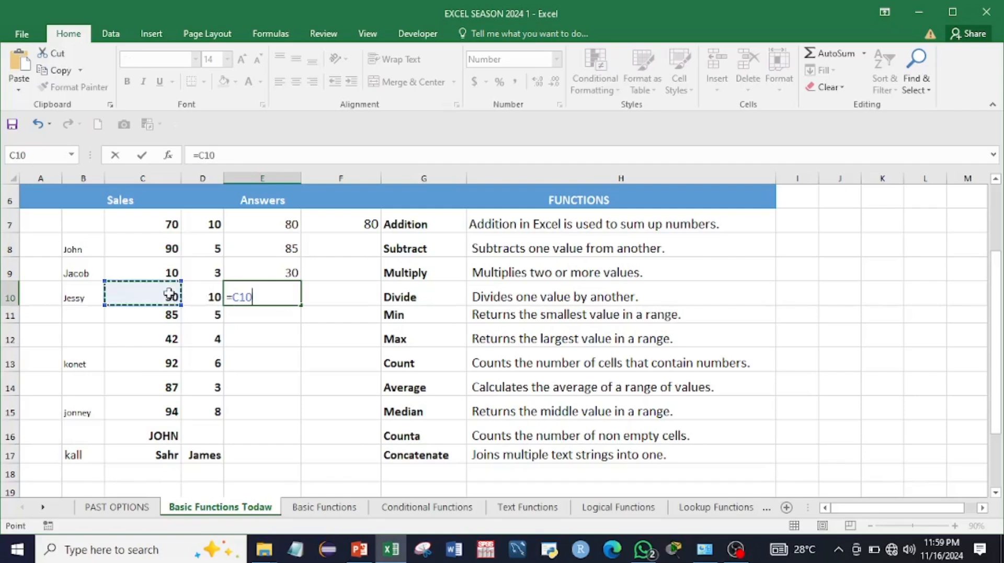
pyautogui.write('/')
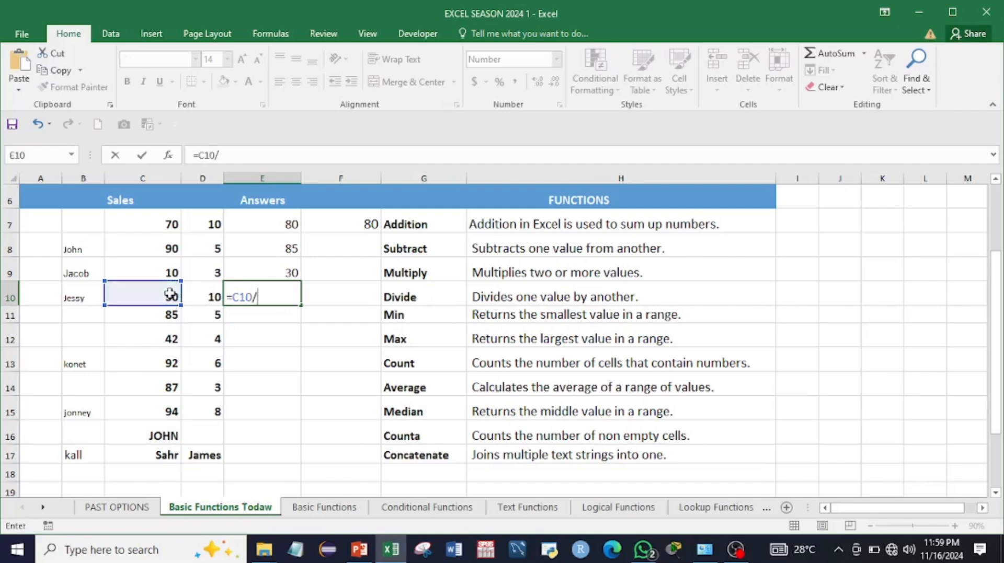
pyautogui.click(204, 295)
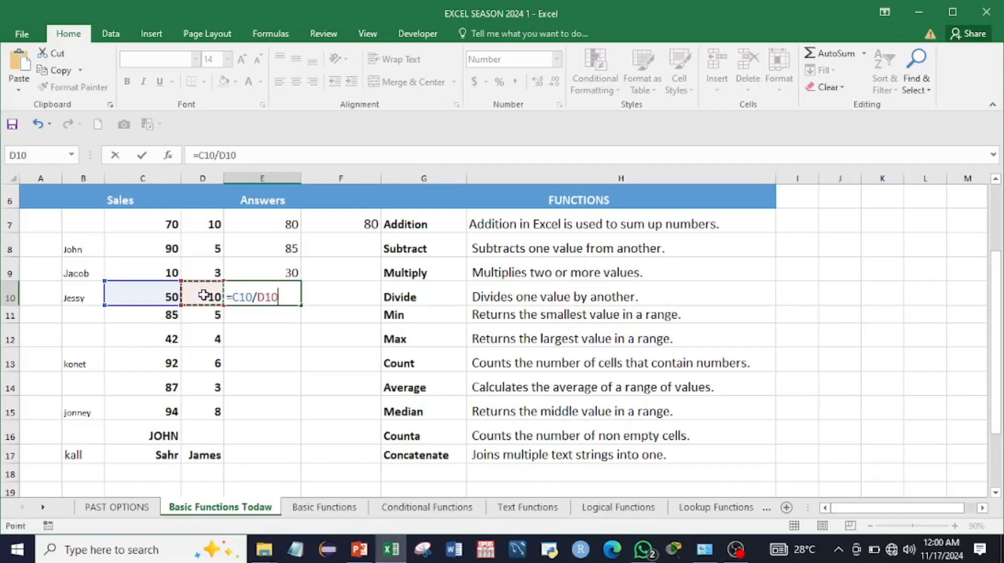
pyautogui.press('Return')
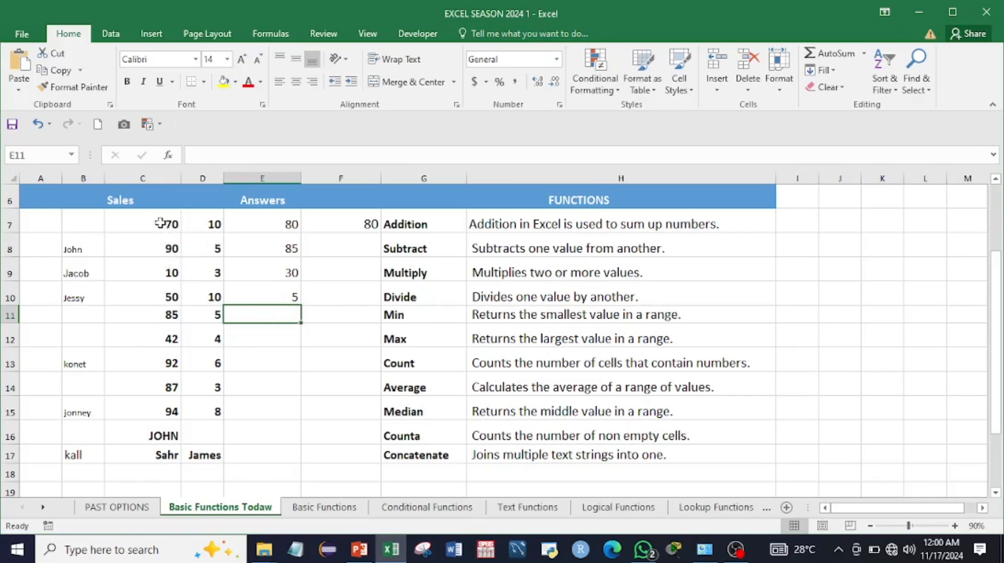
pyautogui.moveTo(162, 225); pyautogui.dragTo(166, 413)
pyautogui.click(261, 314)
# Step: Enter =MIN(C7:C15) in E11, returning 10, and confirm it matches C9
pyautogui.write('=')
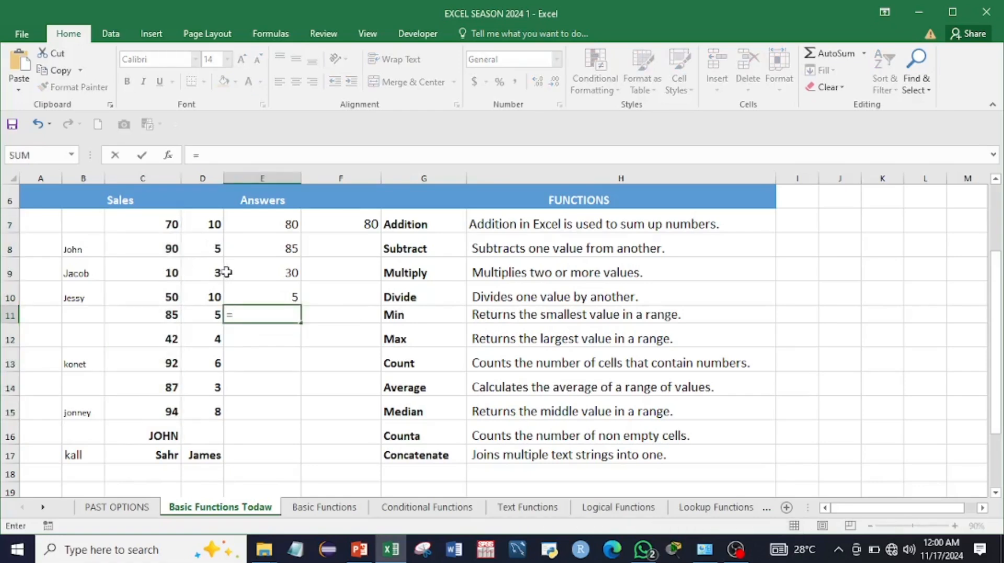
pyautogui.write('min')
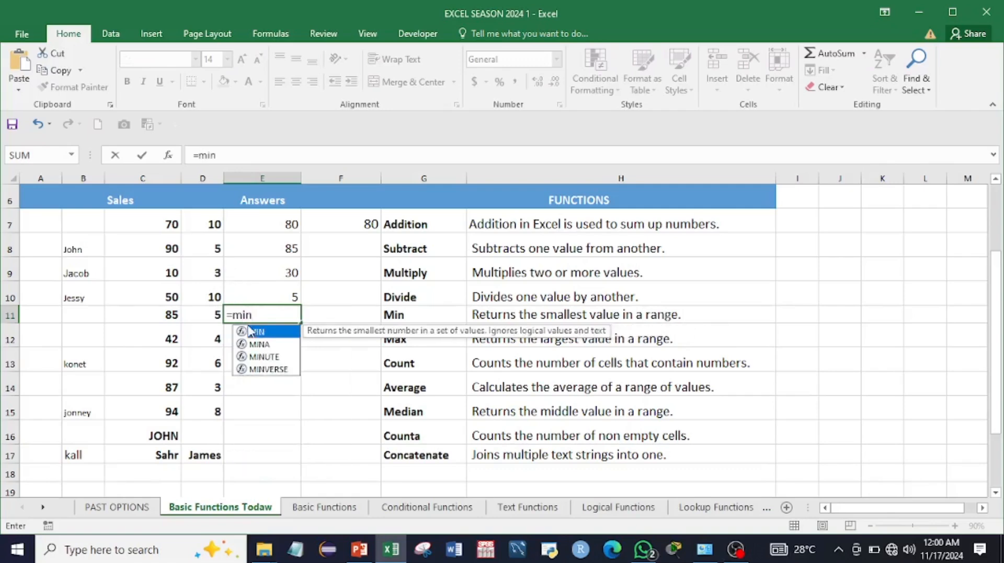
pyautogui.doubleClick(256, 333)
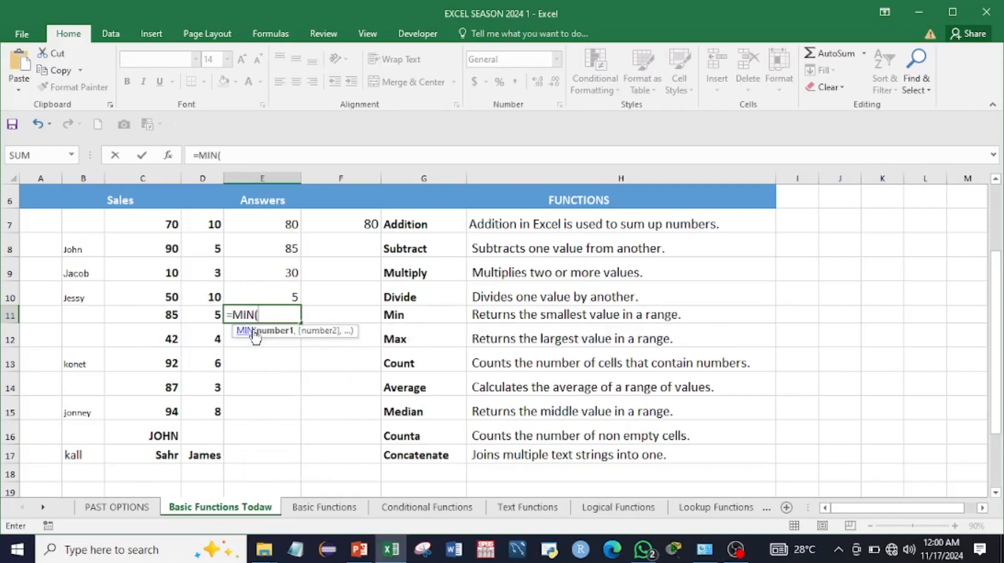
pyautogui.moveTo(169, 220); pyautogui.dragTo(164, 402)
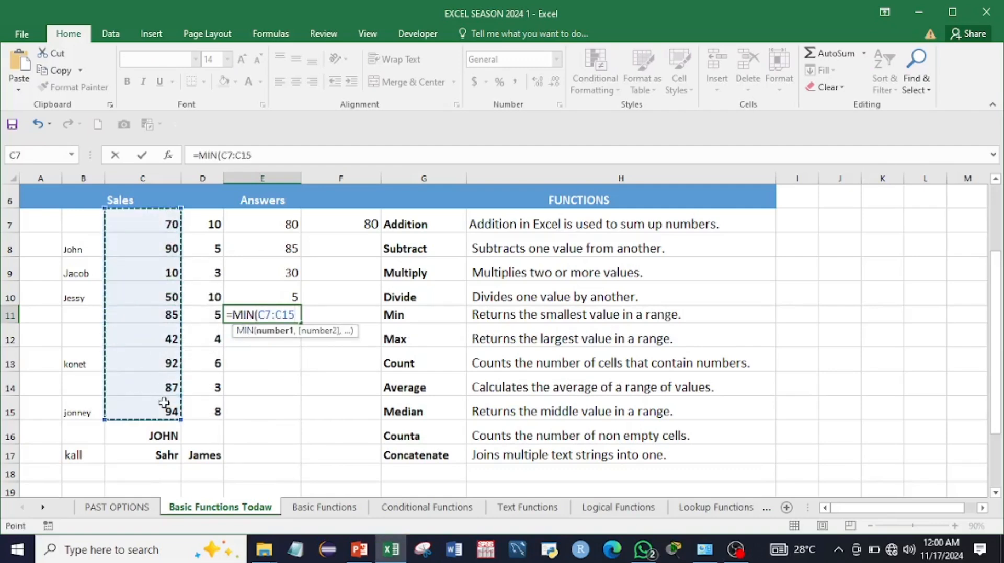
pyautogui.press('Return')
pyautogui.click(255, 316)
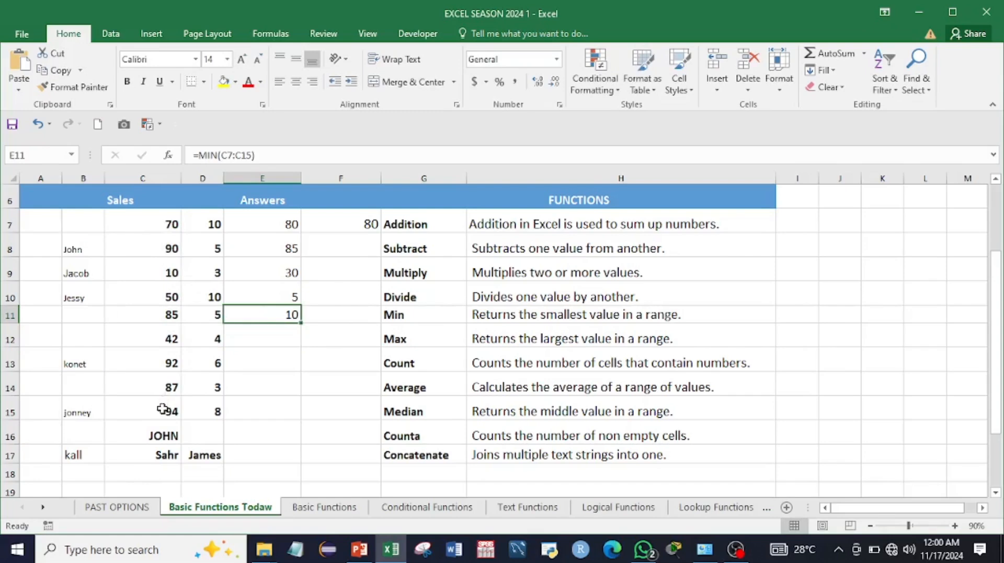
pyautogui.click(148, 270)
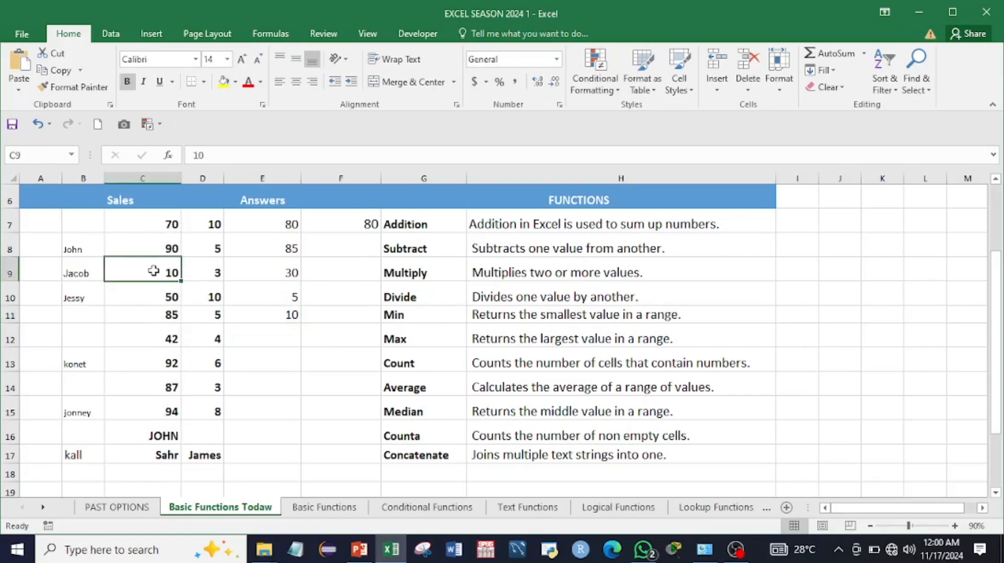
pyautogui.moveTo(152, 224); pyautogui.dragTo(150, 410)
pyautogui.click(264, 333)
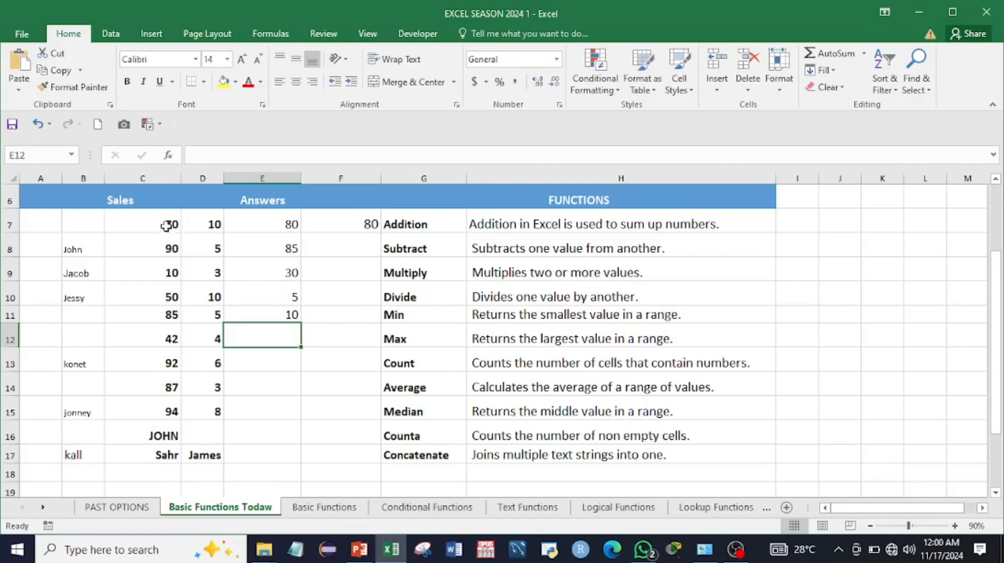
pyautogui.moveTo(171, 224); pyautogui.dragTo(174, 408)
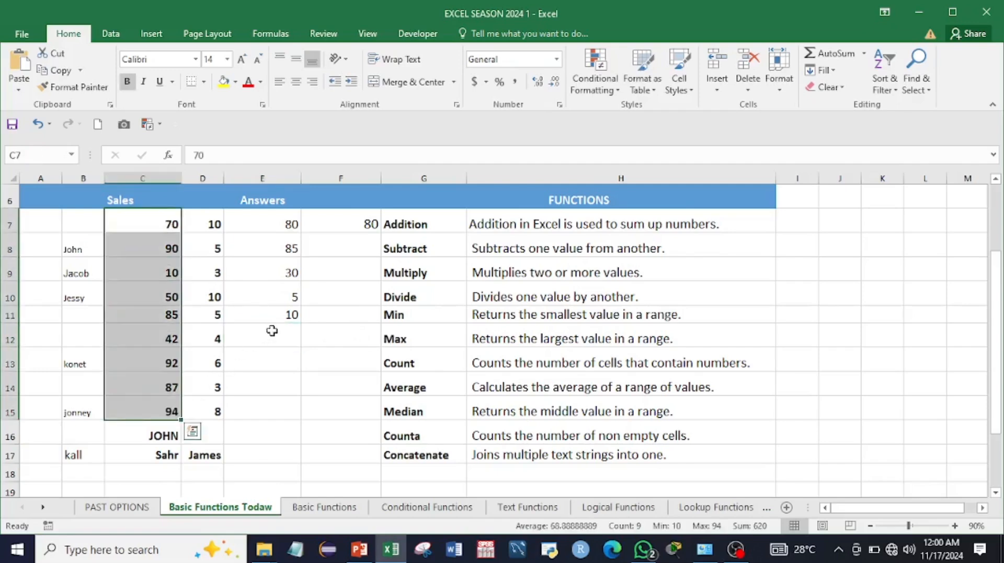
# Step: Enter =MAX(C7:C15) in E12 so the Max answer shows 94, then begin =count in E13
pyautogui.click(272, 330)
pyautogui.write('=')
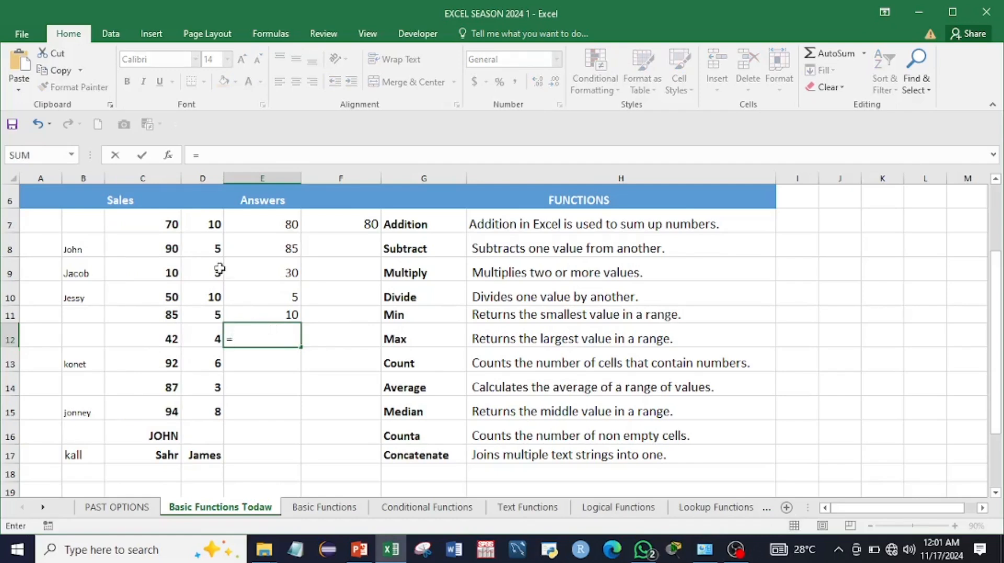
pyautogui.write('max')
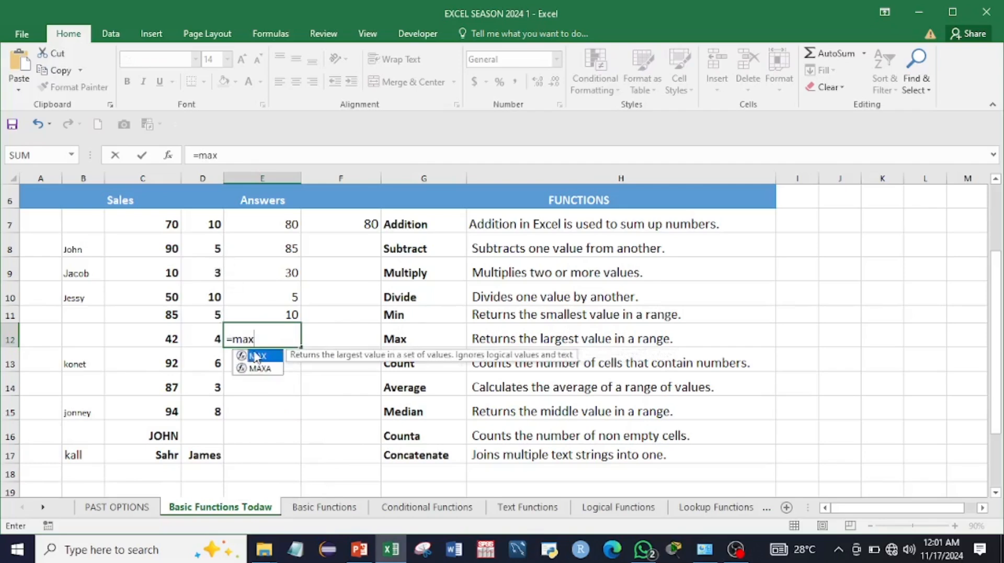
pyautogui.doubleClick(256, 357)
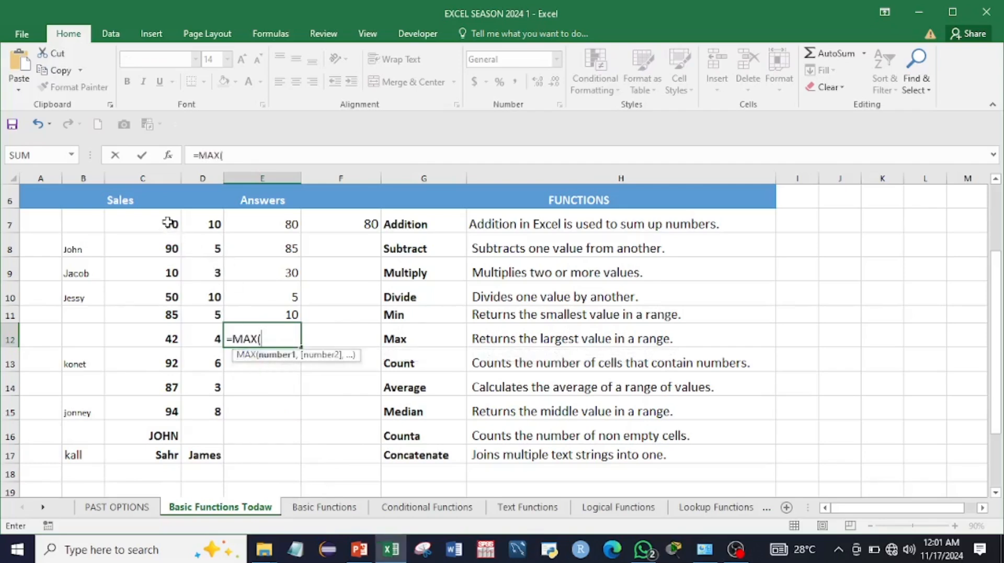
pyautogui.moveTo(168, 223); pyautogui.dragTo(165, 408)
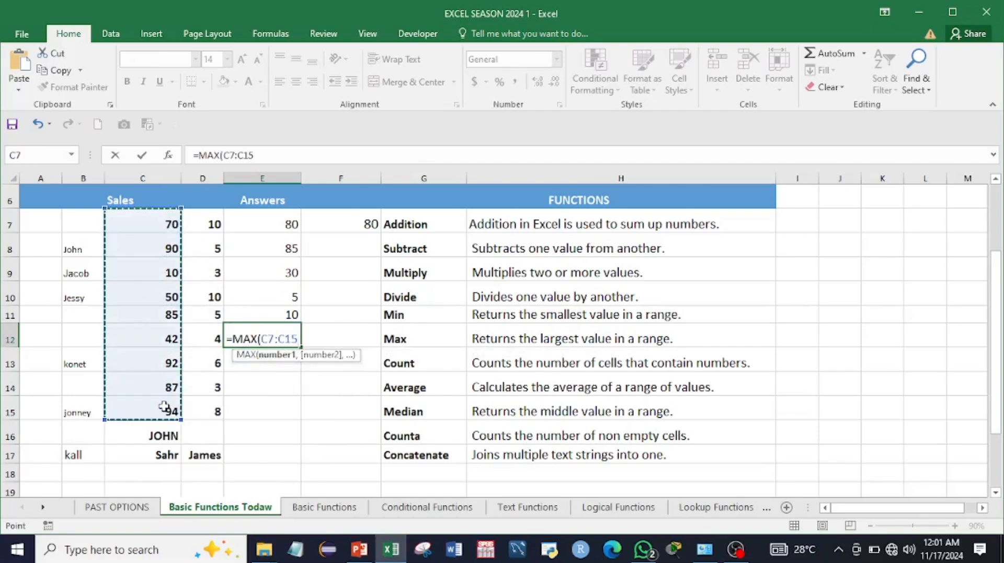
pyautogui.press('Return')
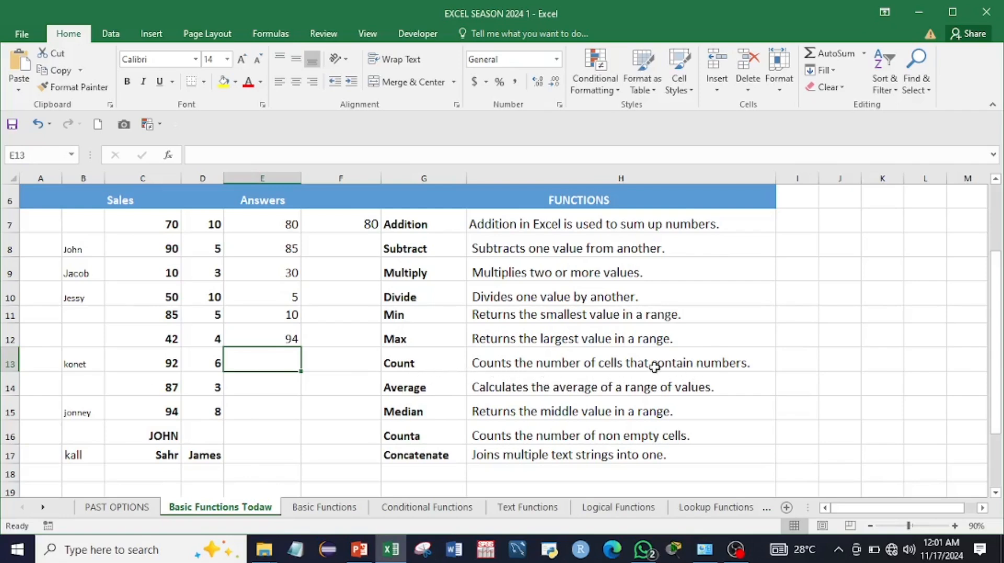
pyautogui.write('=count')
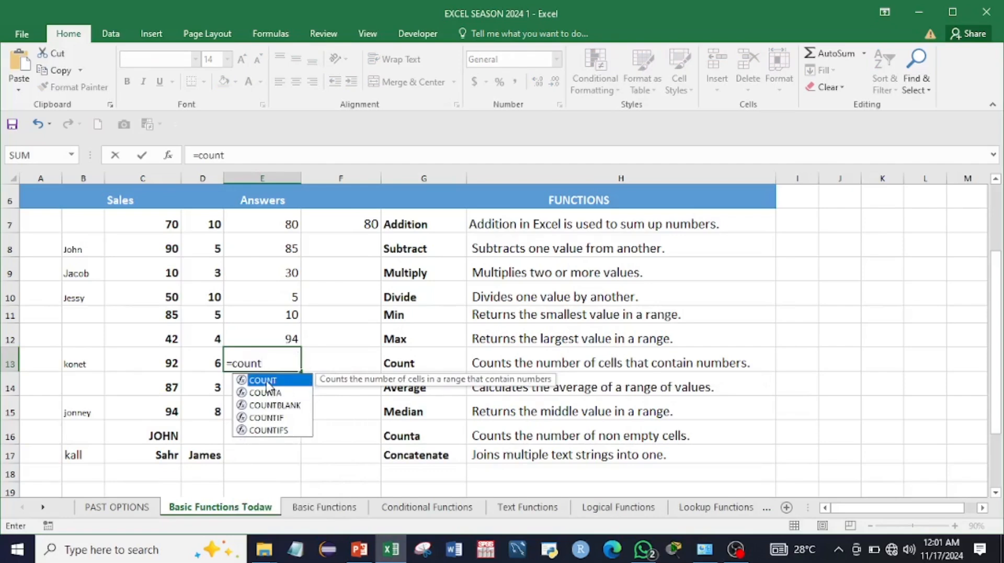
# Step: Complete =COUNT(C7:C15) in E13 so the Count answer shows 9
pyautogui.doubleClick(266, 381)
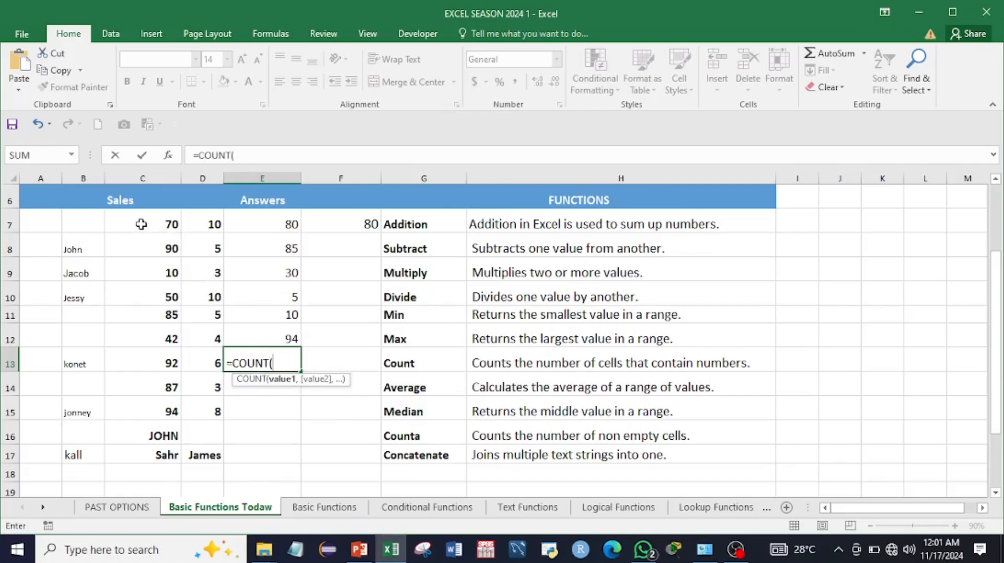
pyautogui.moveTo(141, 225); pyautogui.dragTo(135, 412)
pyautogui.press('Return')
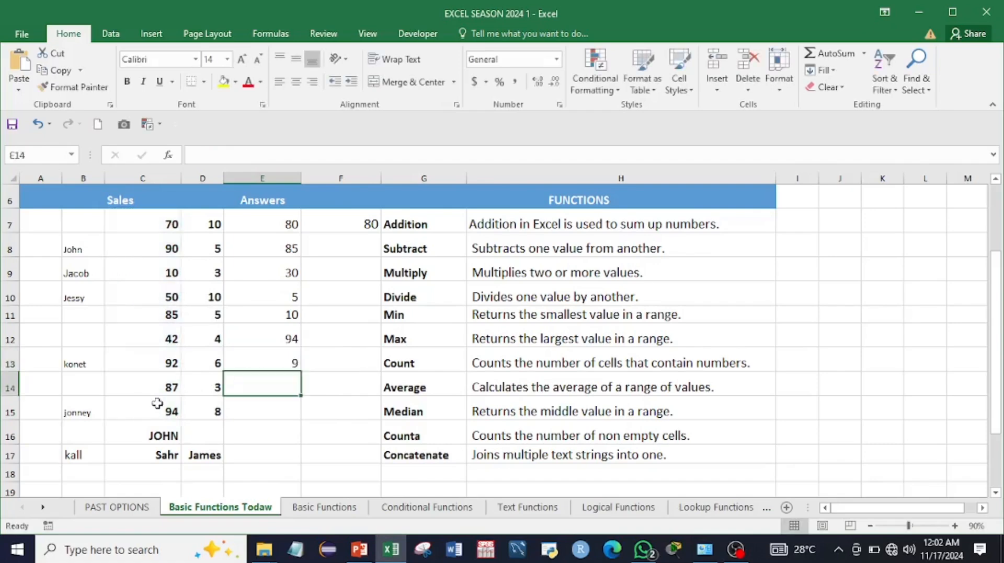
# Step: Verify the count of 9 by reselecting E13 and selecting the Sales values C7:C15
pyautogui.click(270, 359)
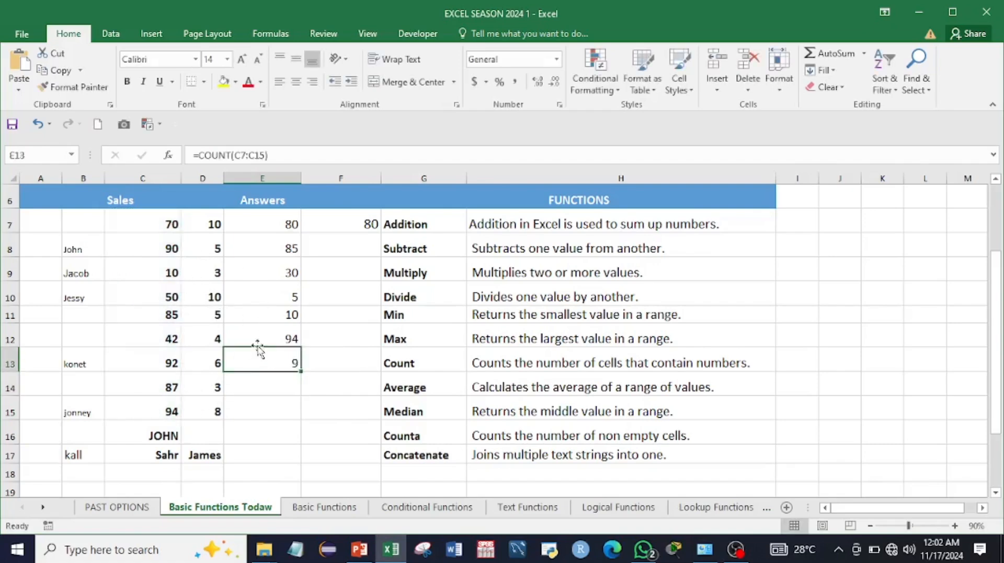
pyautogui.moveTo(162, 223); pyautogui.dragTo(160, 406)
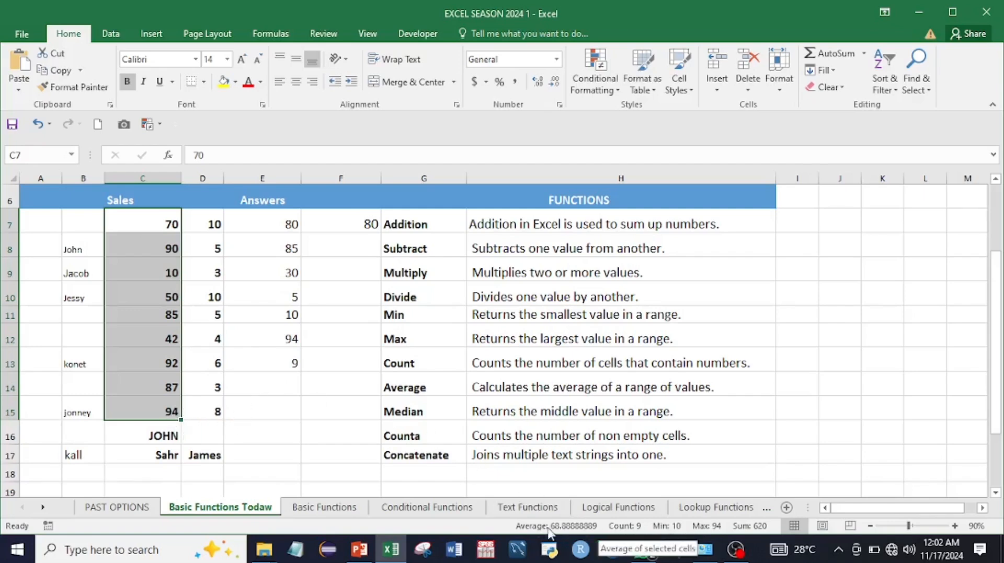
pyautogui.click(266, 385)
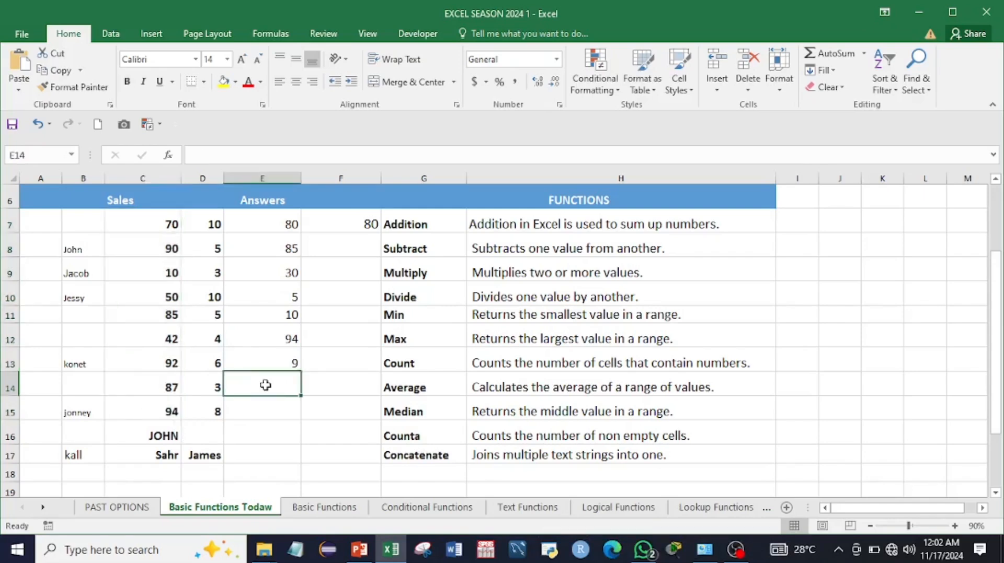
# Step: Enter =AVERAGE(C7:C15) in E14 for the Average answer
pyautogui.write('=')
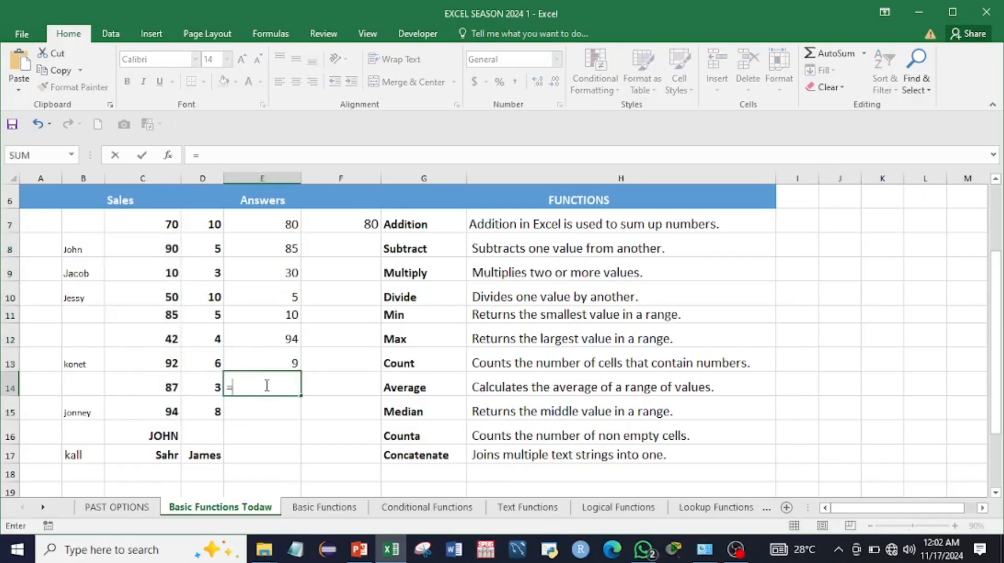
pyautogui.write('av')
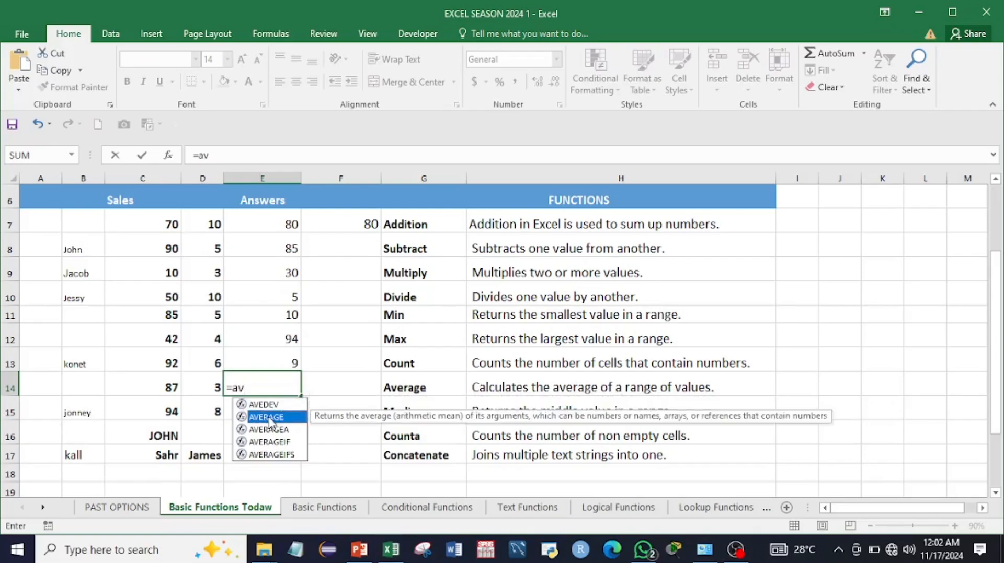
pyautogui.doubleClick(267, 417)
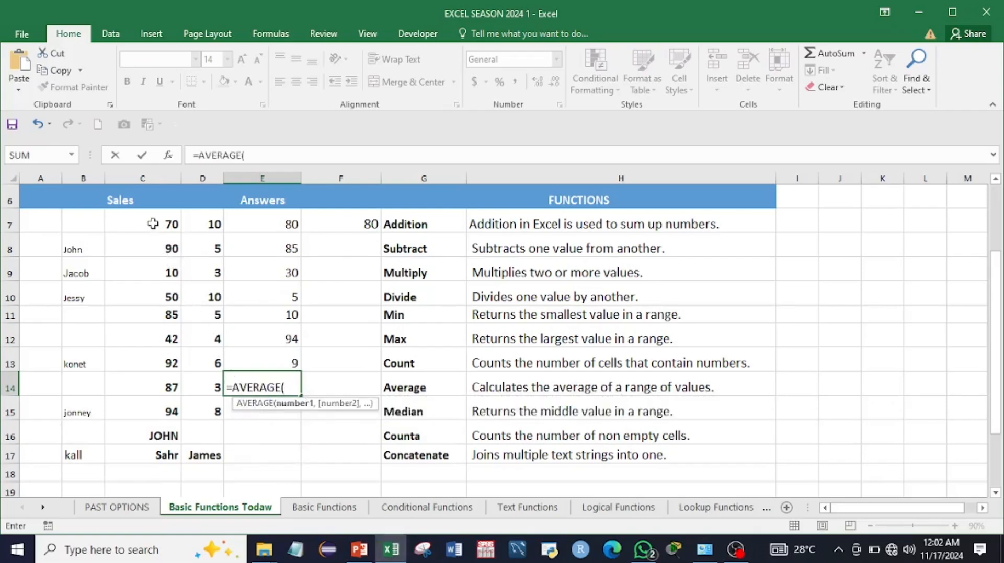
pyautogui.moveTo(156, 225); pyautogui.dragTo(158, 408)
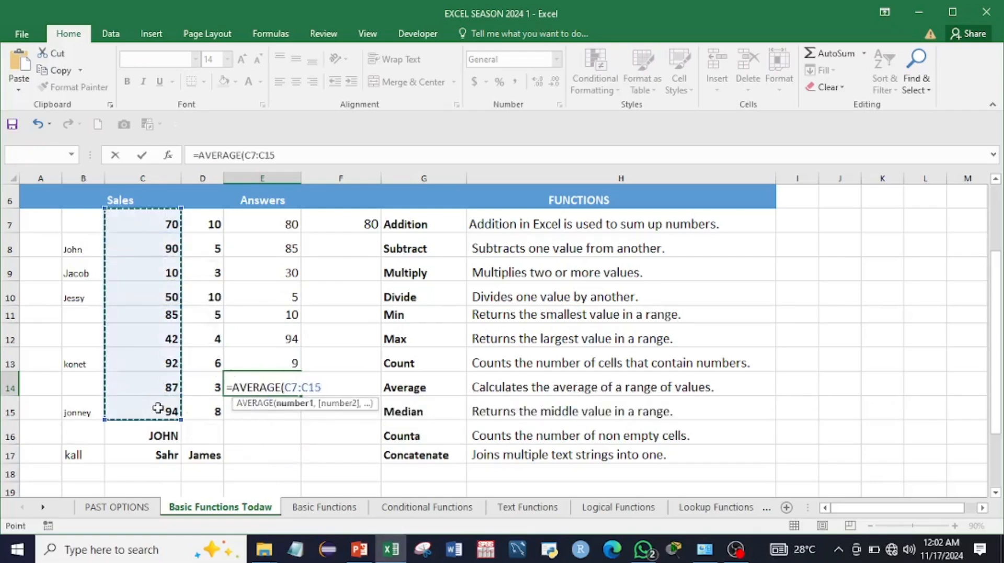
pyautogui.press('Return')
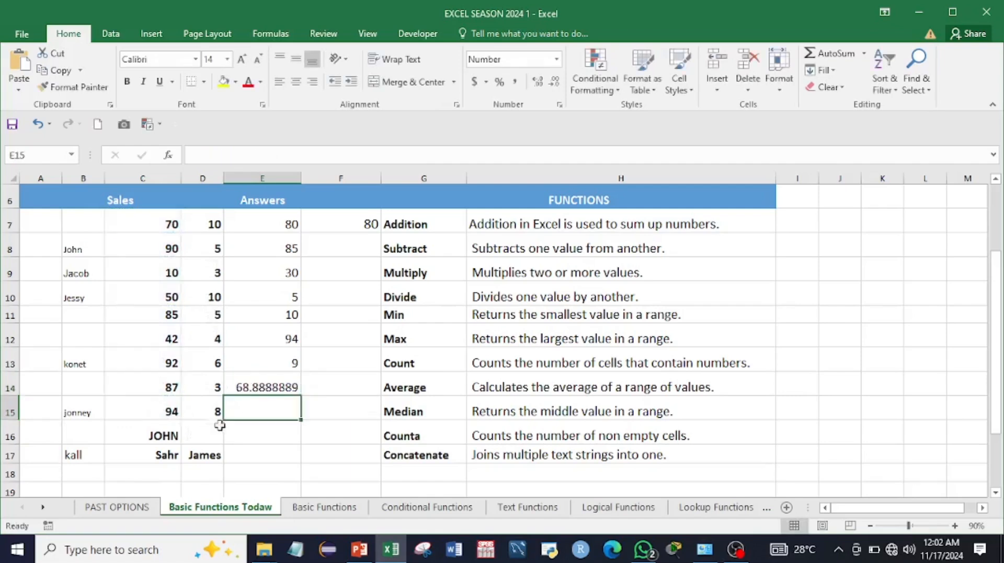
# Step: Decrease the decimals in E14 until the average displays as 68.9
pyautogui.click(261, 388)
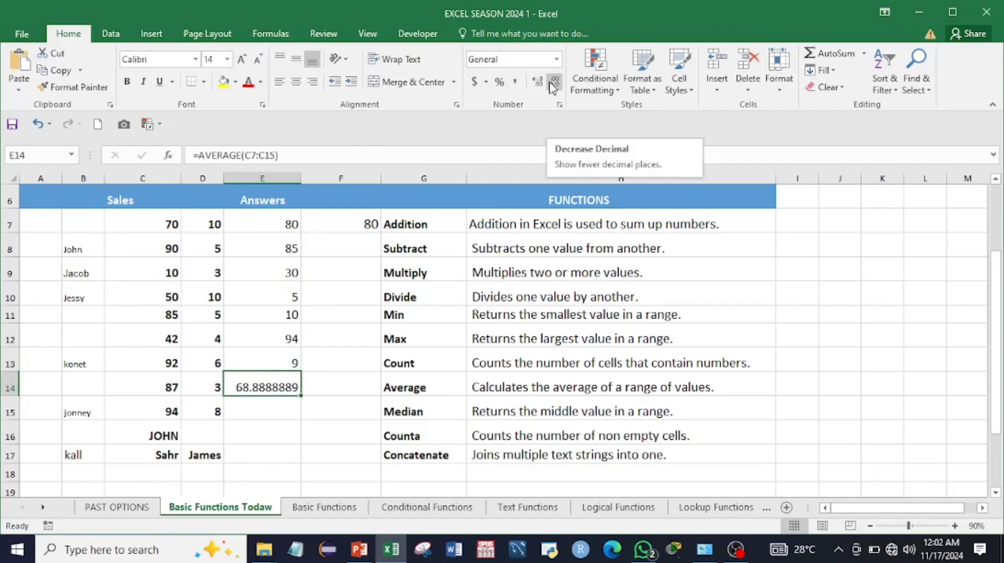
pyautogui.click(552, 83)
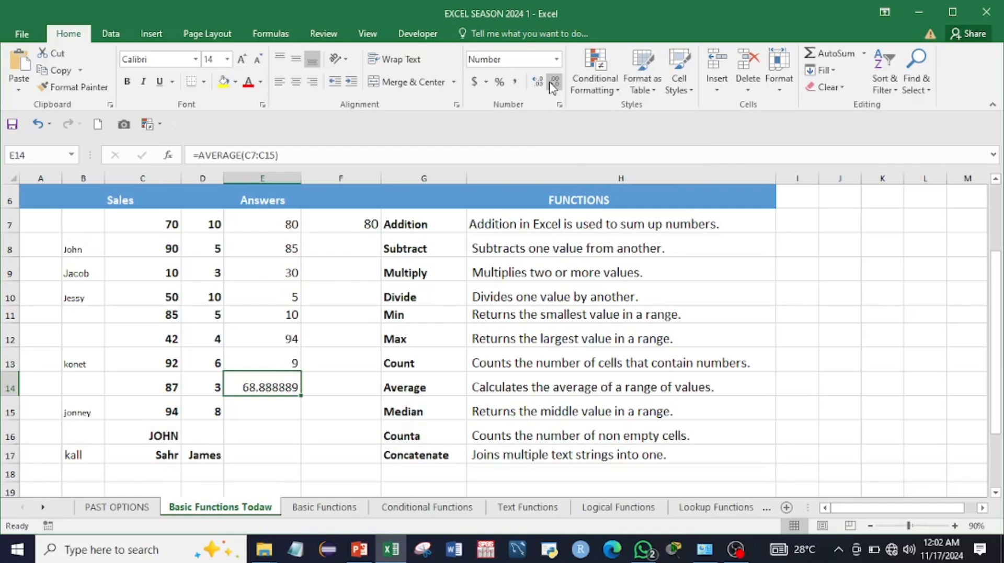
pyautogui.click(553, 84)
pyautogui.click(552, 84)
pyautogui.click(552, 83)
pyautogui.click(552, 83)
pyautogui.click(552, 83)
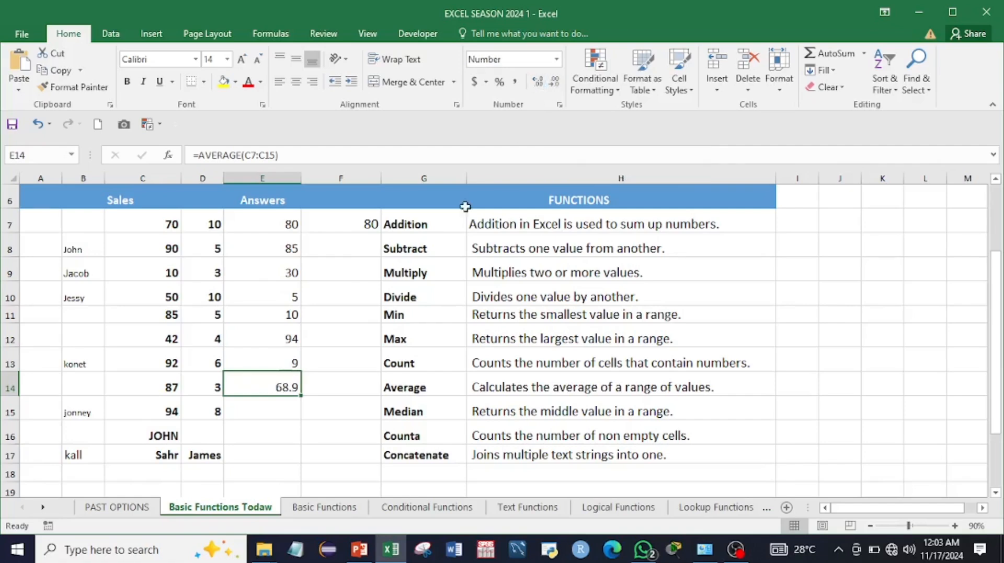
pyautogui.click(278, 406)
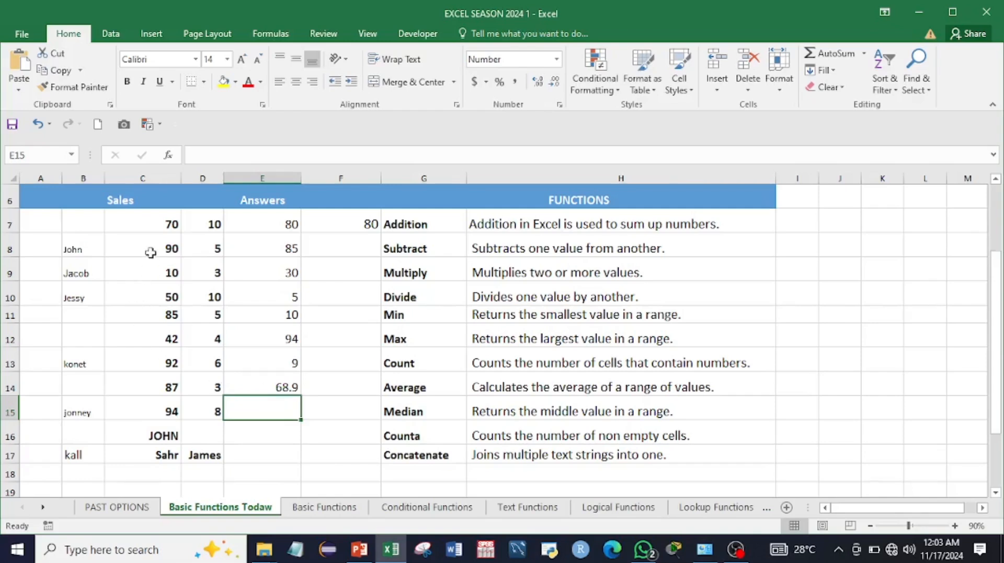
# Step: Enter =MEDIAN(C7:C15) in E15 so the Median answer shows 85
pyautogui.scroll(-1, 282, 397)
pyautogui.write('=m')
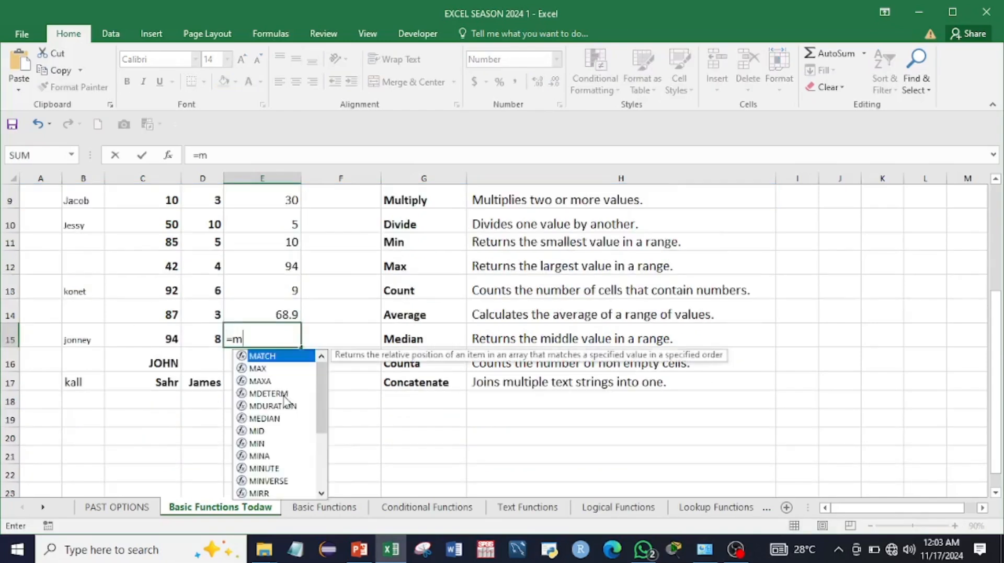
pyautogui.write('ed')
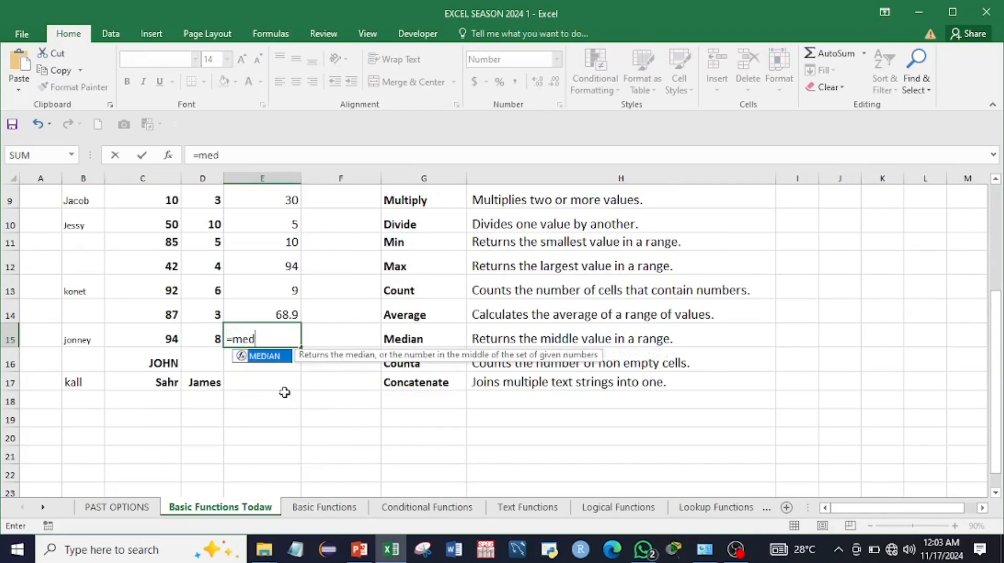
pyautogui.doubleClick(261, 356)
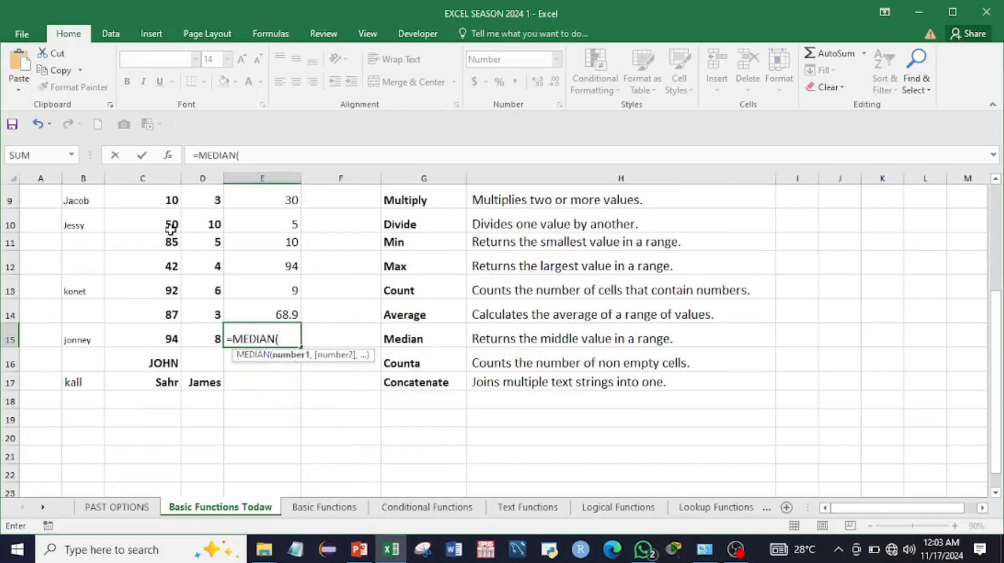
pyautogui.scroll(2, 164, 242)
pyautogui.scroll(-1, 158, 279)
pyautogui.moveTo(156, 224); pyautogui.dragTo(160, 409)
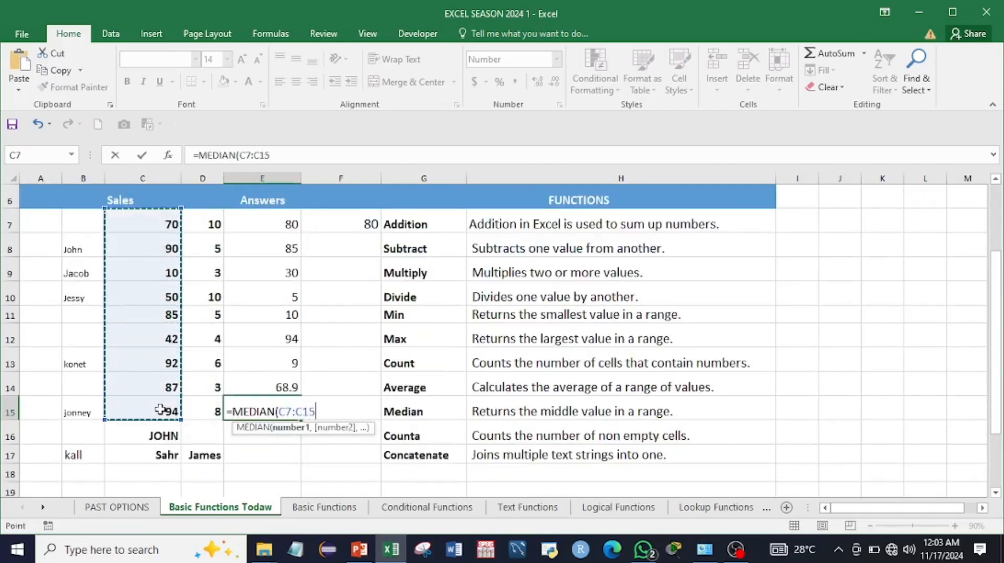
pyautogui.press('Return')
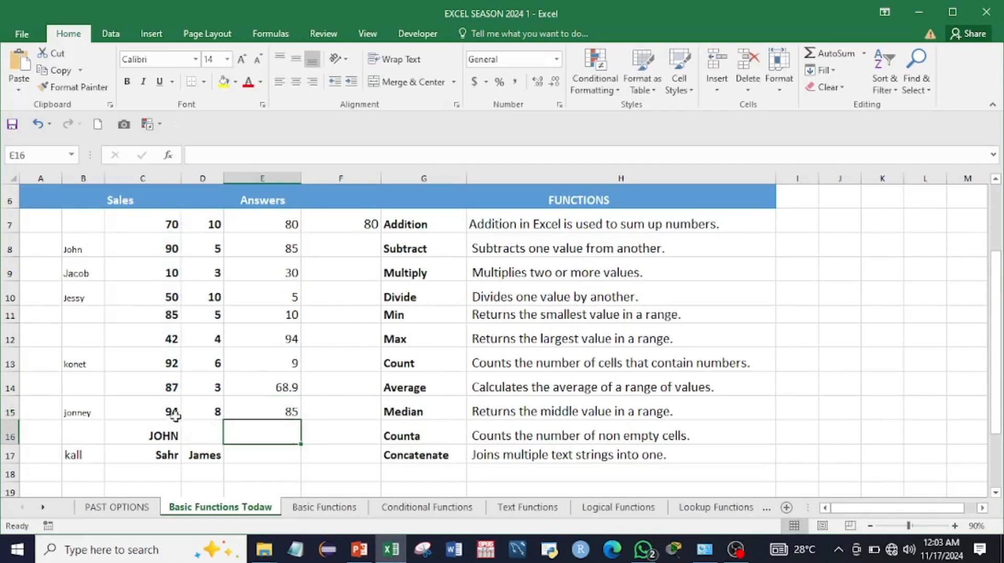
# Step: Check the median by reselecting E15 and selecting the Sales numbers C7:C15
pyautogui.click(282, 413)
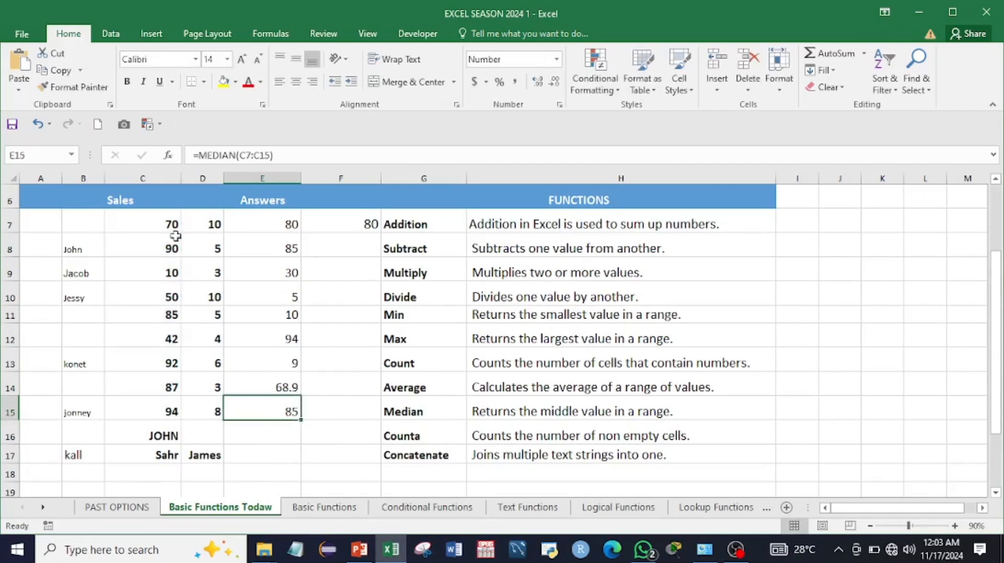
pyautogui.moveTo(170, 220); pyautogui.dragTo(161, 411)
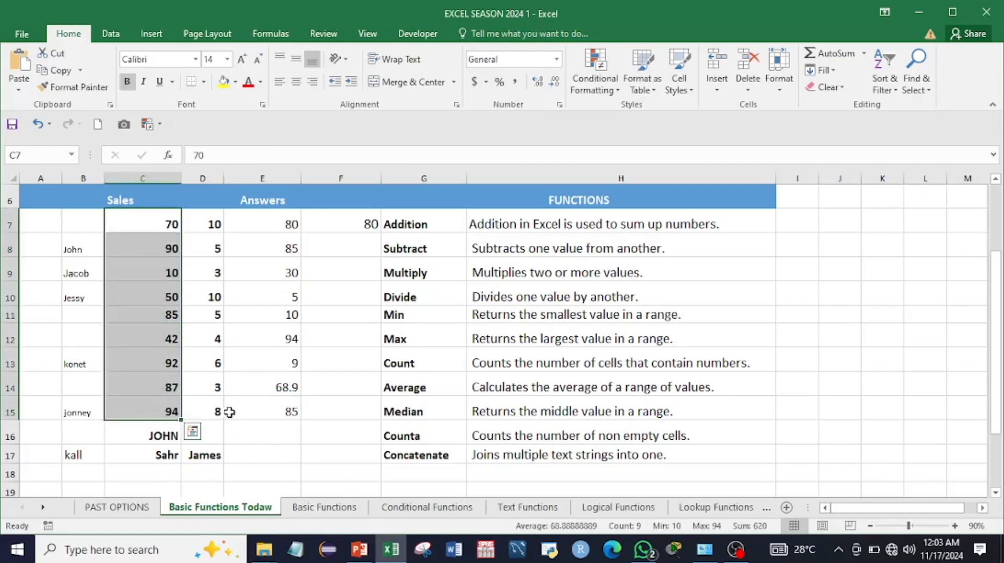
pyautogui.click(268, 435)
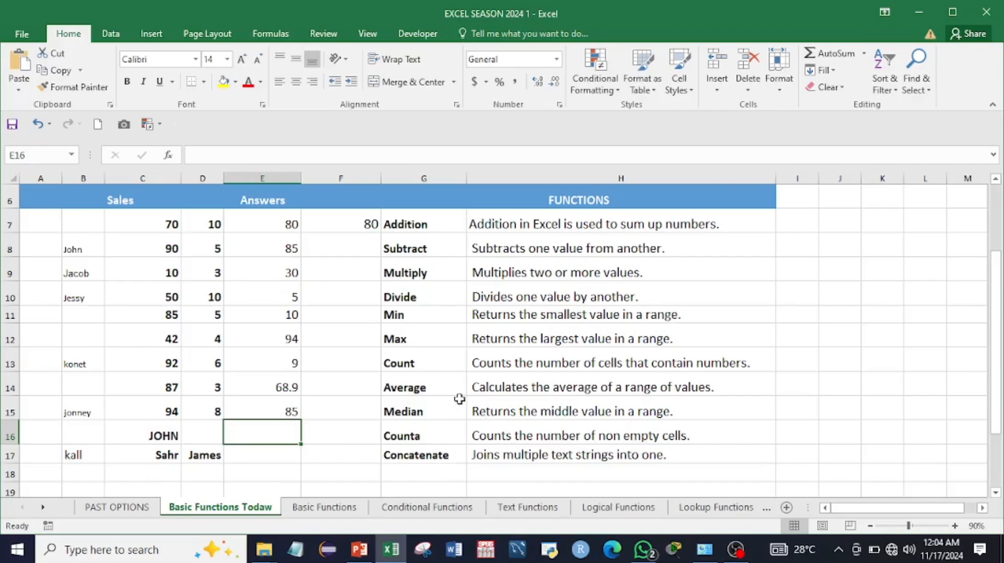
# Step: Enter =COUNTA(B8:B15) in E16 so the Counta answer shows 5
pyautogui.write('=')
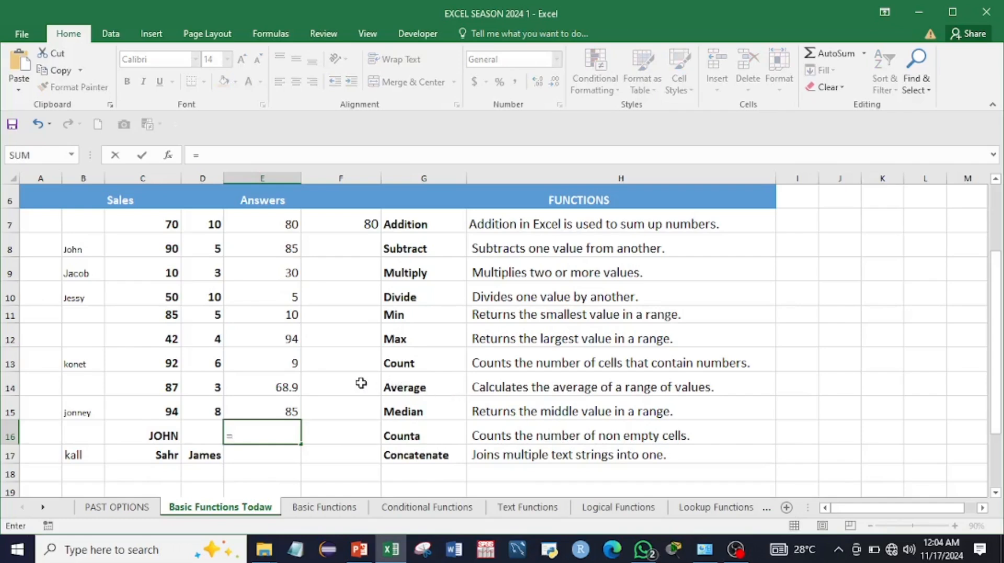
pyautogui.write('co')
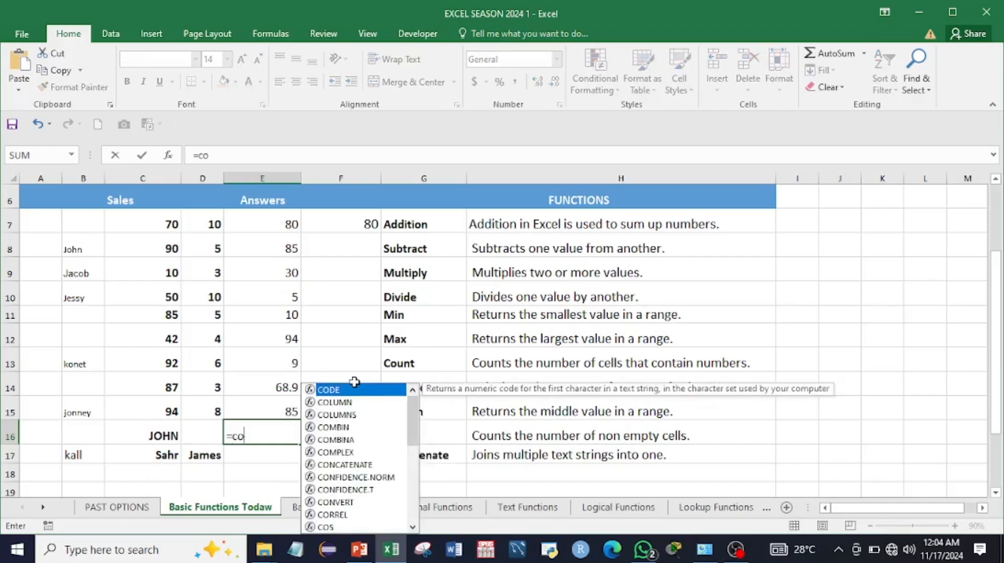
pyautogui.write('unt')
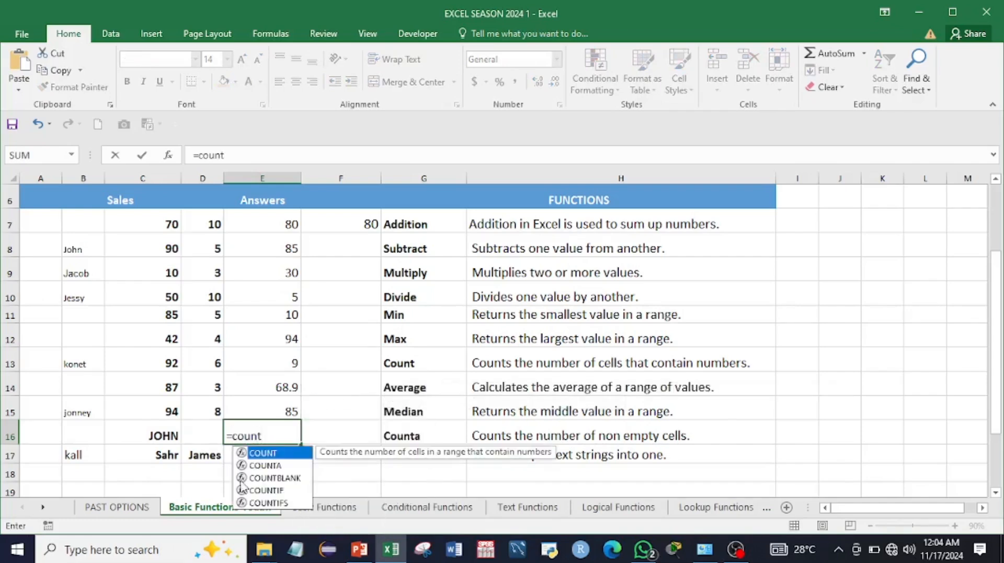
pyautogui.doubleClick(265, 466)
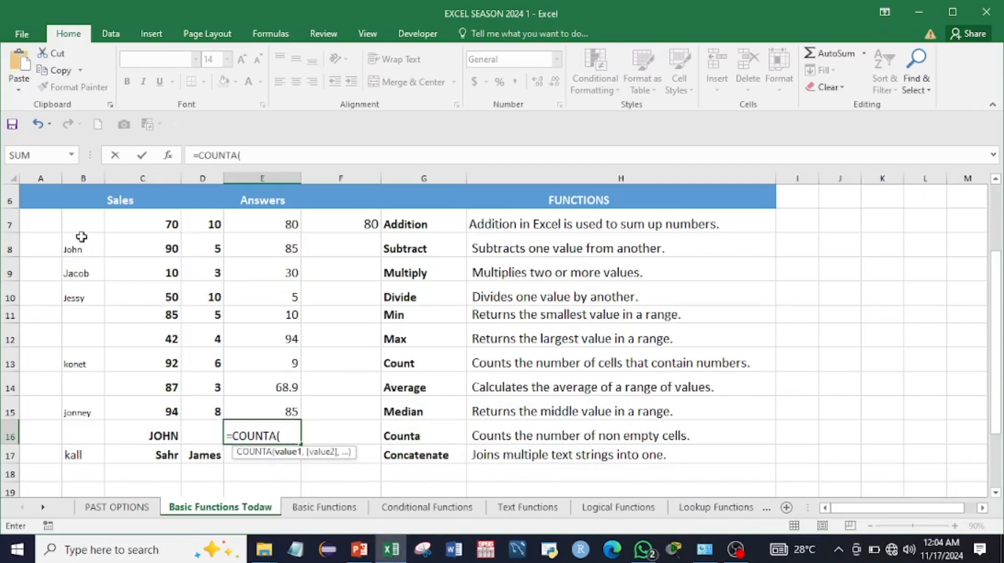
pyautogui.moveTo(81, 237); pyautogui.dragTo(84, 413)
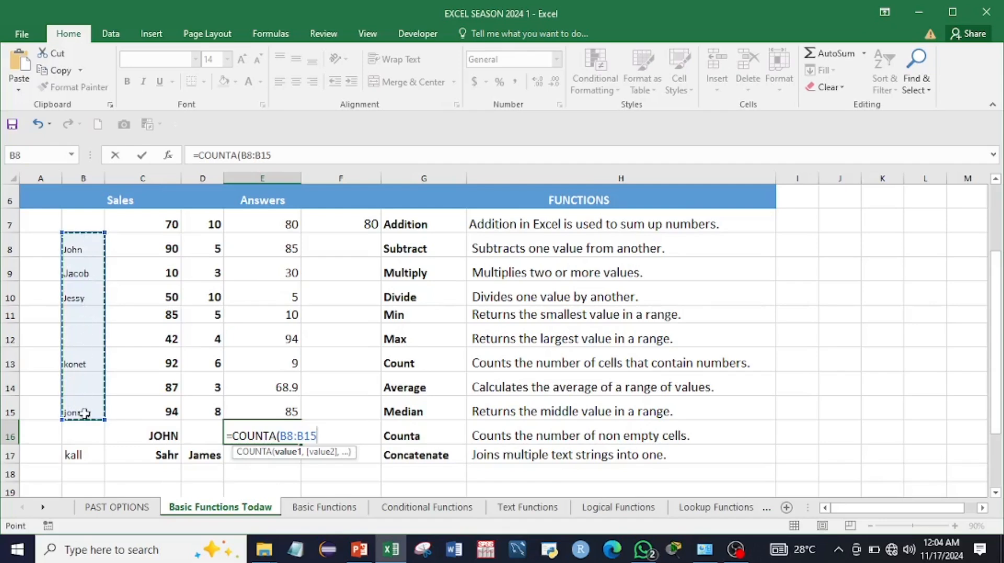
pyautogui.press('Return')
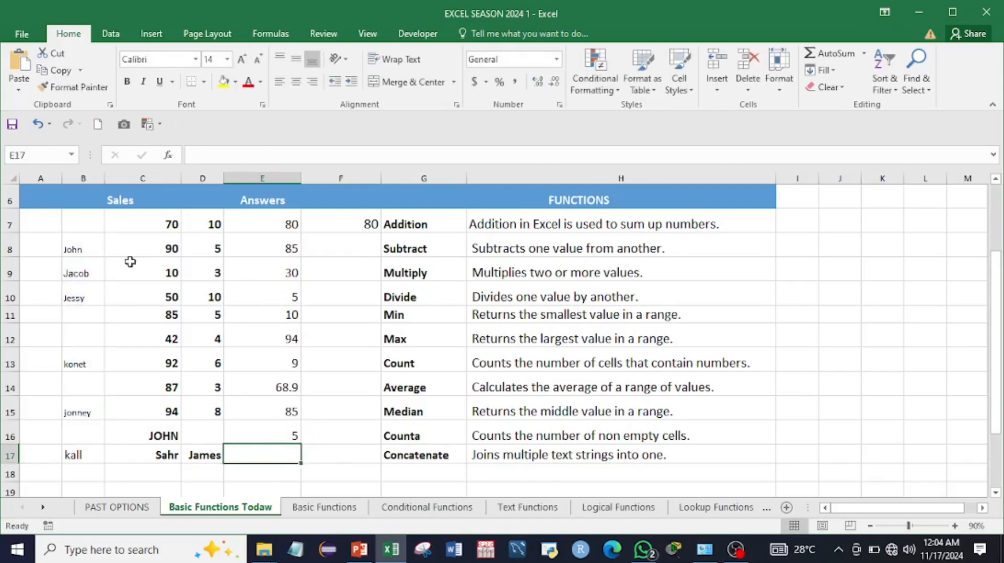
# Step: Inspect the name cells in column B and recheck the COUNTA formula in E16
pyautogui.click(74, 252)
pyautogui.click(79, 274)
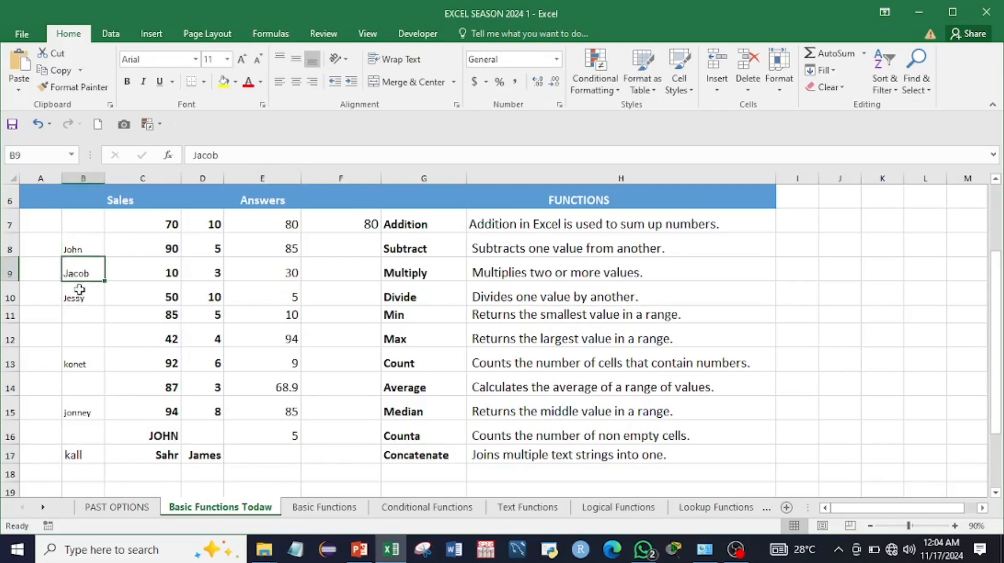
pyautogui.click(79, 293)
pyautogui.click(274, 438)
pyautogui.click(276, 452)
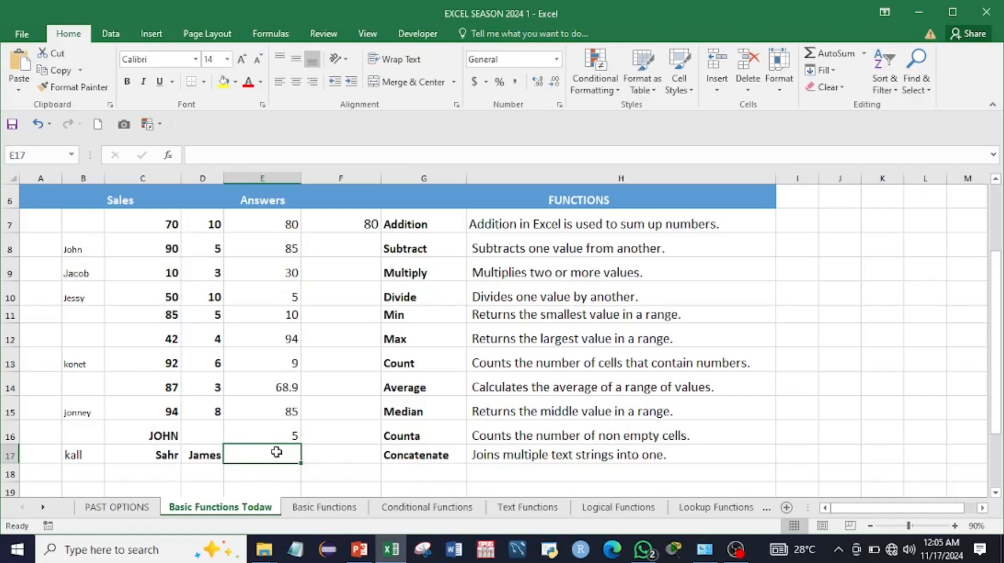
# Step: Enter =CONCATENATE(C17," ",D17) in E17 to join the two names with a space
pyautogui.write('=')
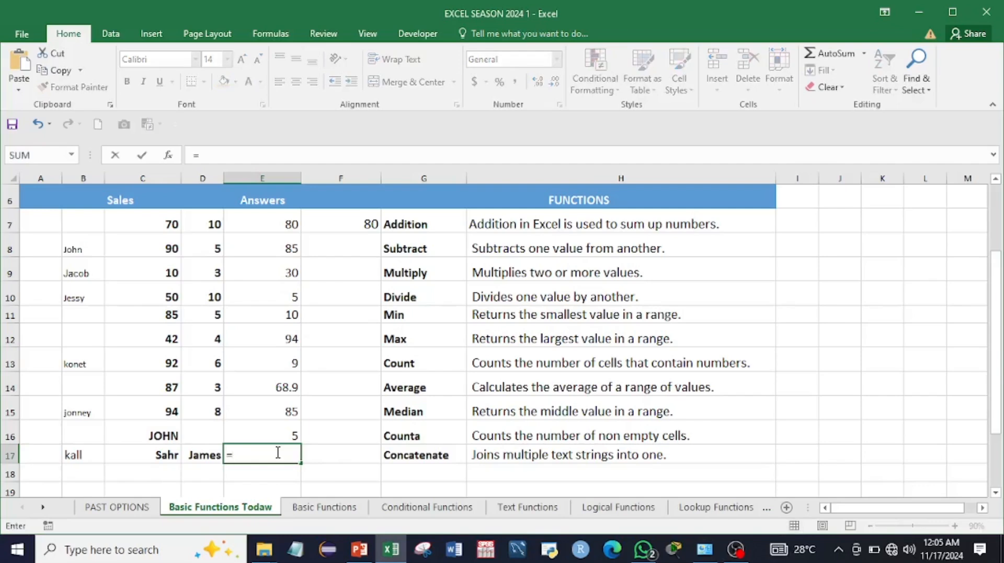
pyautogui.write('con')
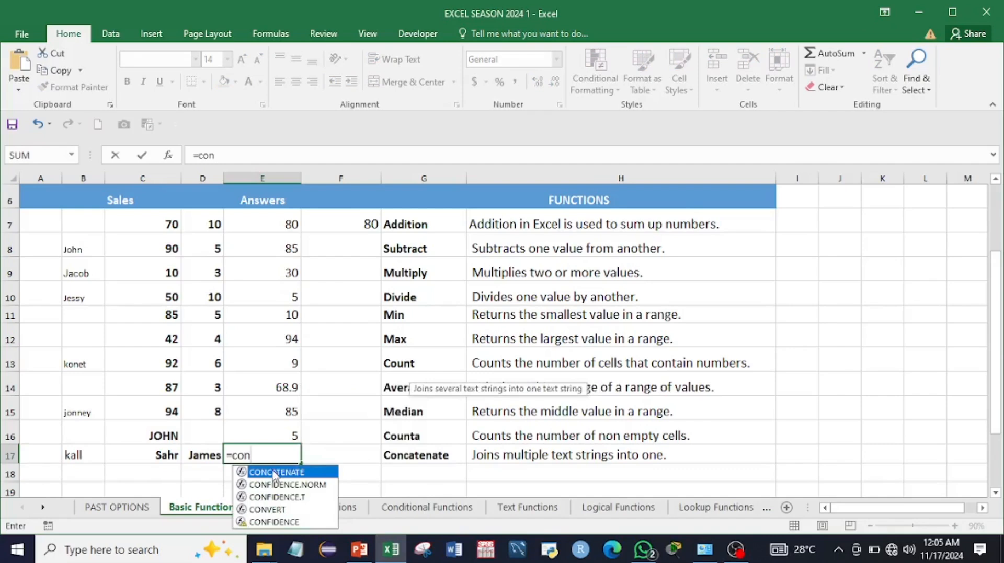
pyautogui.doubleClick(275, 473)
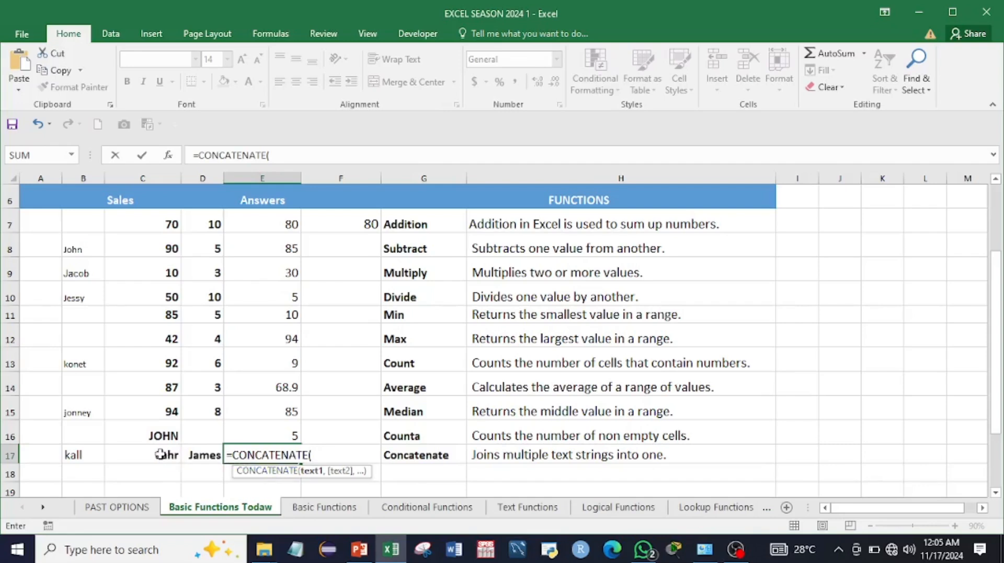
pyautogui.click(160, 455)
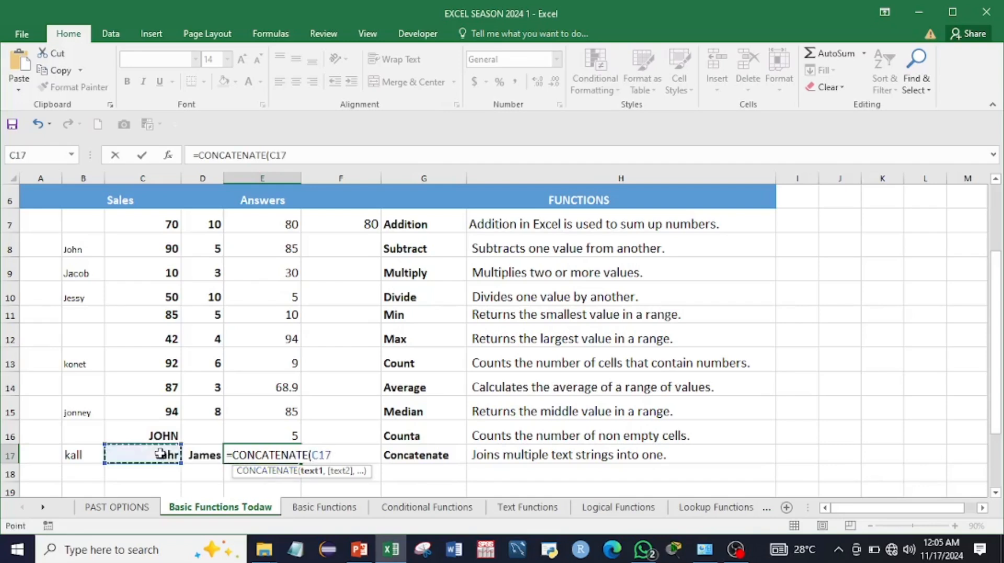
pyautogui.write(',')
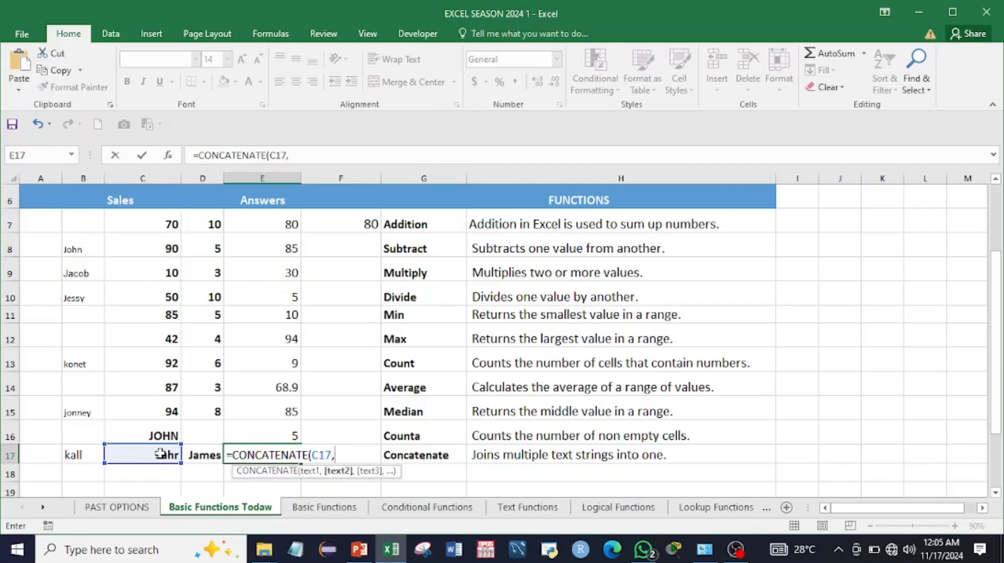
pyautogui.write('" "')
pyautogui.click(296, 155)
pyautogui.click(295, 155)
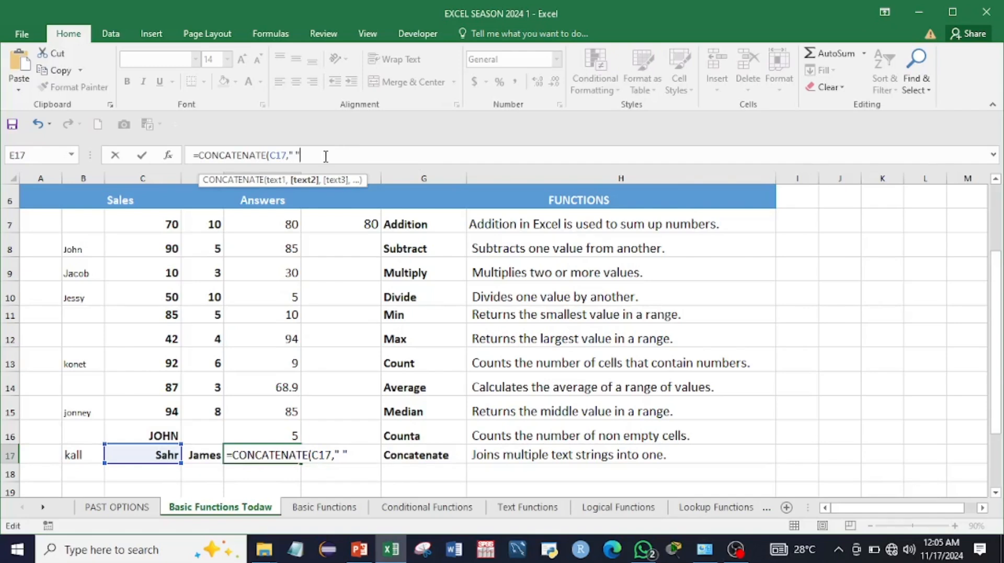
pyautogui.write(',')
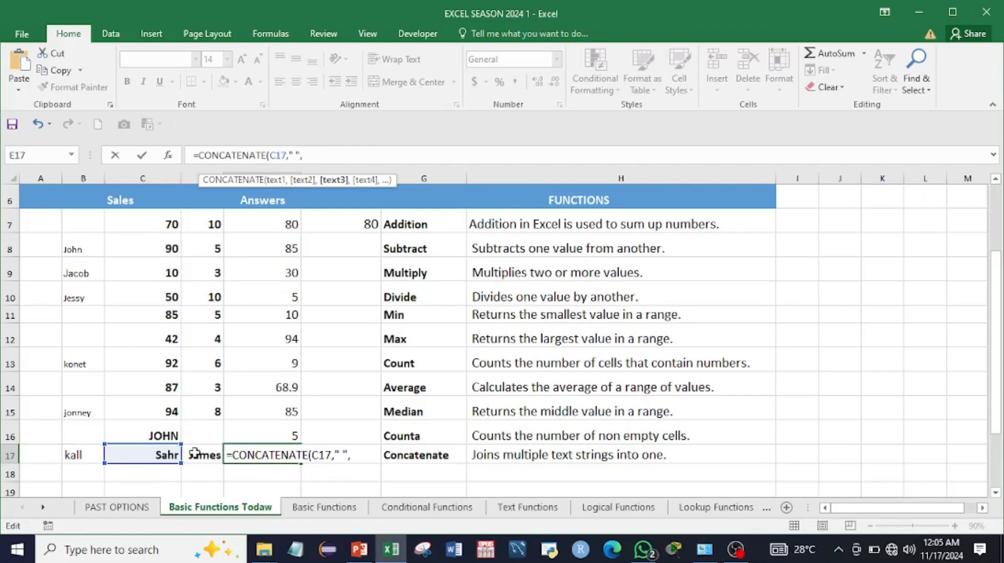
pyautogui.click(195, 453)
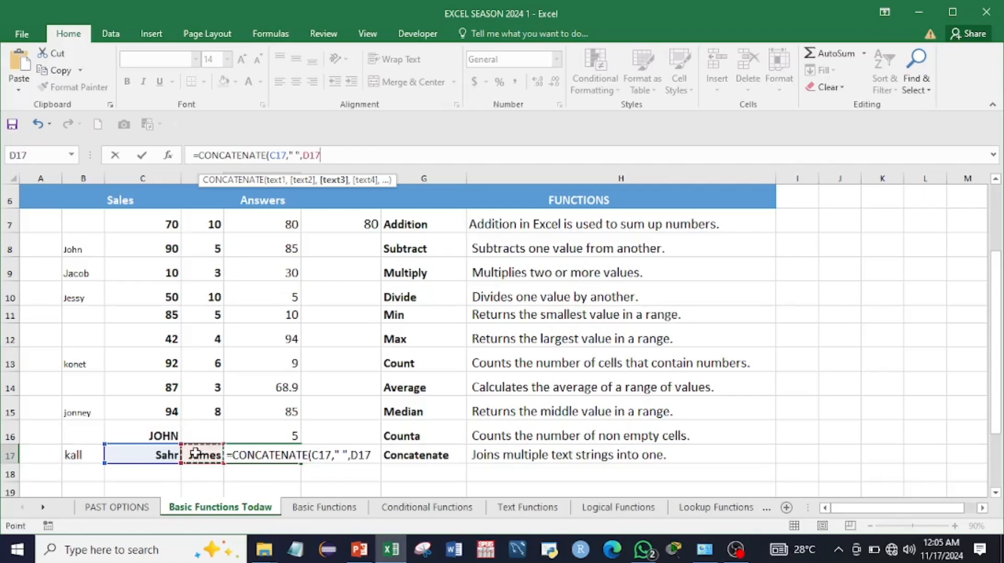
pyautogui.press('Return')
pyautogui.click(262, 454)
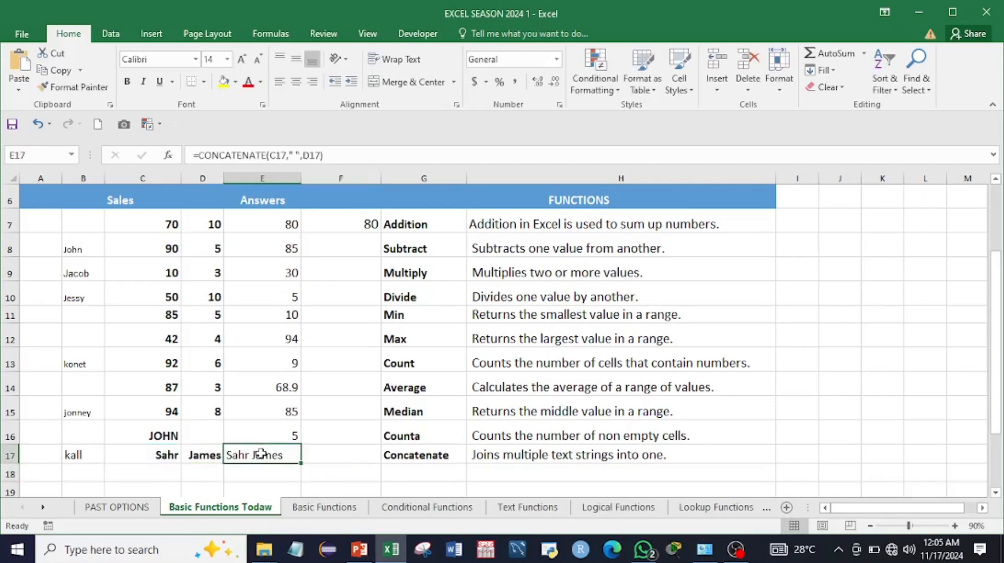